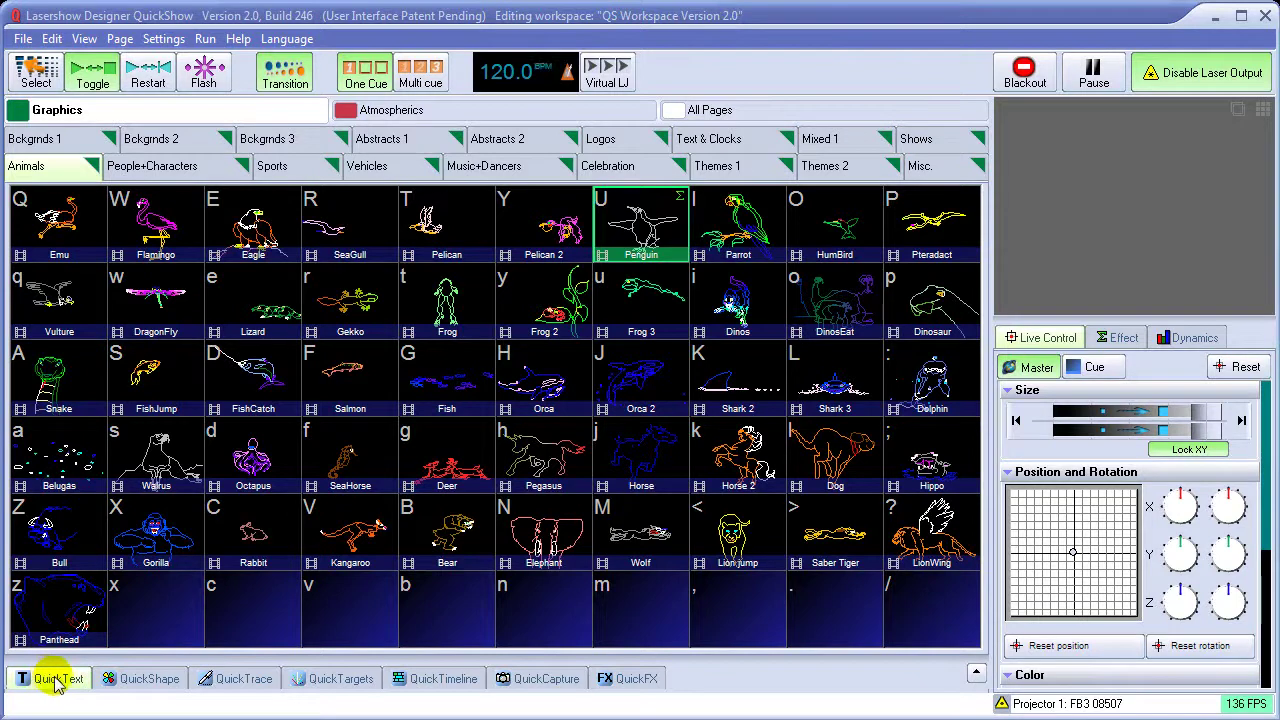
Step: Open QuickText and replace the sample text with a person's first name followed by "is great"
left_click(62, 681)
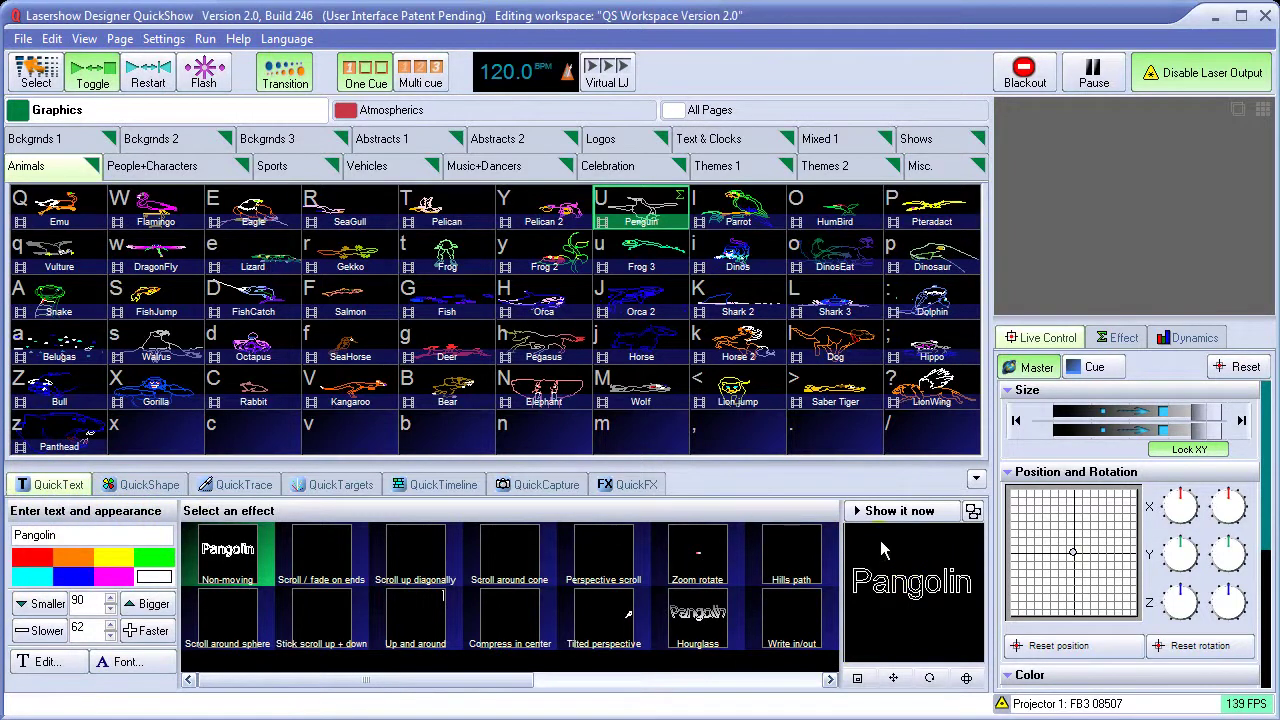
left_click(63, 562)
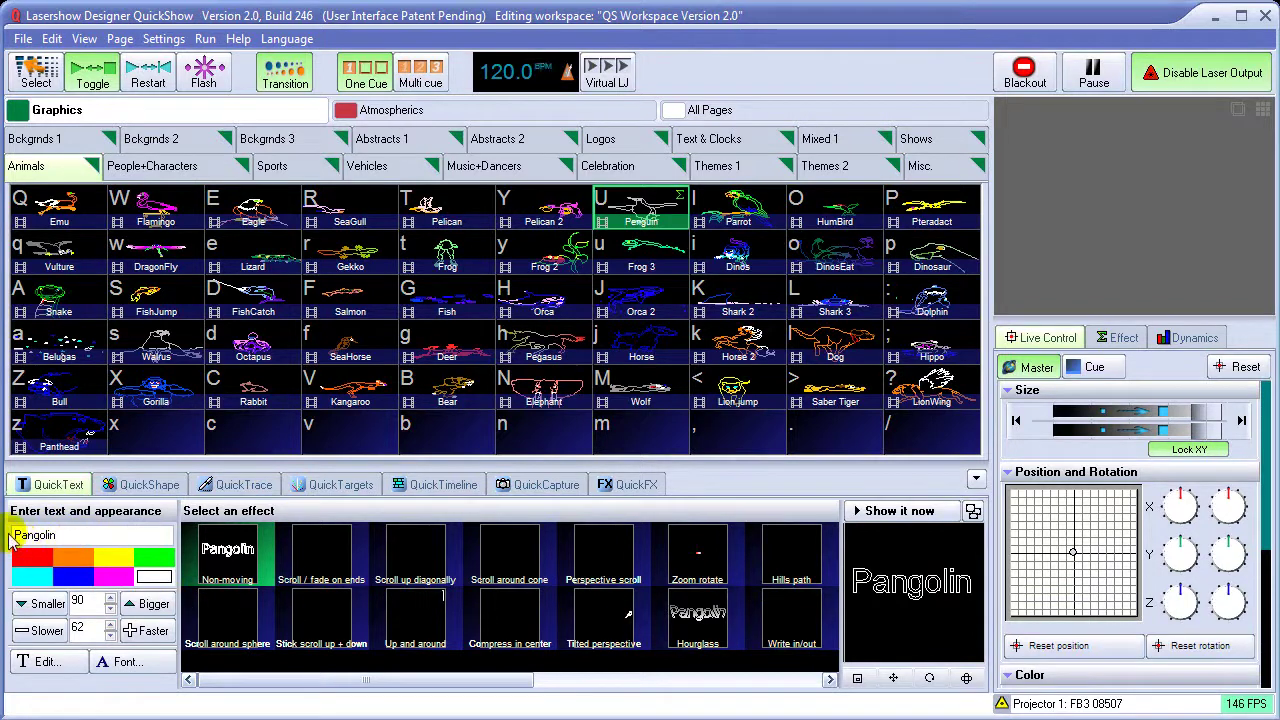
left_click_drag(93, 536, 5, 537)
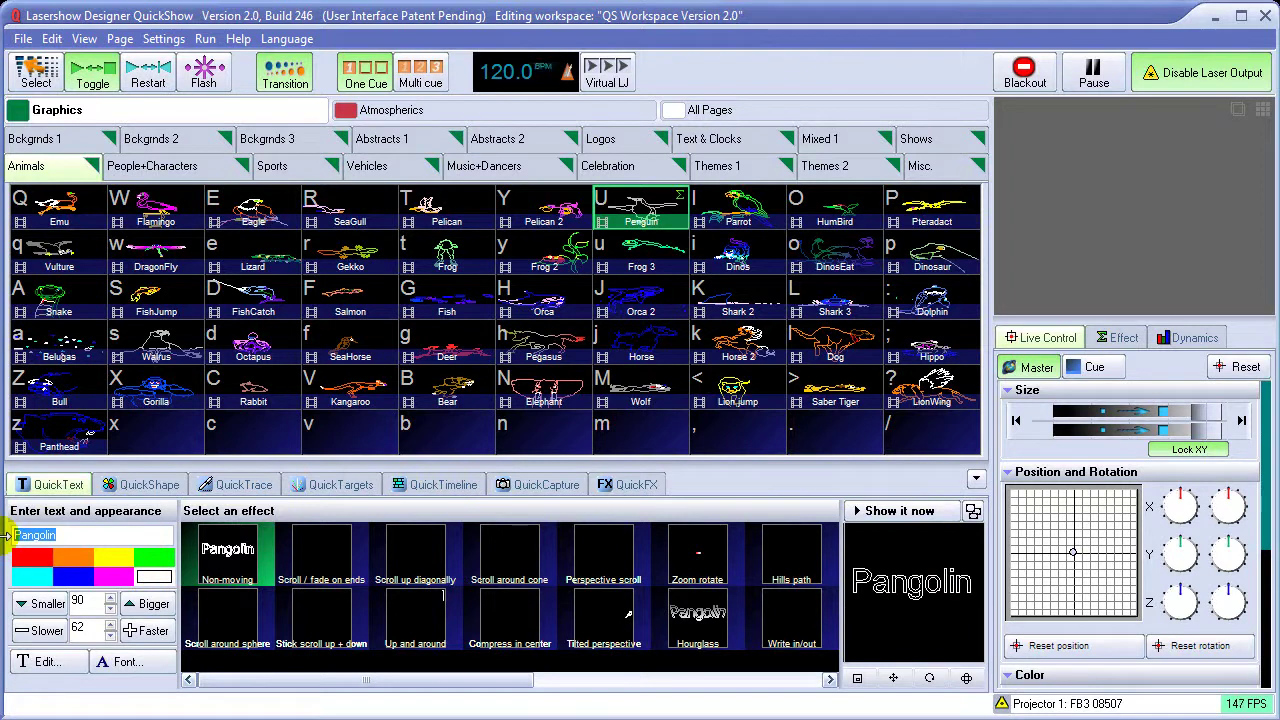
type("Bill")
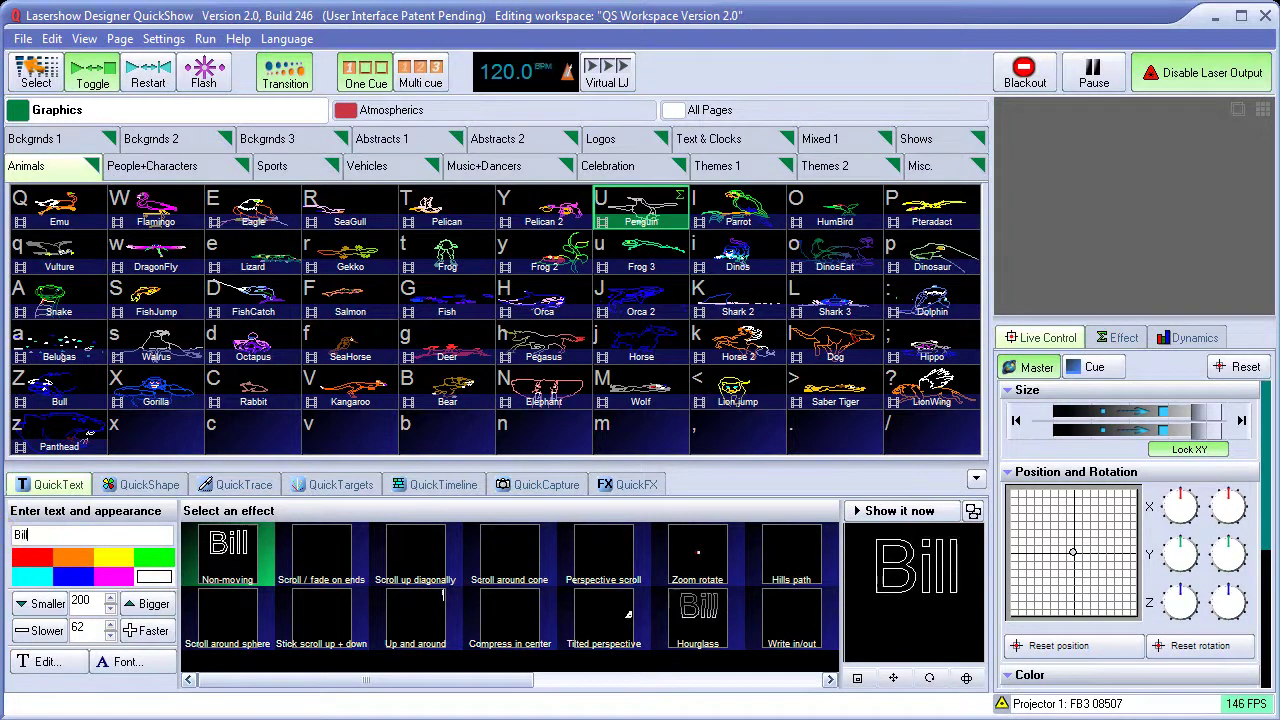
type(" is great")
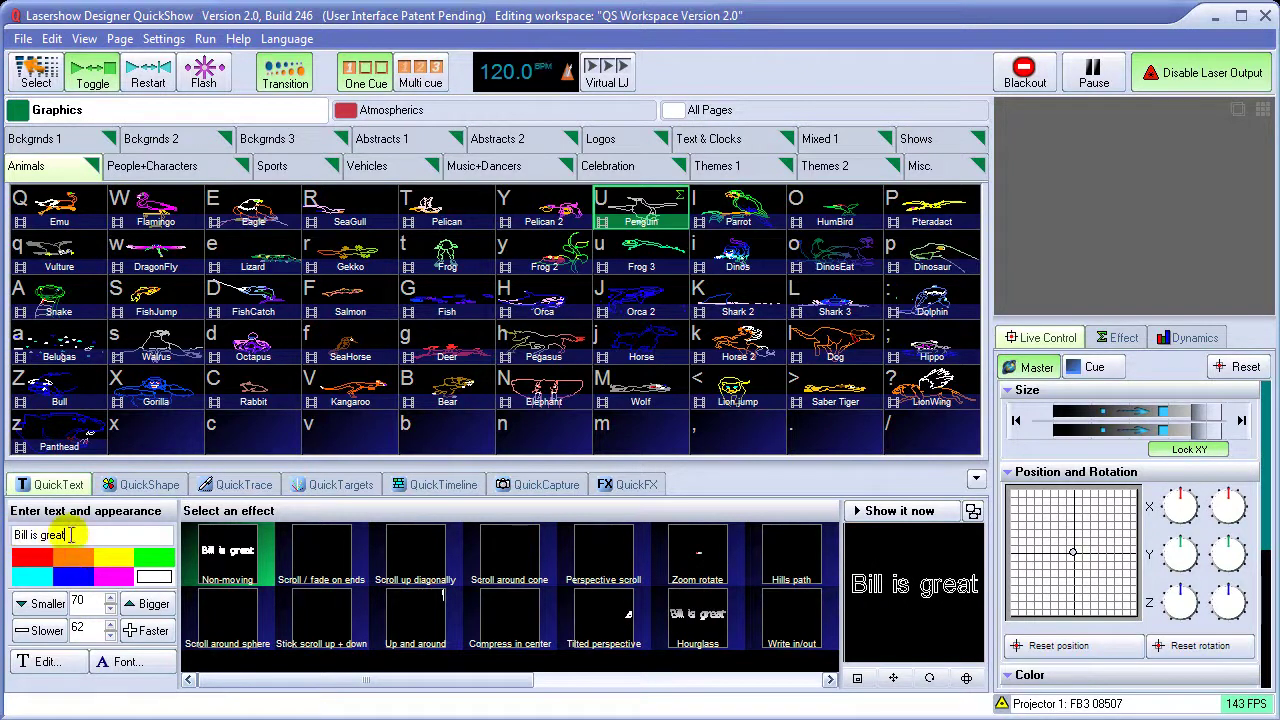
Step: Try red and orange on the text, and set its colour to yellow
left_click(40, 566)
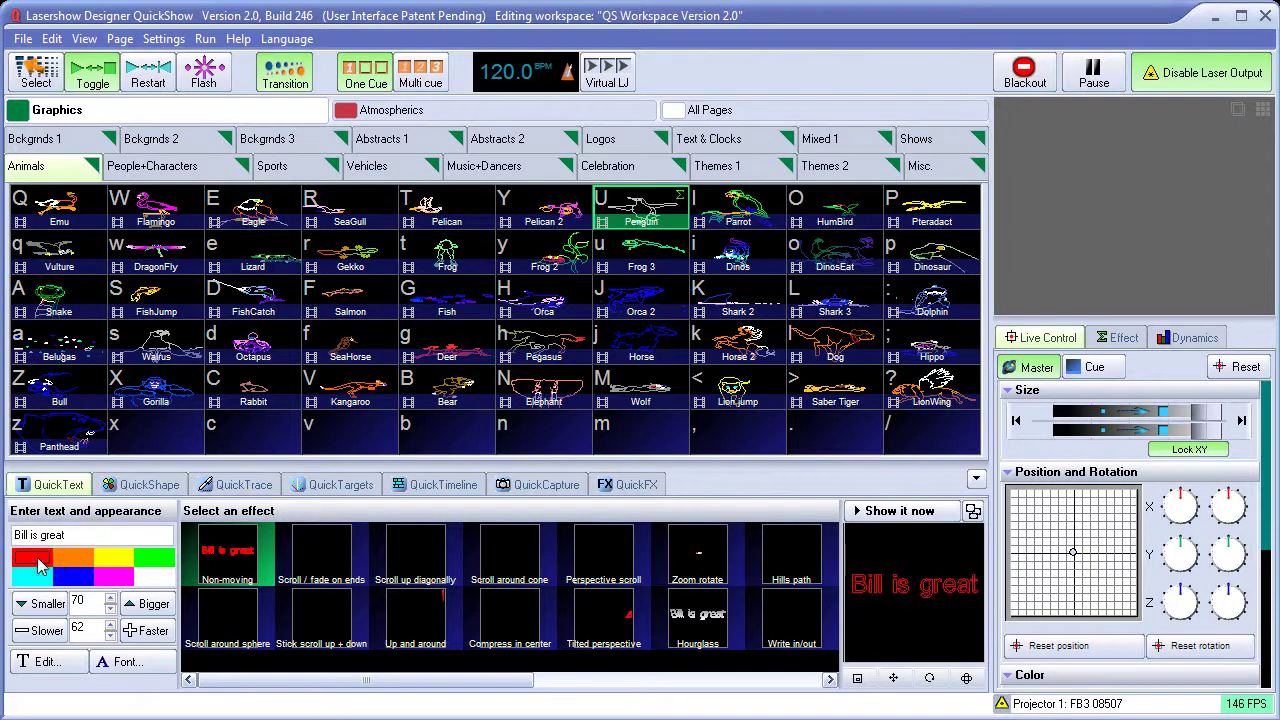
left_click(75, 567)
left_click(111, 566)
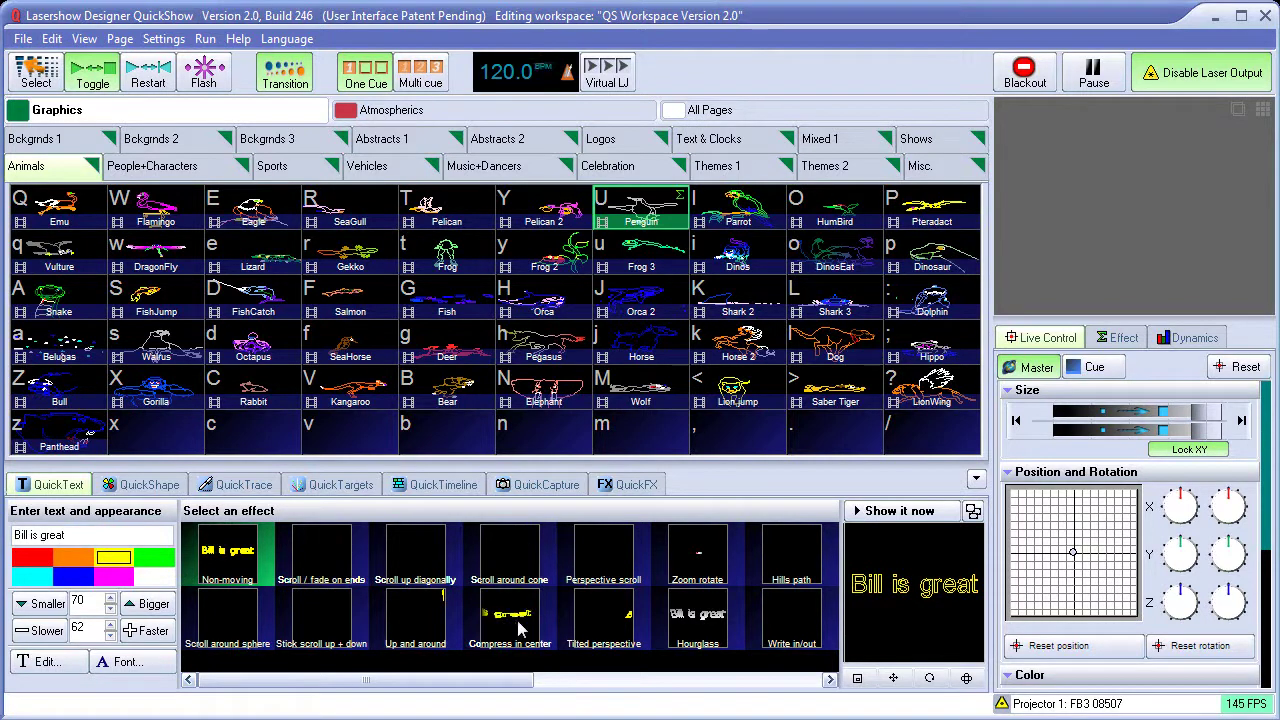
Step: Apply the Perspective scroll effect to the text, increasing its size to 164 and its speed to 200
left_click(608, 570)
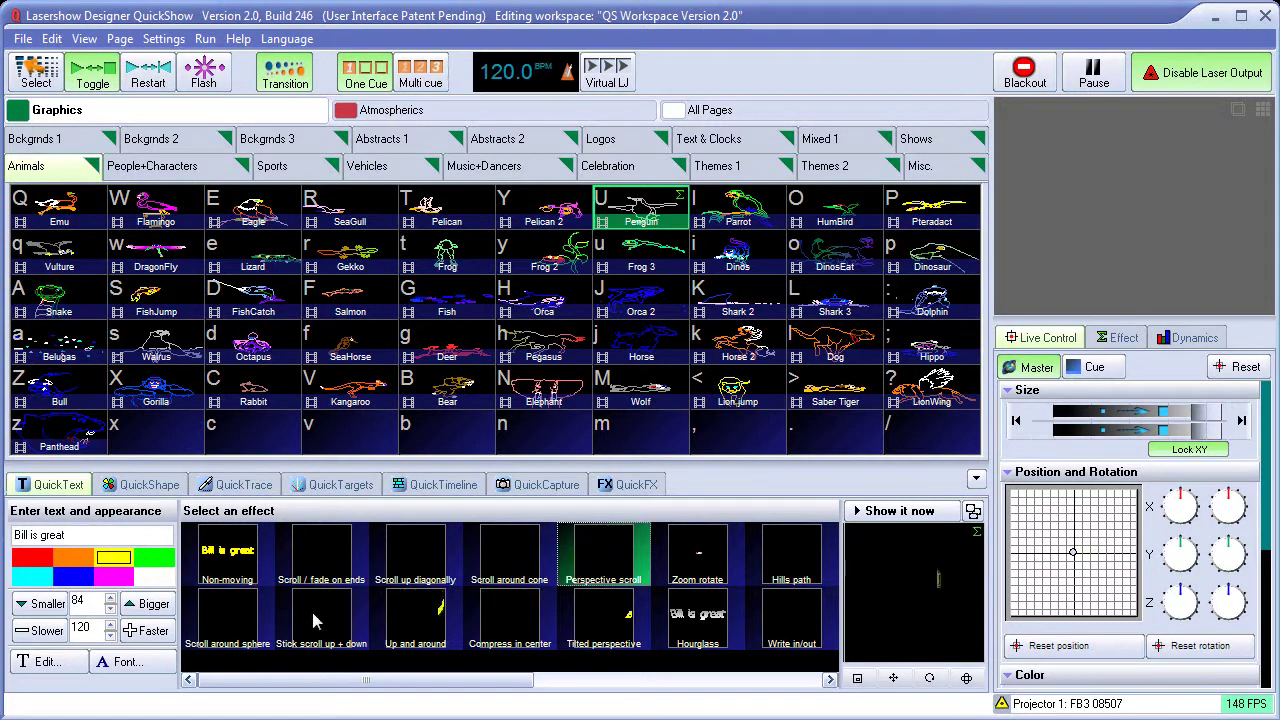
left_click(156, 610)
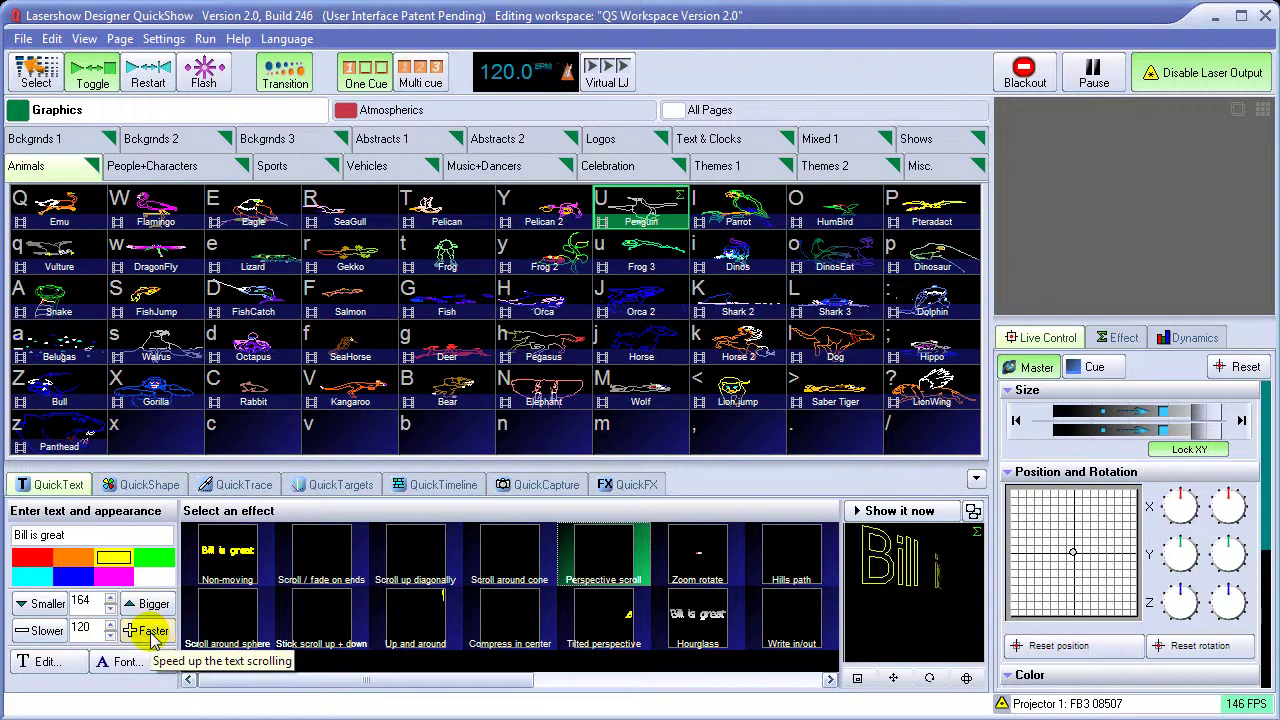
left_click(150, 635)
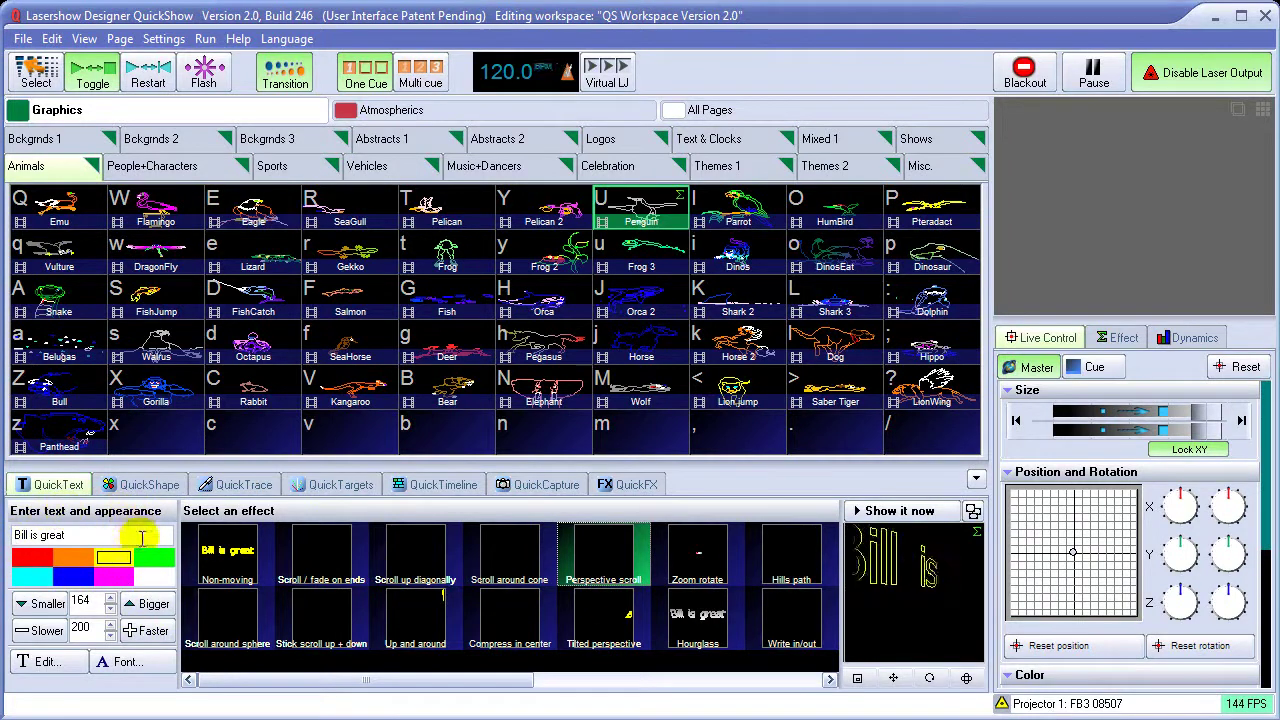
Step: Colour the text orange, apply the Scroll around cone effect and start showing it on the laser output
left_click(68, 567)
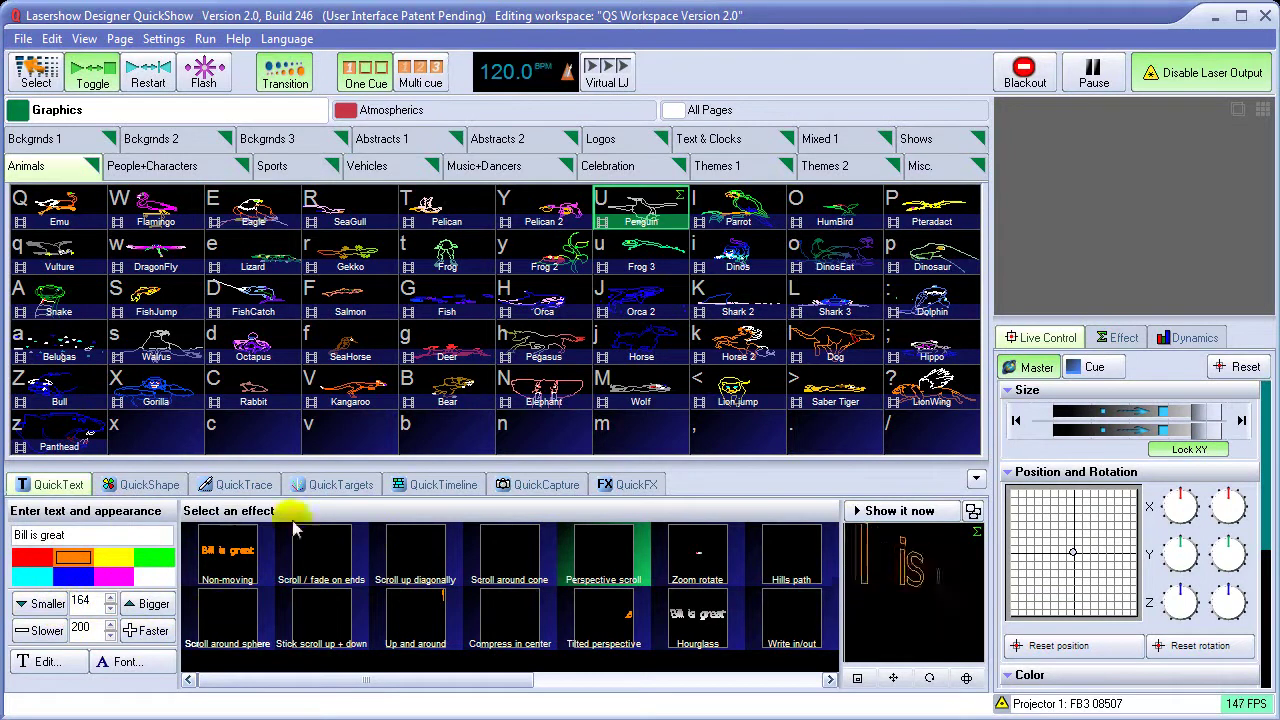
left_click(508, 566)
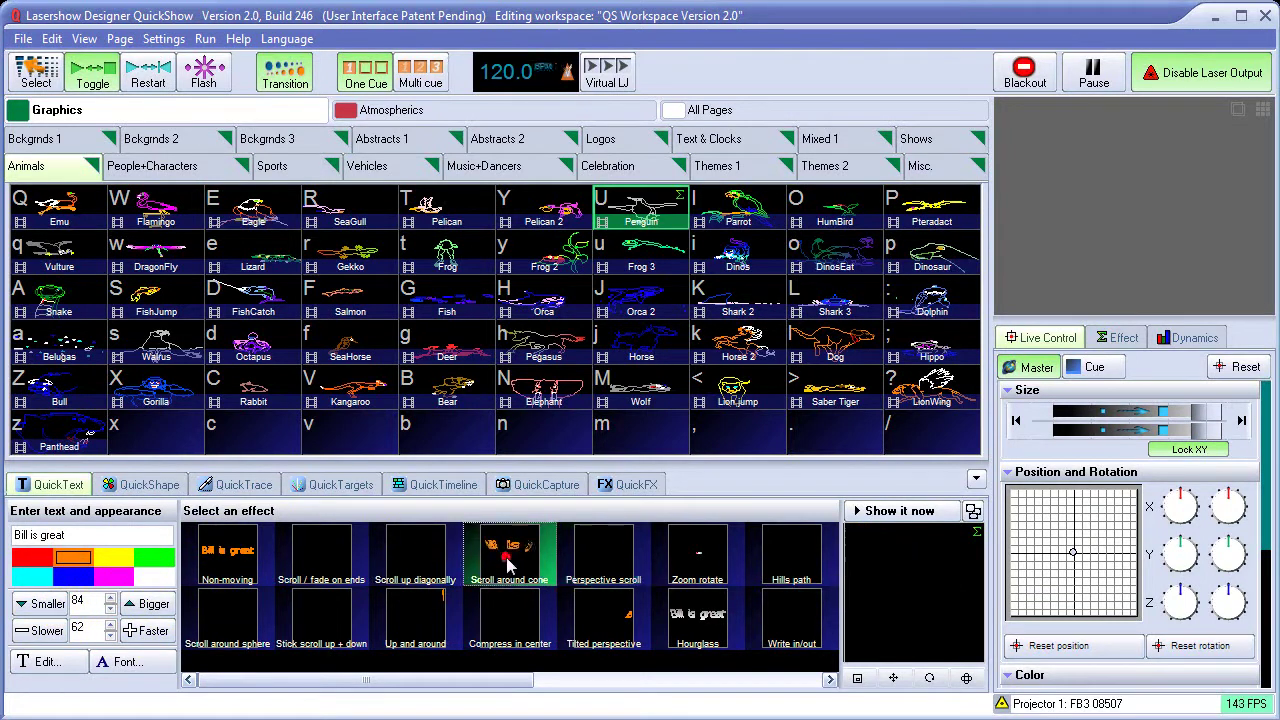
left_click(893, 514)
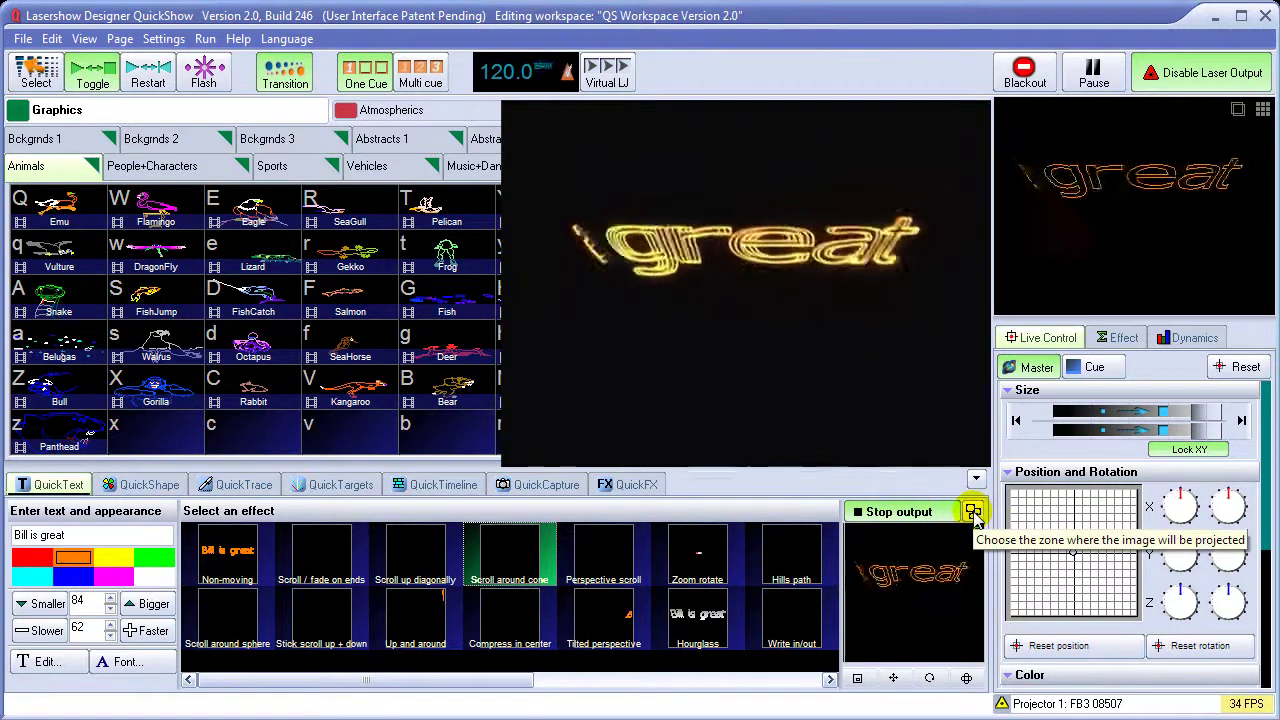
Step: Review the projection zone settings for Zone 5: Secondary Graphics and Zone 6: Alternate graphics
left_click(160, 40)
left_click(185, 107)
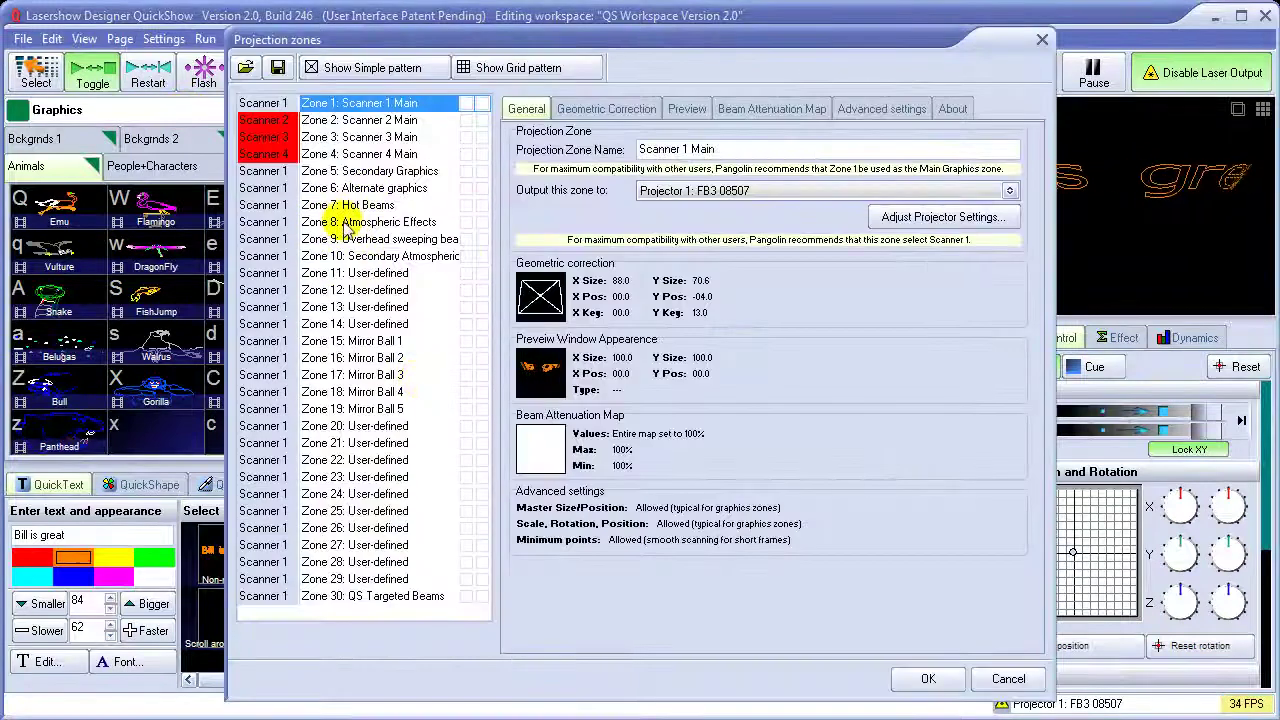
left_click(350, 172)
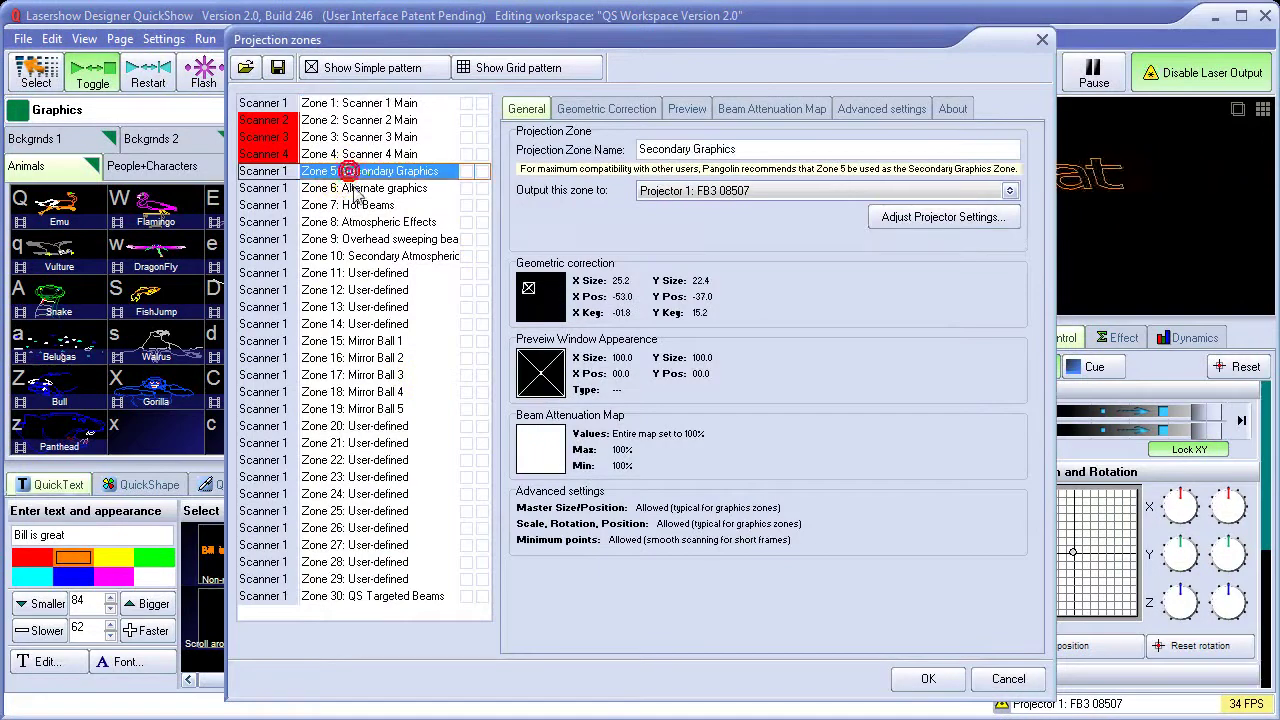
left_click(350, 189)
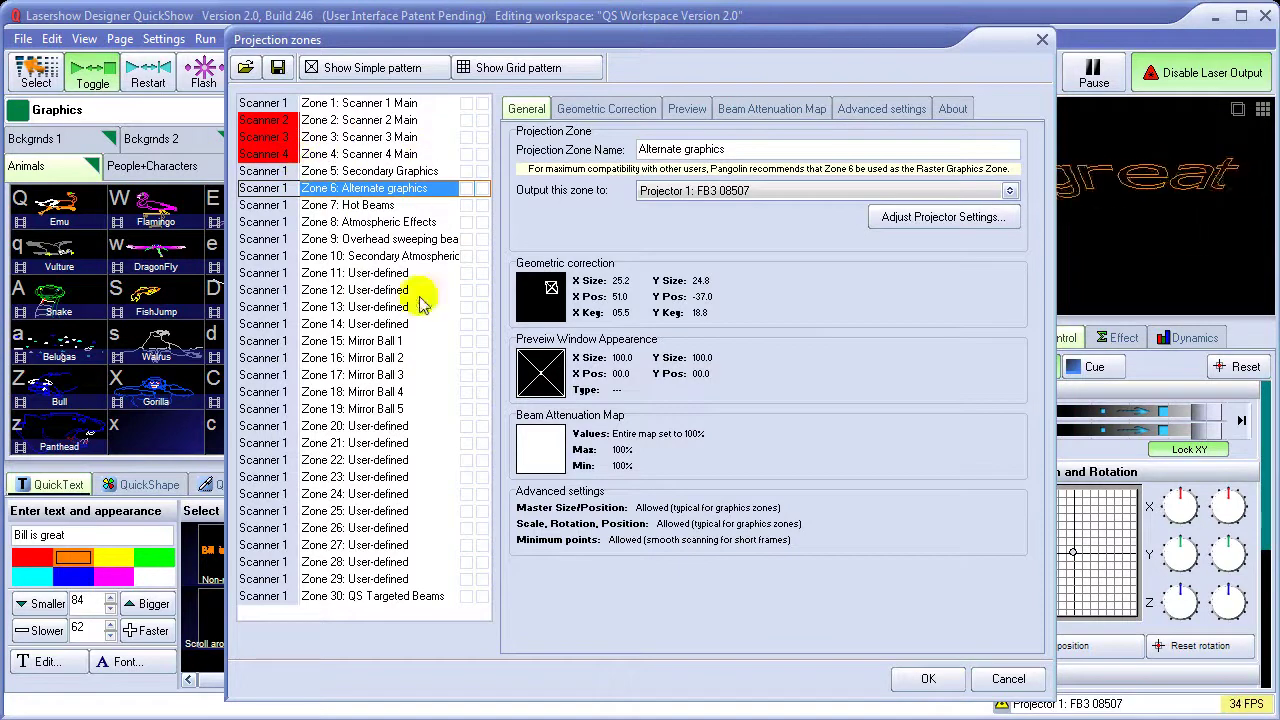
left_click(932, 682)
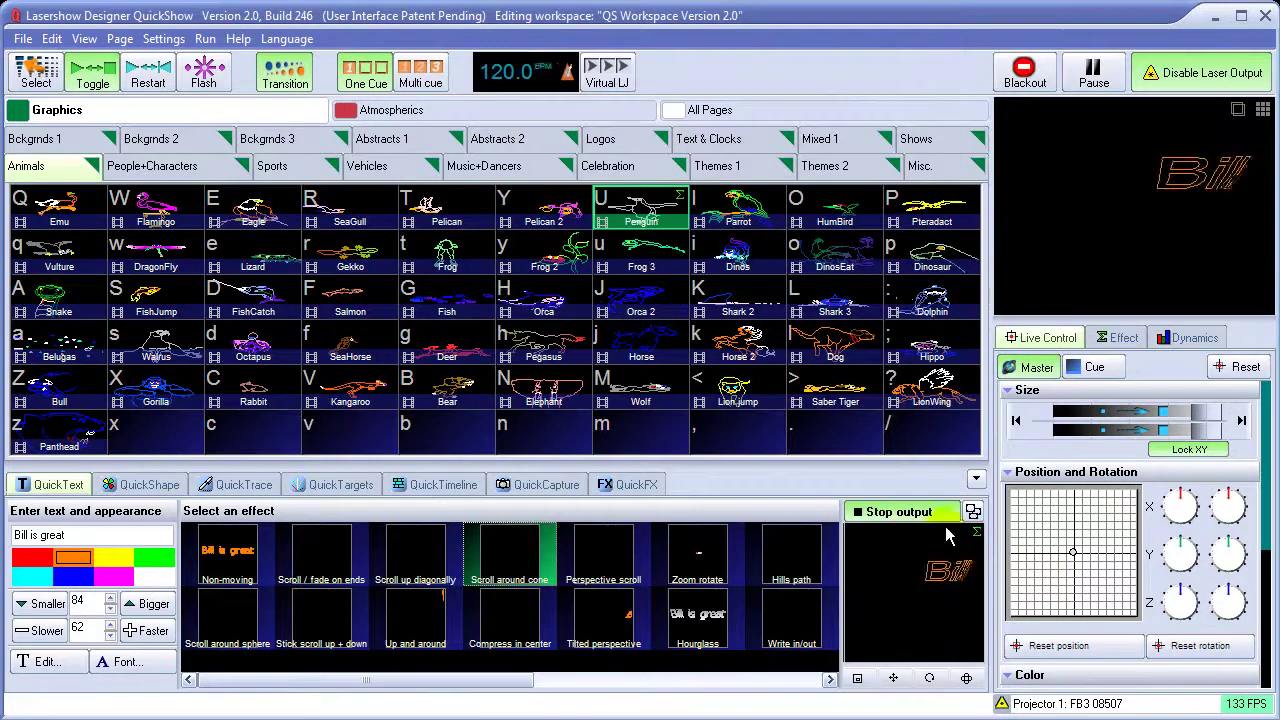
Step: Try projecting the text in Zone 5: Secondary Graphics and Zone 8: Atmospheric Effects, and return it to Zone 1: Scanner 1 Main
left_click(973, 511)
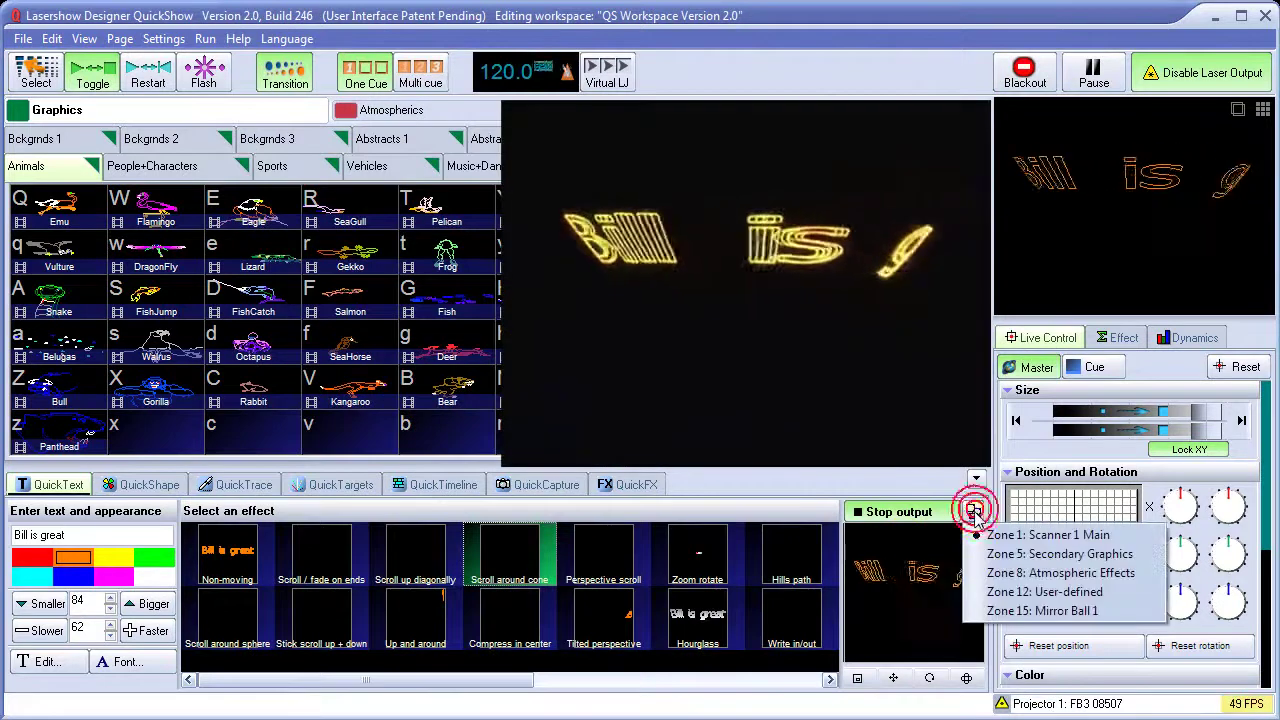
left_click(1028, 556)
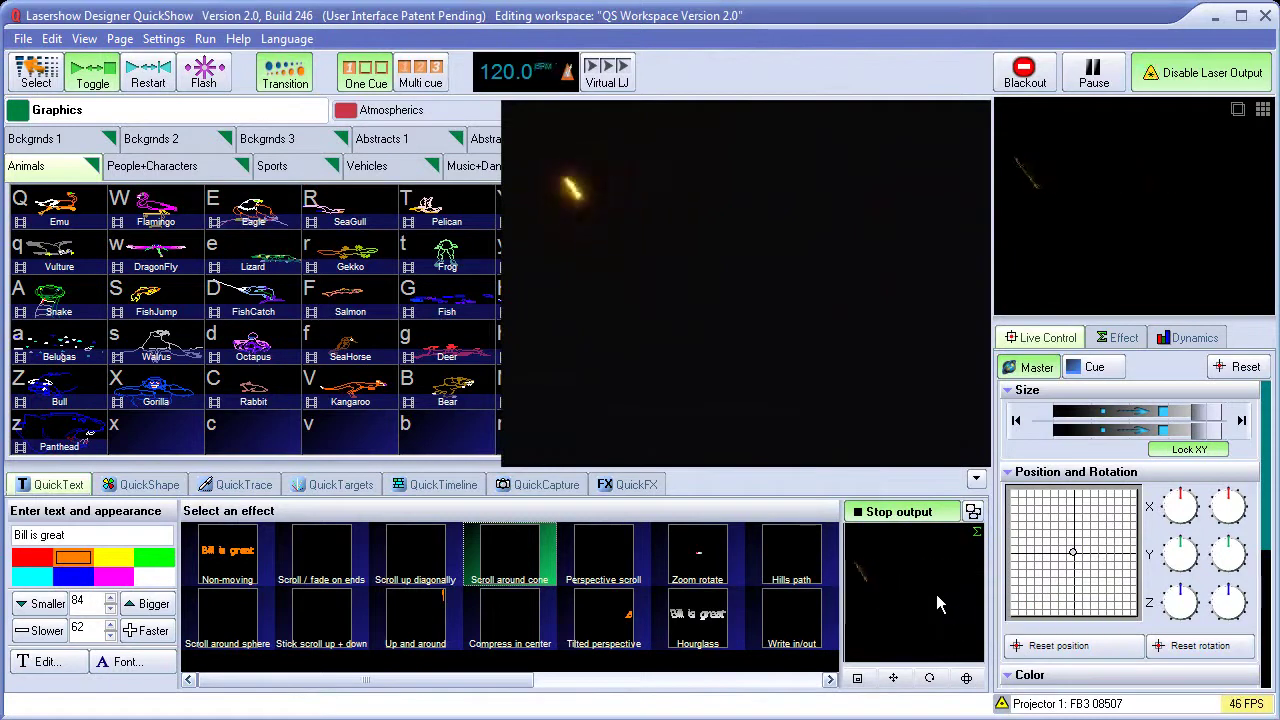
left_click(974, 513)
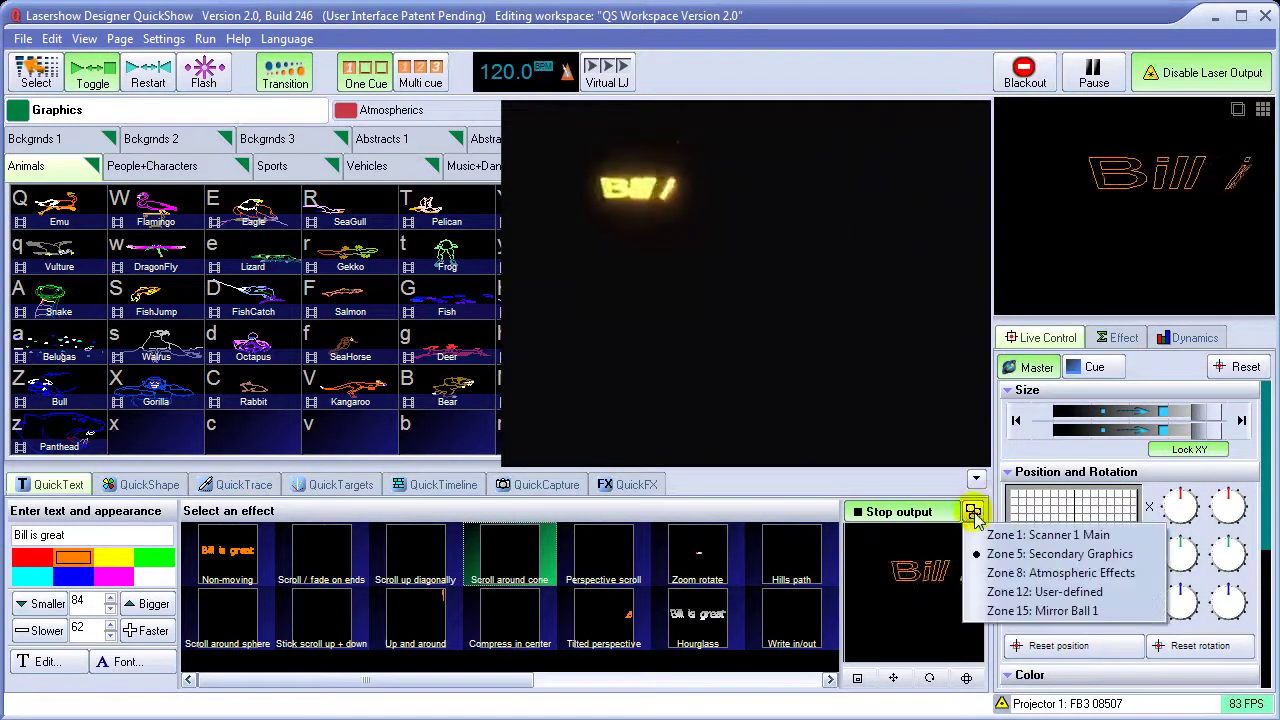
left_click(1022, 574)
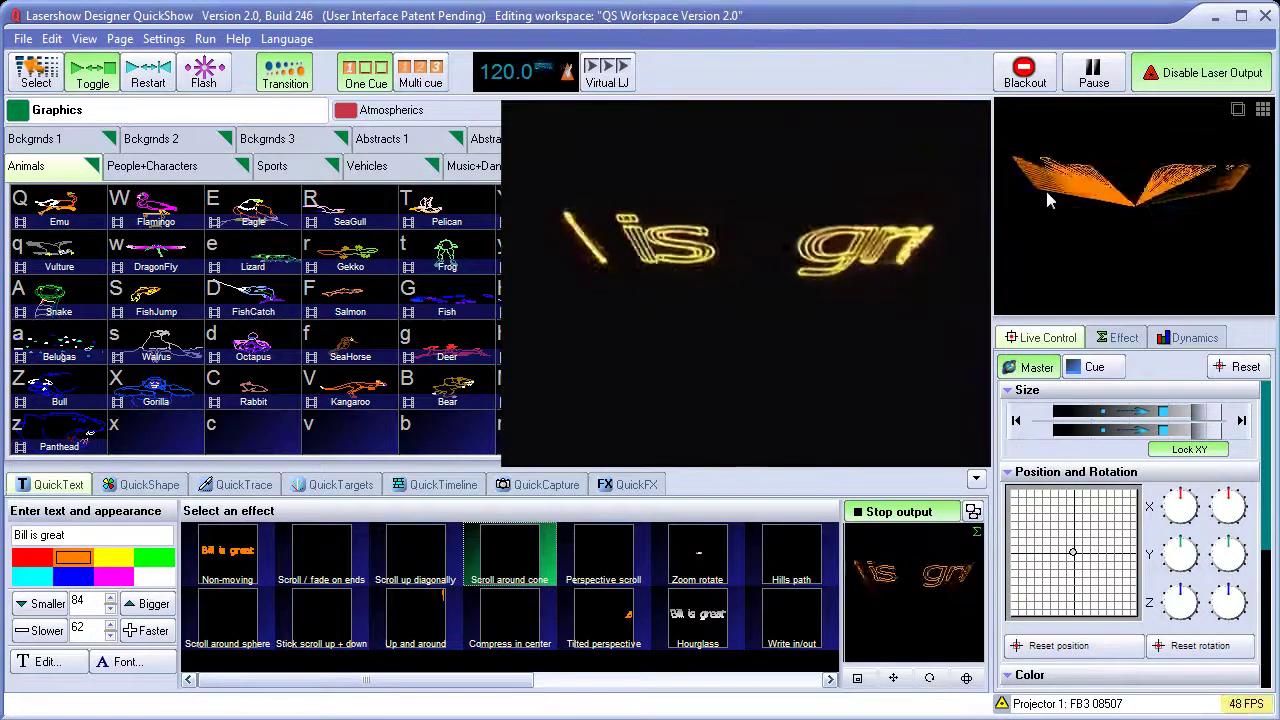
left_click(973, 512)
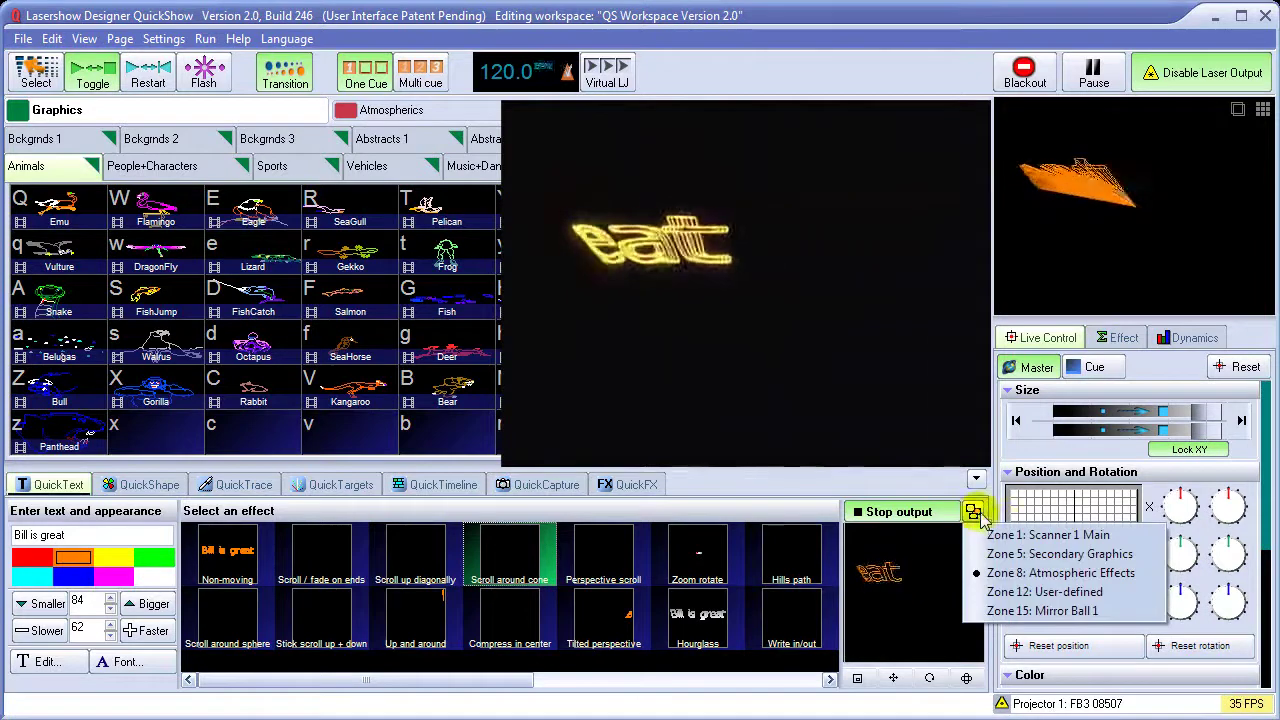
left_click(1068, 537)
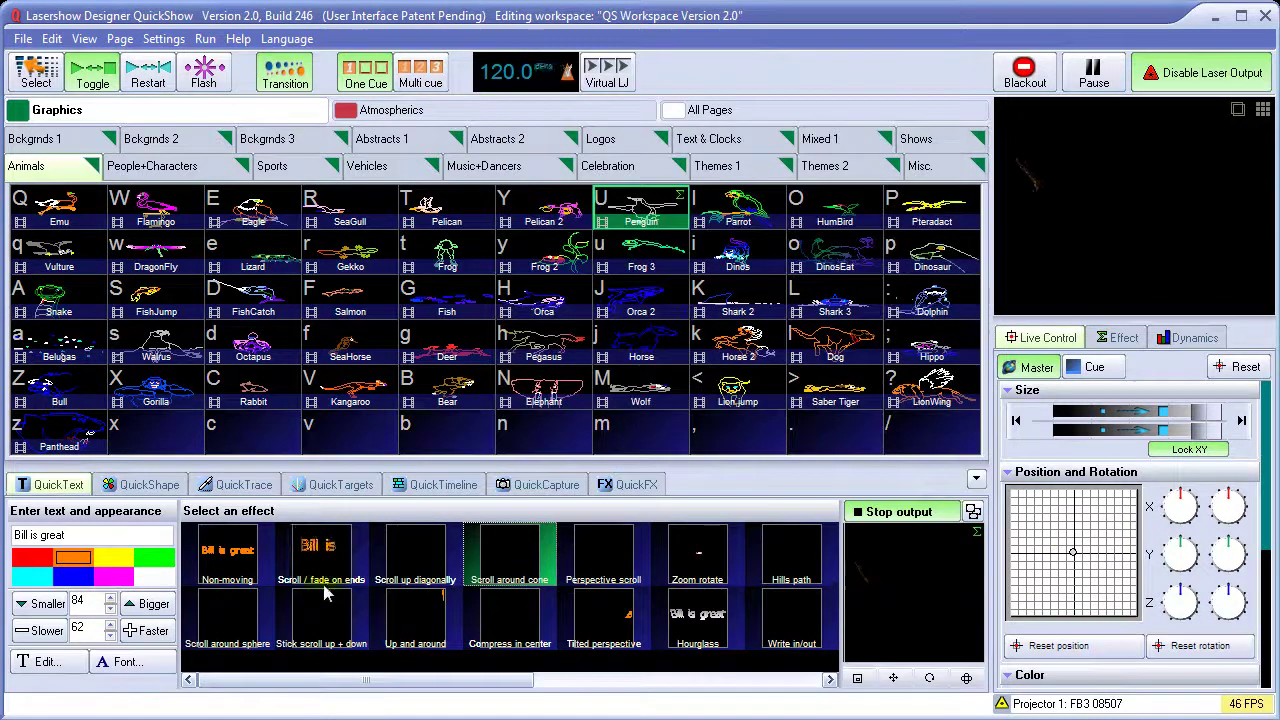
Step: Set the text colour to magenta and bring up the item options for the Scroll around cone effect, leaving them unused
left_click(113, 575)
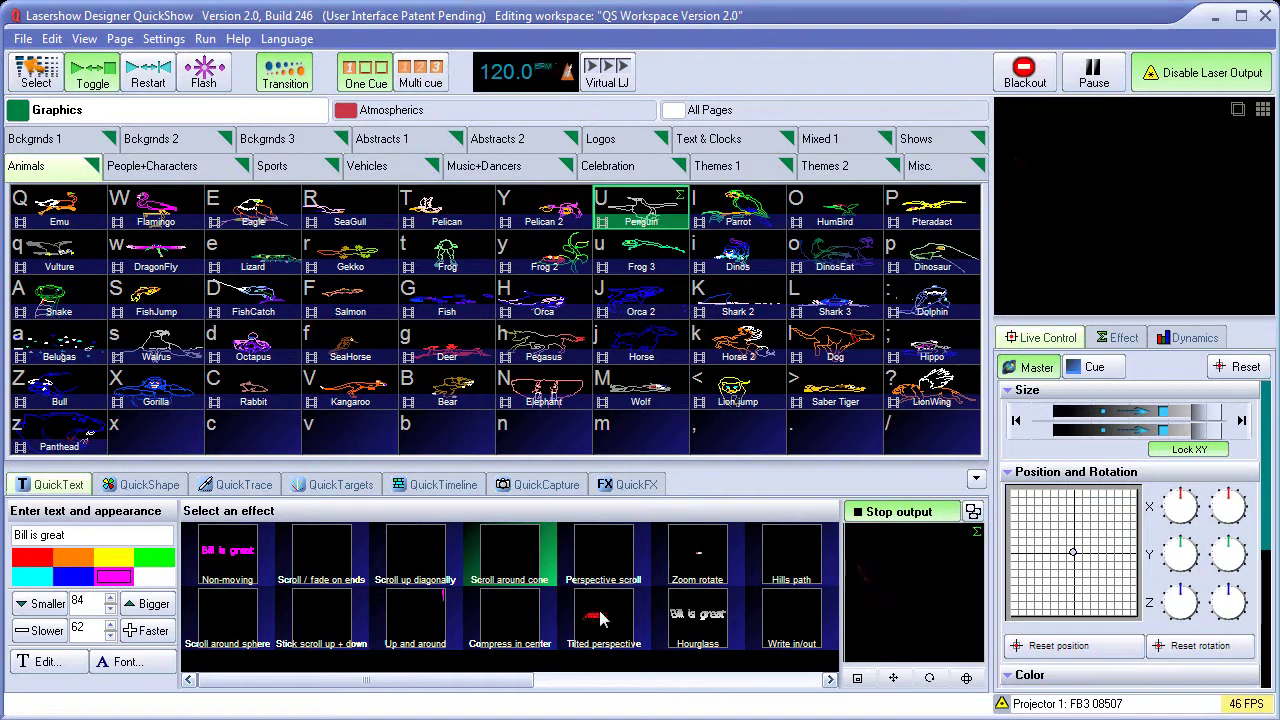
right_click(517, 565)
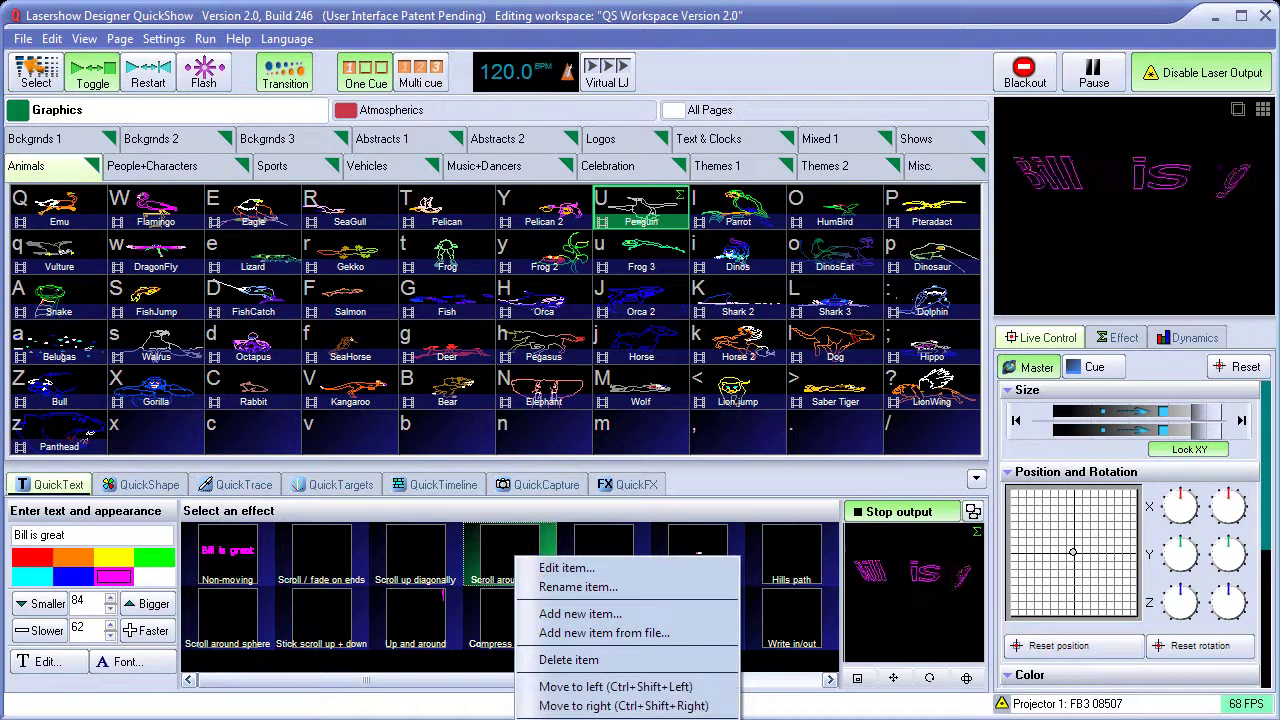
left_click(553, 545)
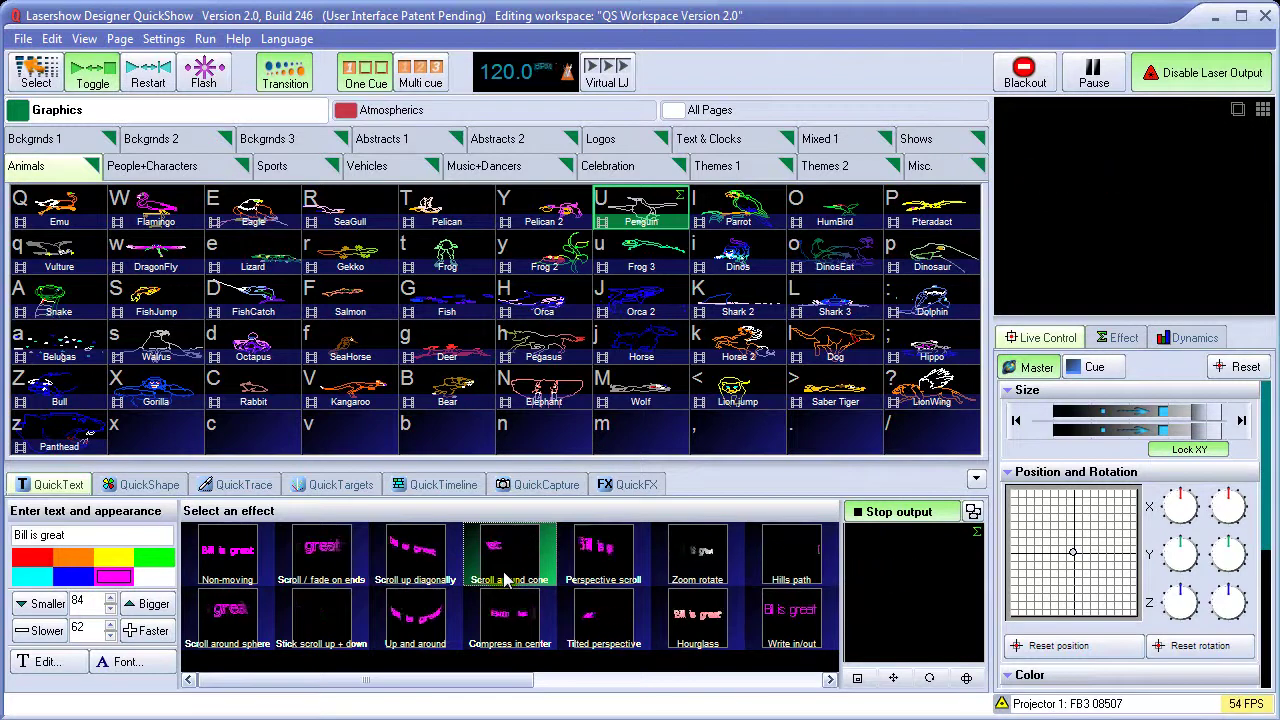
Step: Browse the text effects and try Stick Font letter zoom, Letters up, Disk on bottom and Hills path
left_click(650, 684)
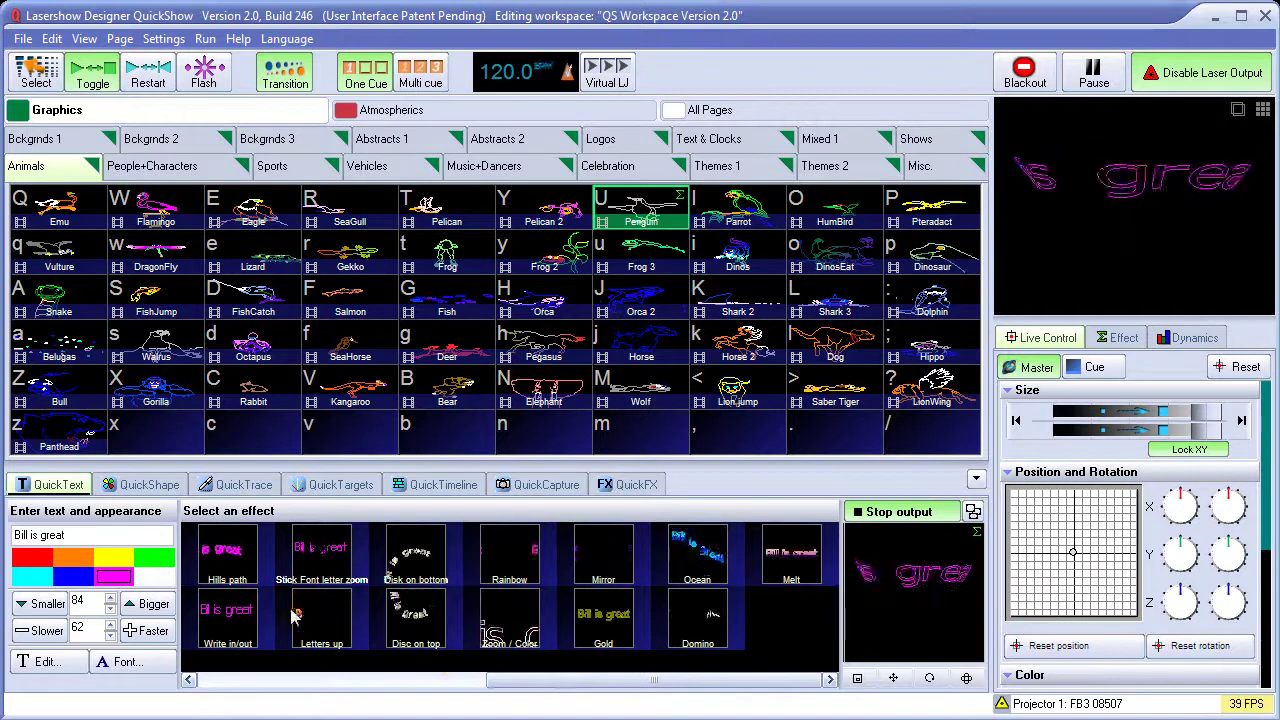
left_click_drag(643, 680, 338, 681)
left_click_drag(248, 690, 230, 692)
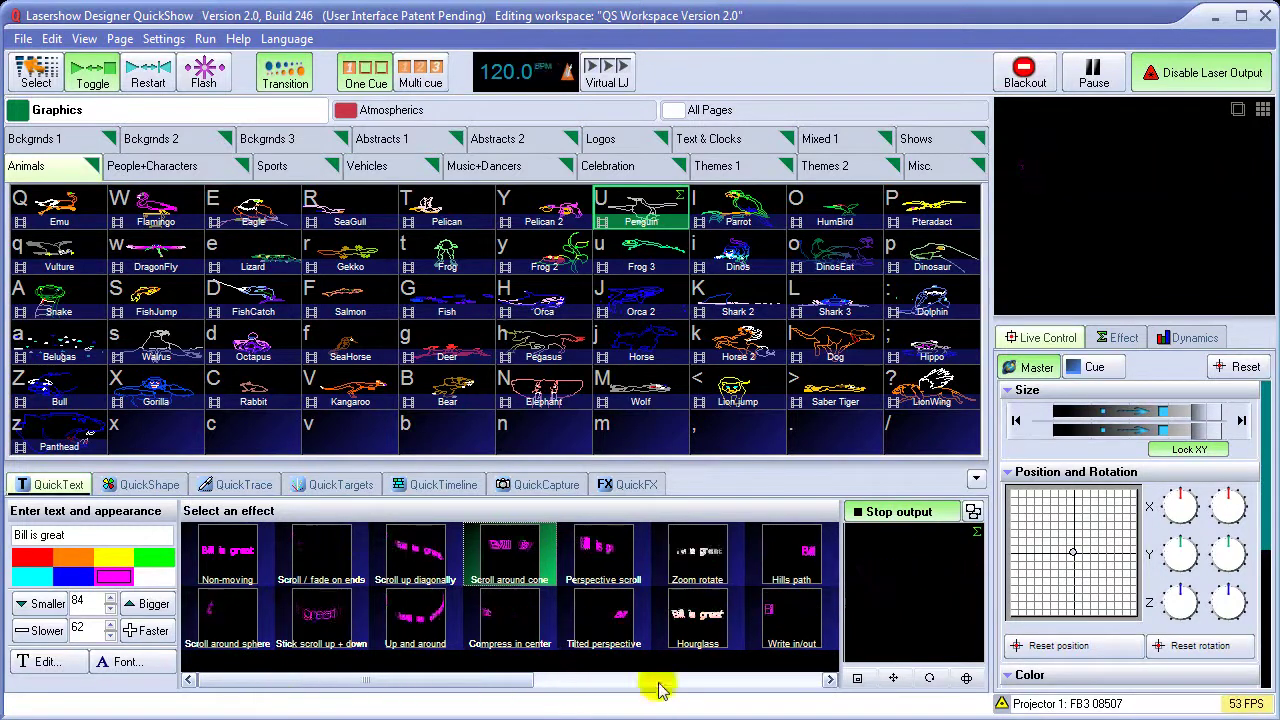
left_click(770, 680)
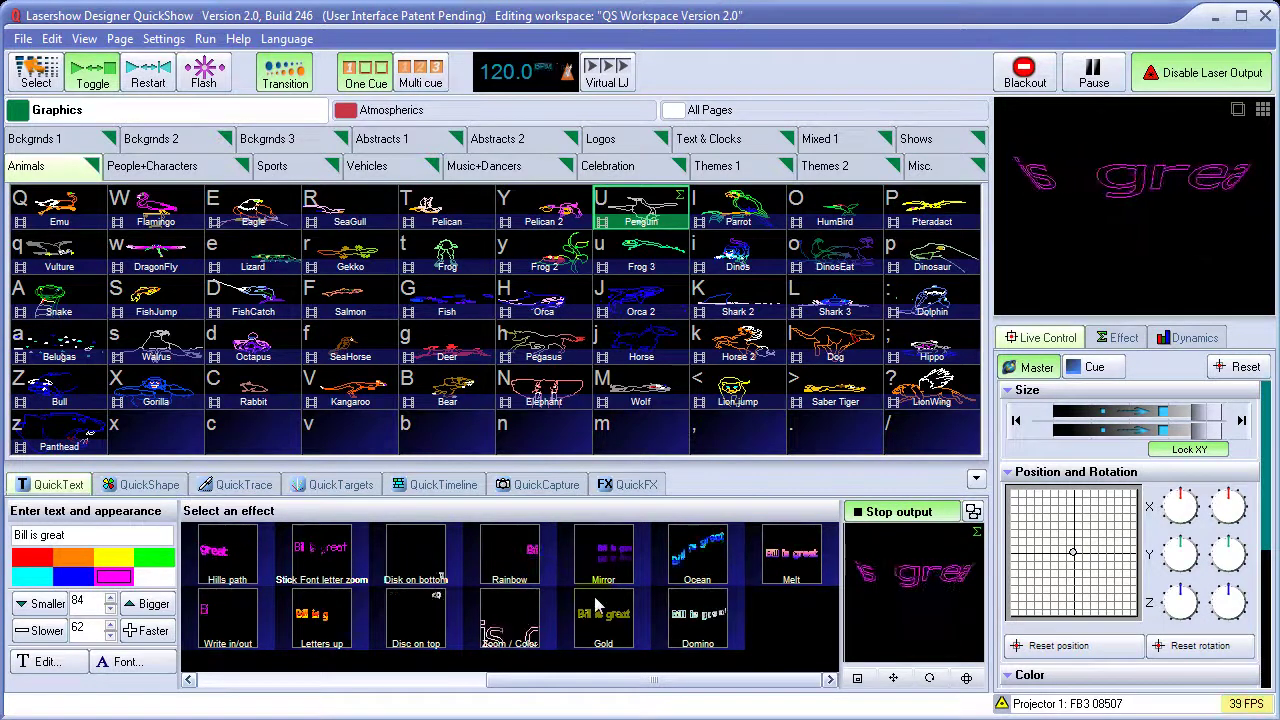
left_click(327, 558)
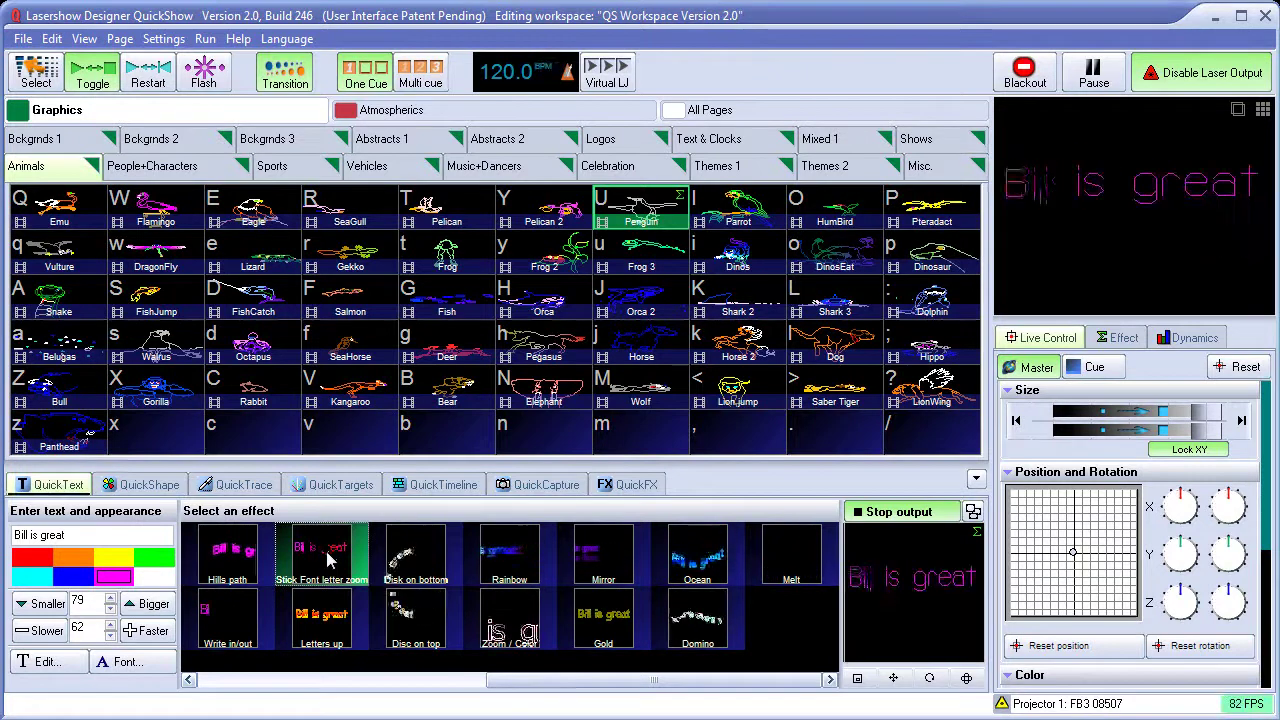
left_click(335, 630)
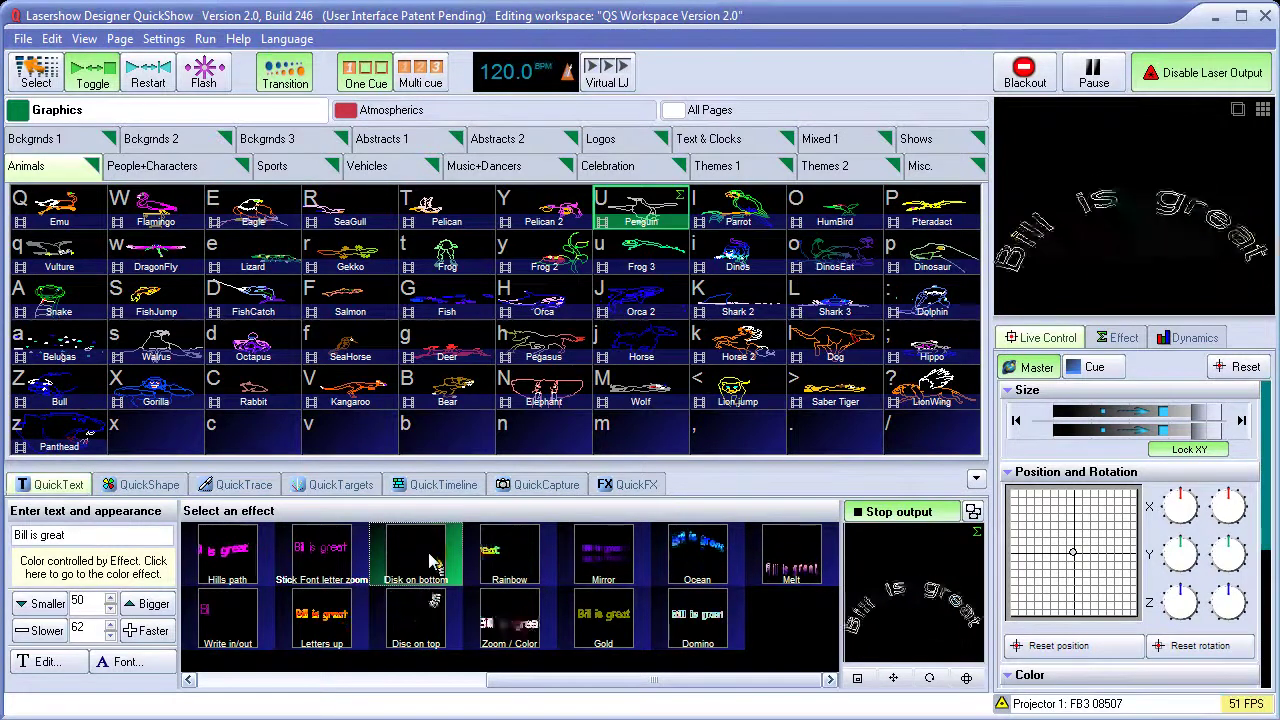
left_click(227, 555)
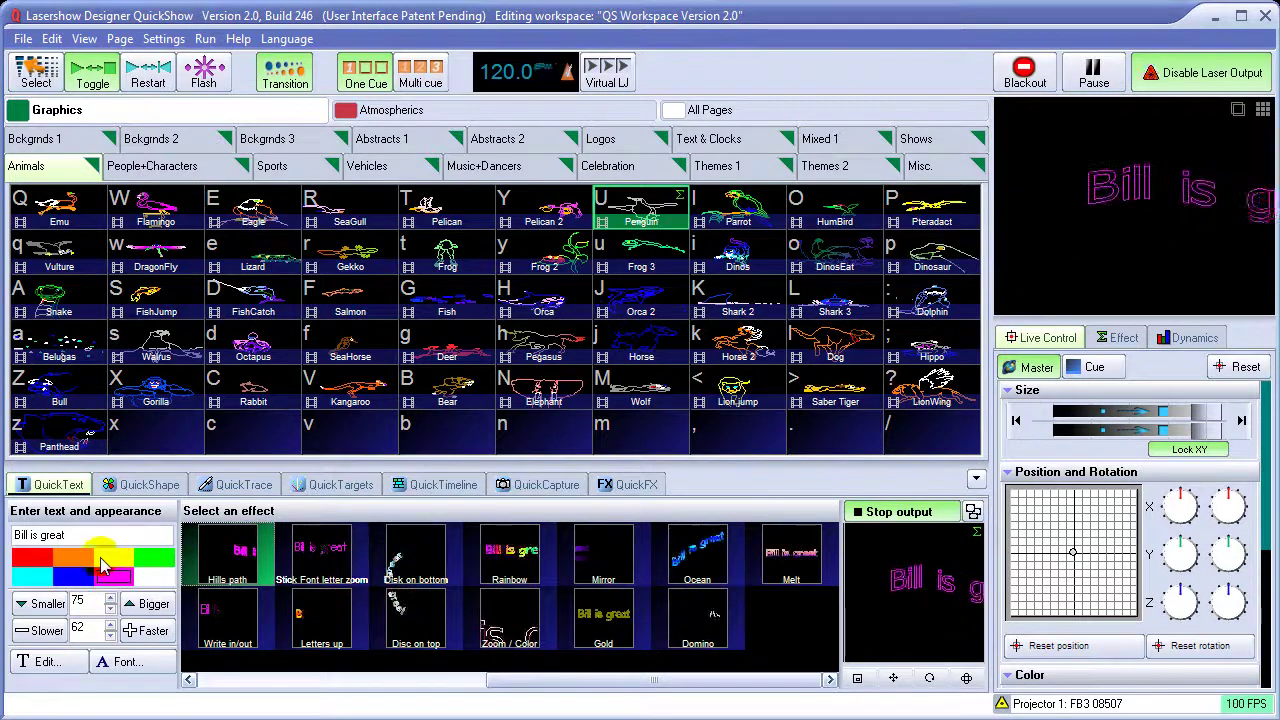
Step: Try yellow and orange on the text, set it to blue, and apply the Disk on bottom effect
left_click(110, 557)
left_click(76, 556)
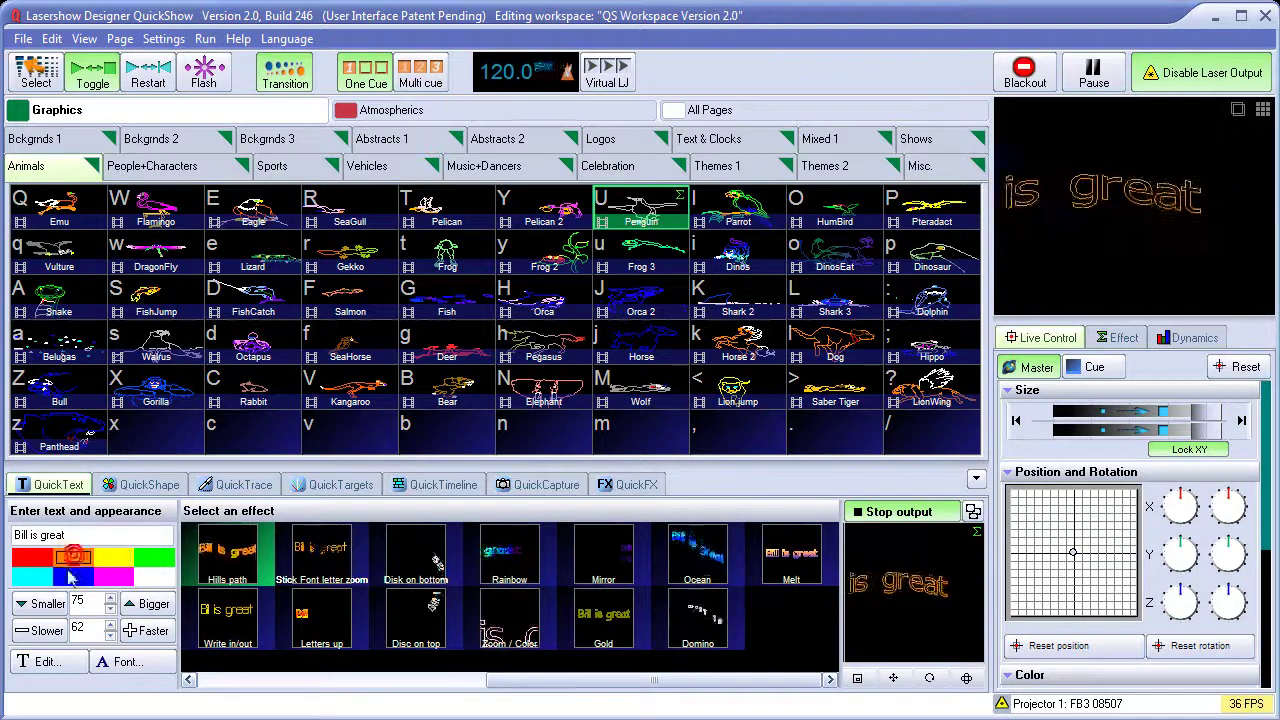
left_click(71, 577)
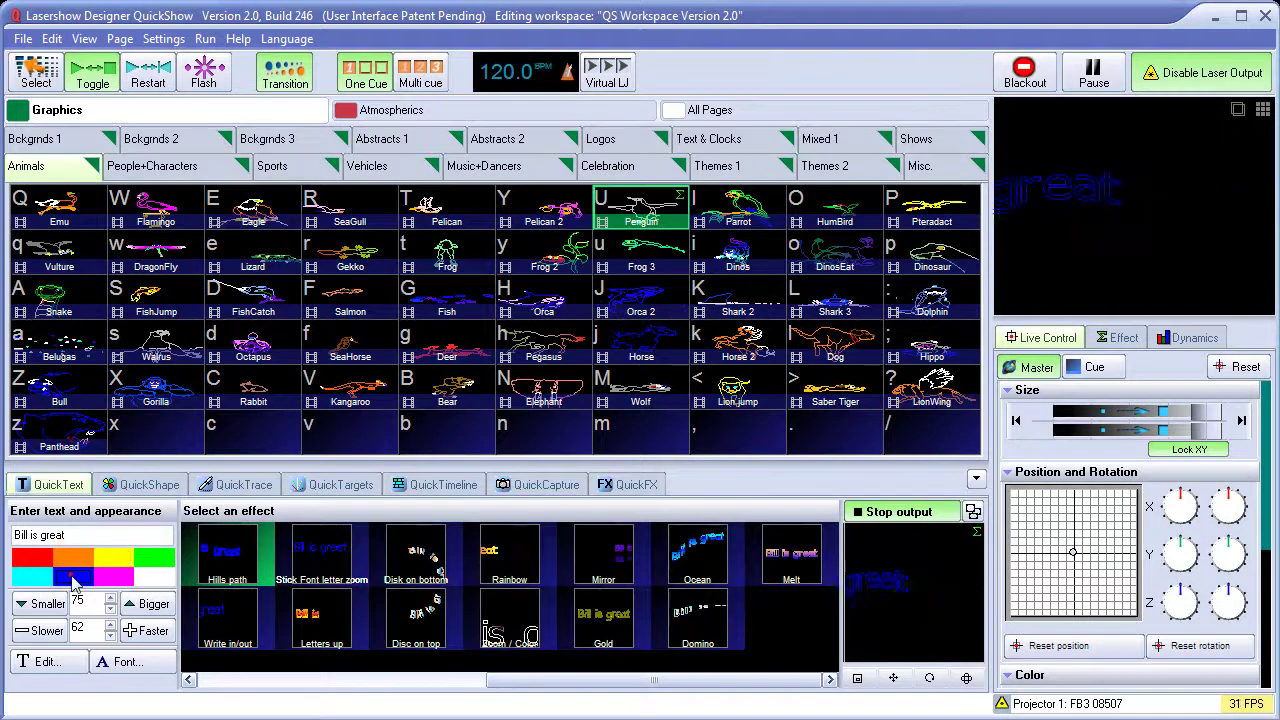
left_click(418, 566)
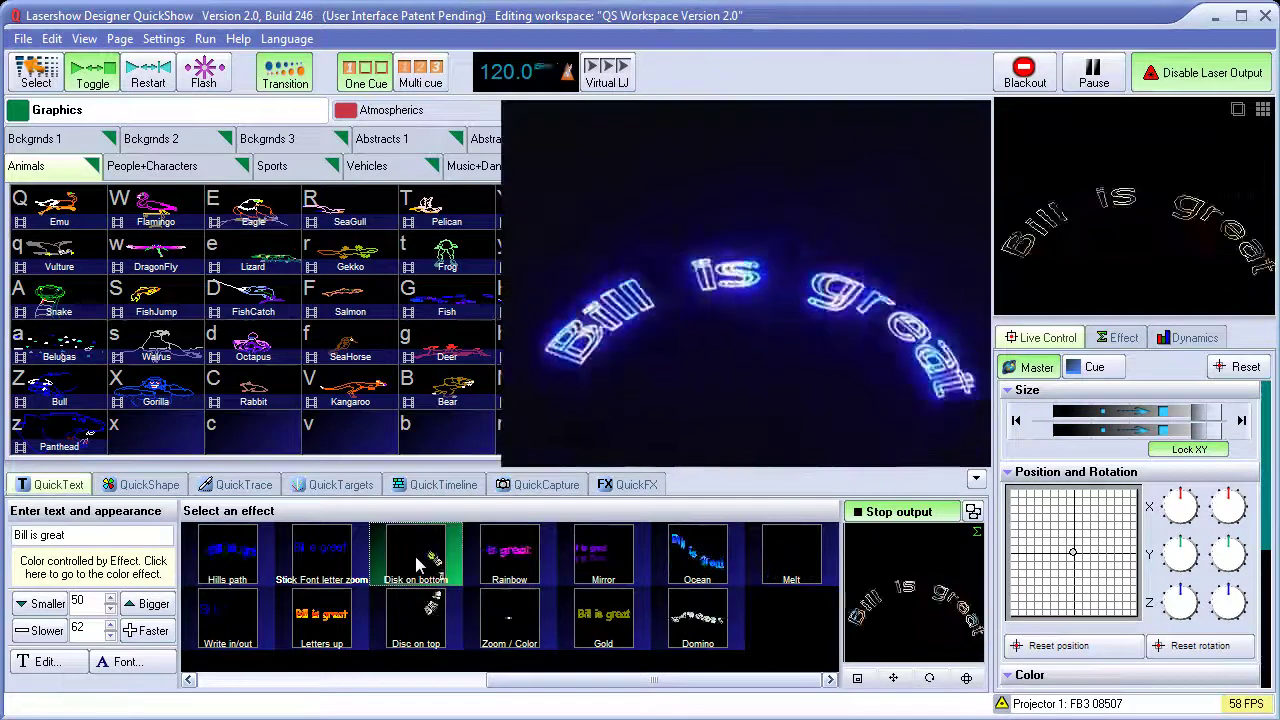
Step: Try the Rainbow effect, apply Zoom / Color, and set the white marker past the middle of its colour gradient to blue
left_click(510, 557)
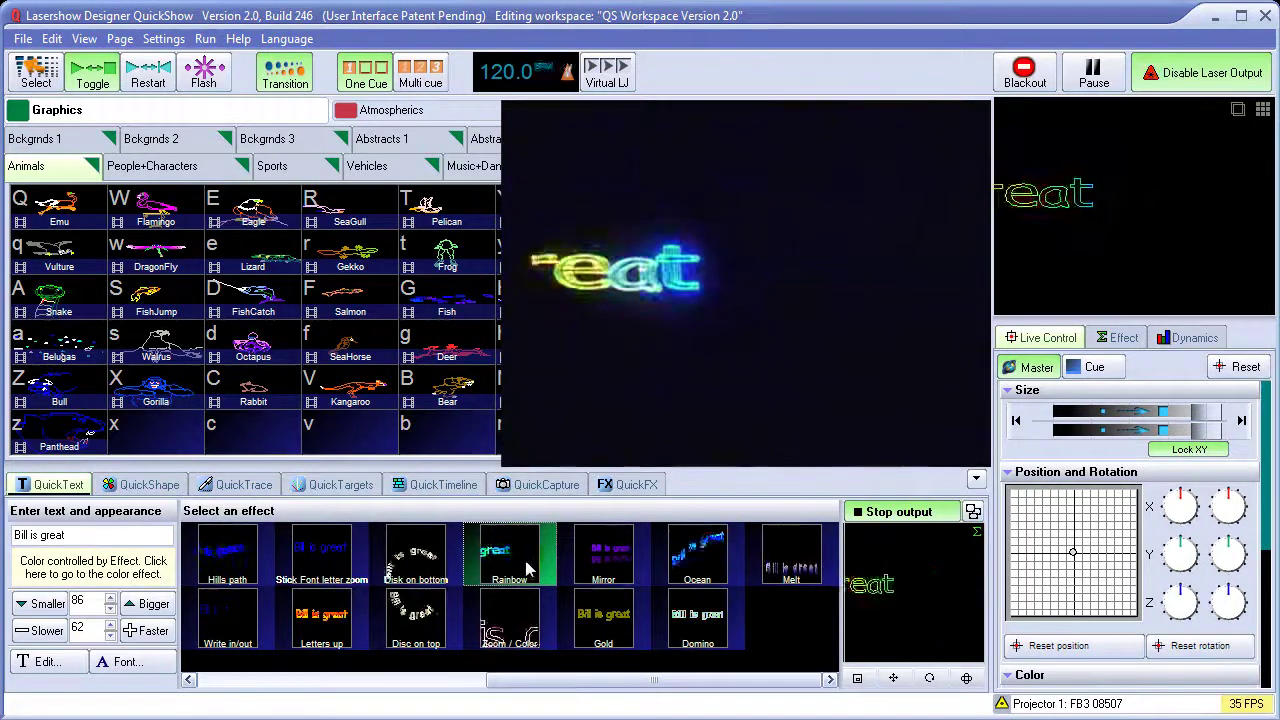
left_click(515, 622)
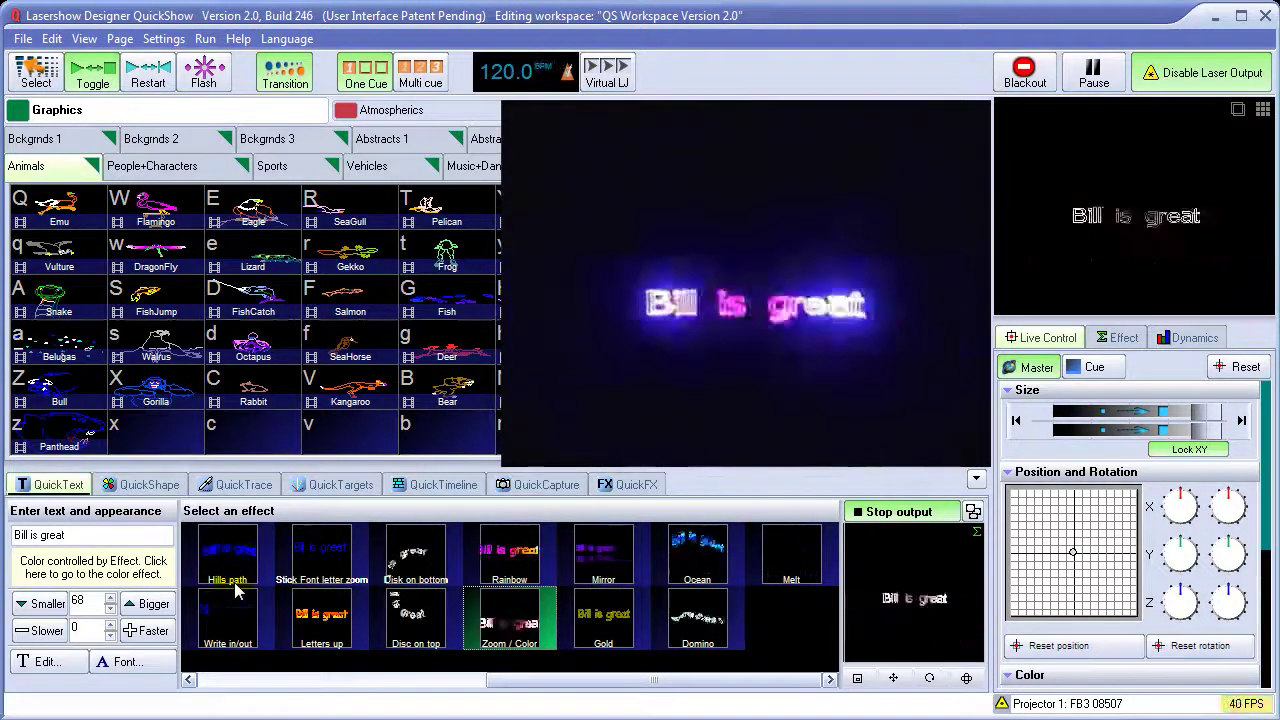
left_click(112, 570)
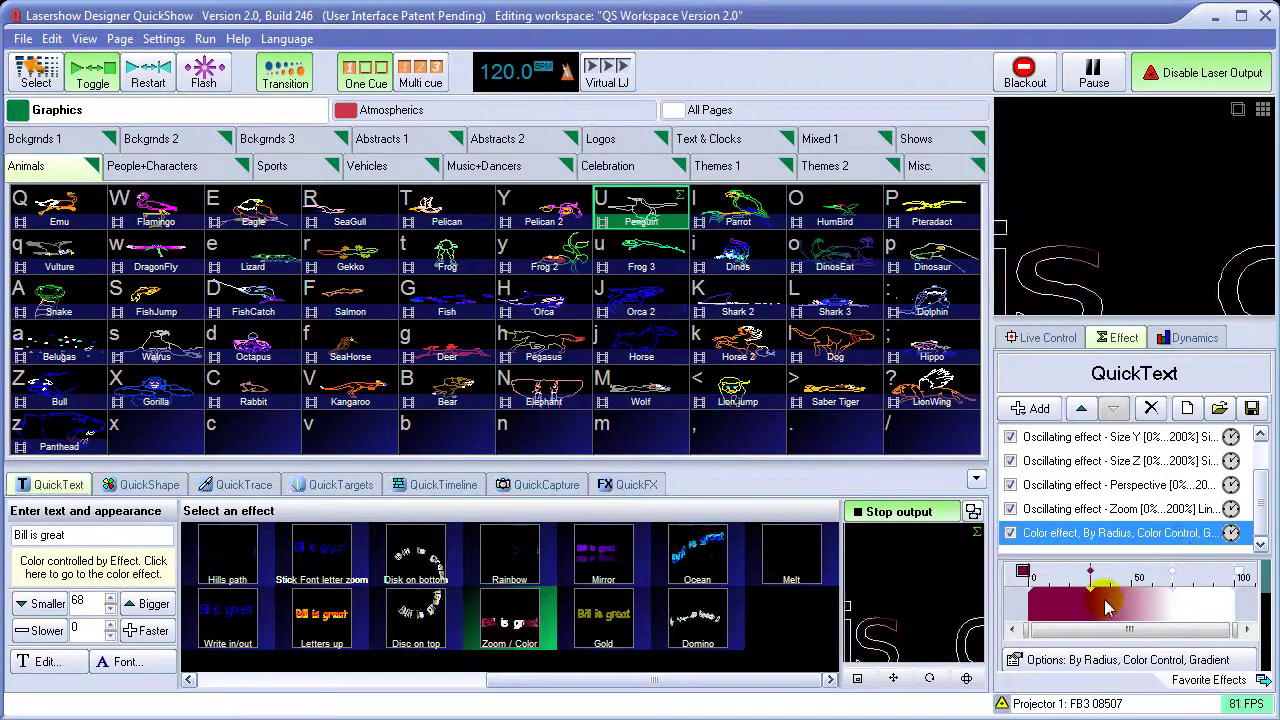
double_click(1172, 578)
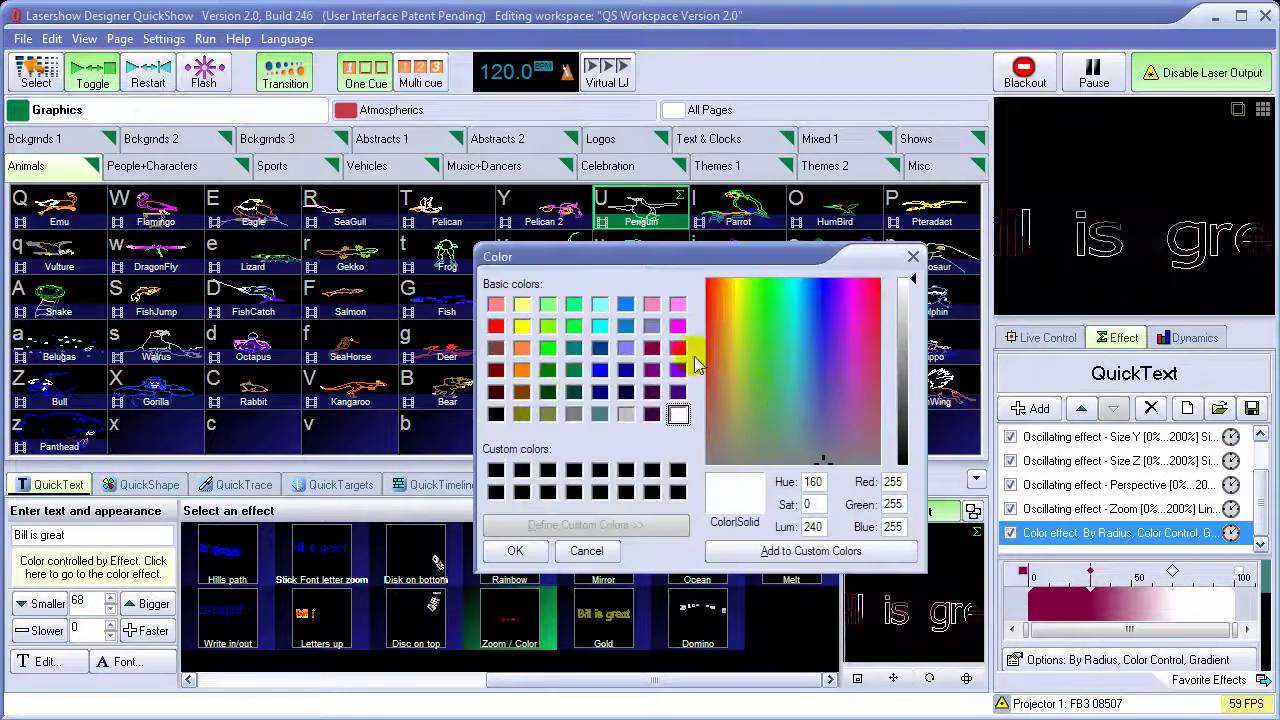
left_click(600, 371)
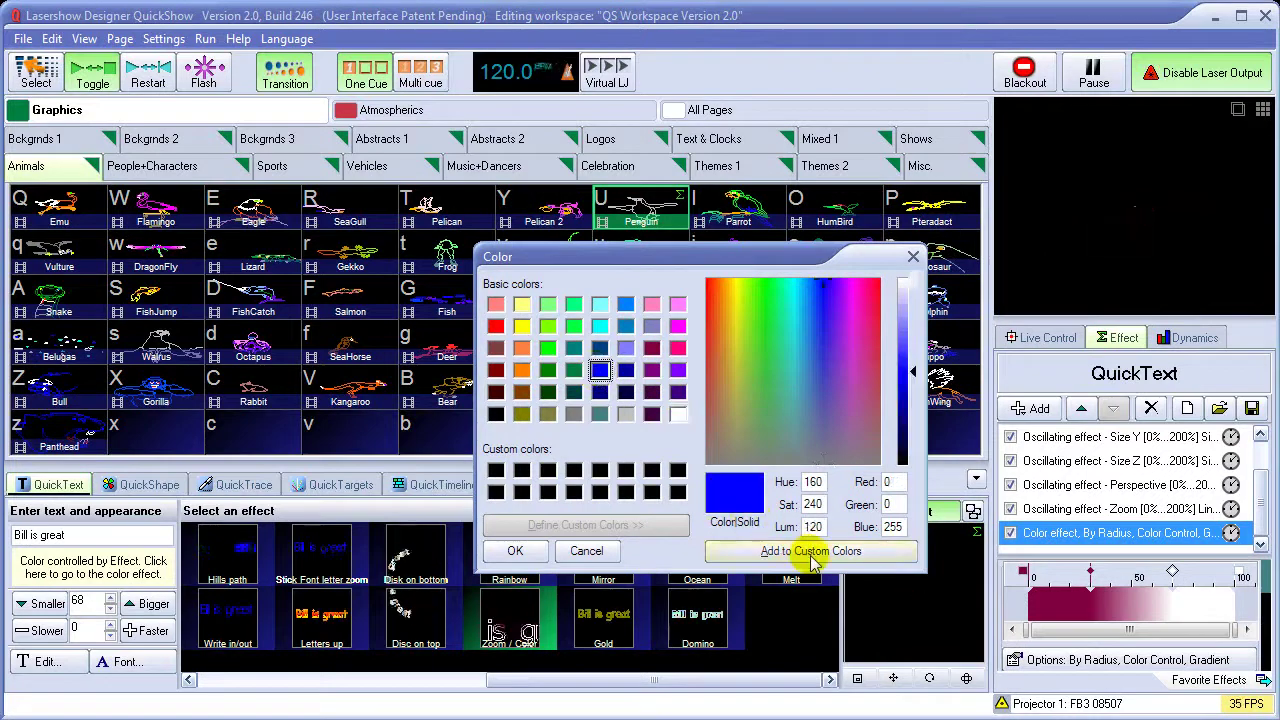
left_click(512, 552)
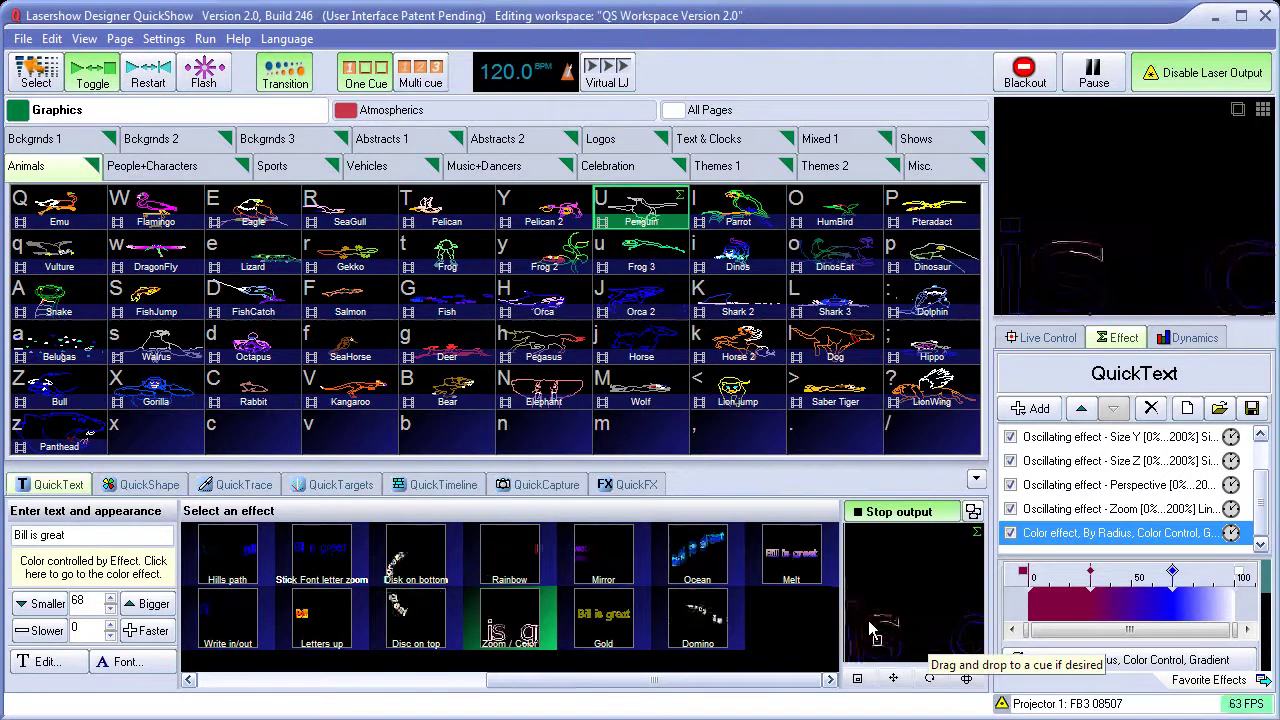
Step: Apply the Ocean effect and add a green marker at about 50 on its colour gradient
left_click(695, 564)
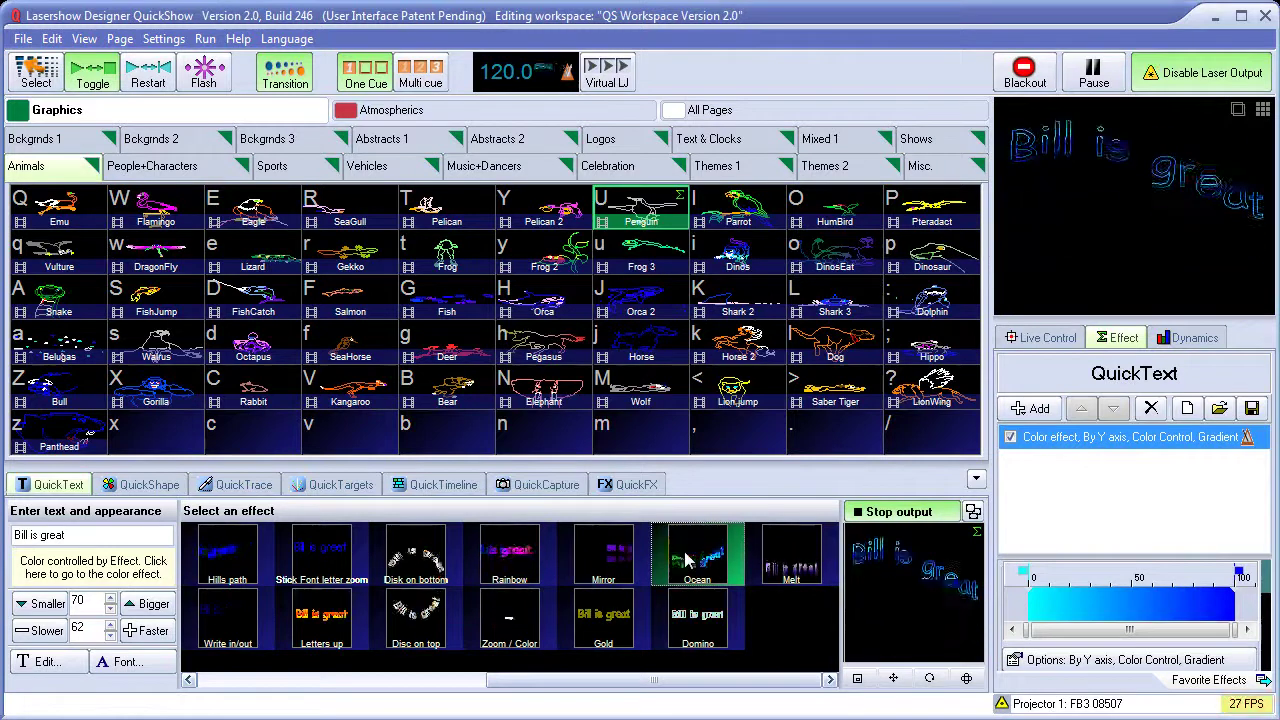
left_click(1122, 579)
double_click(1126, 580)
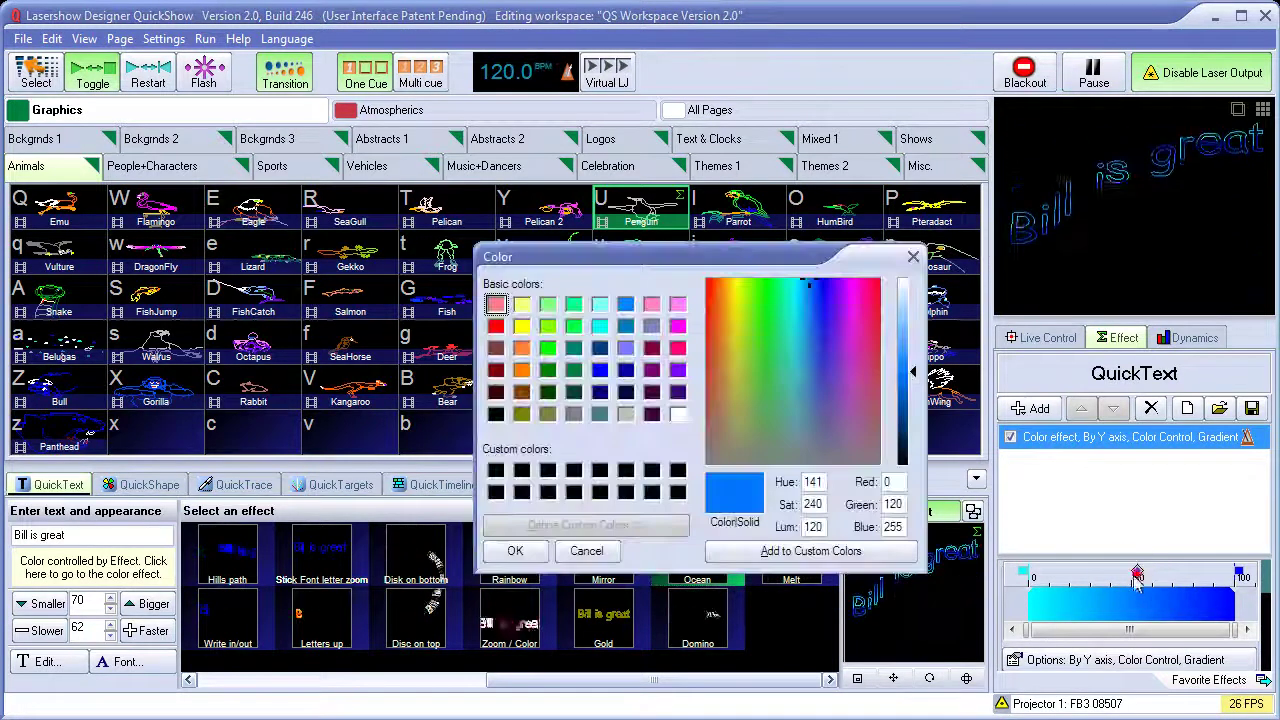
left_click(548, 348)
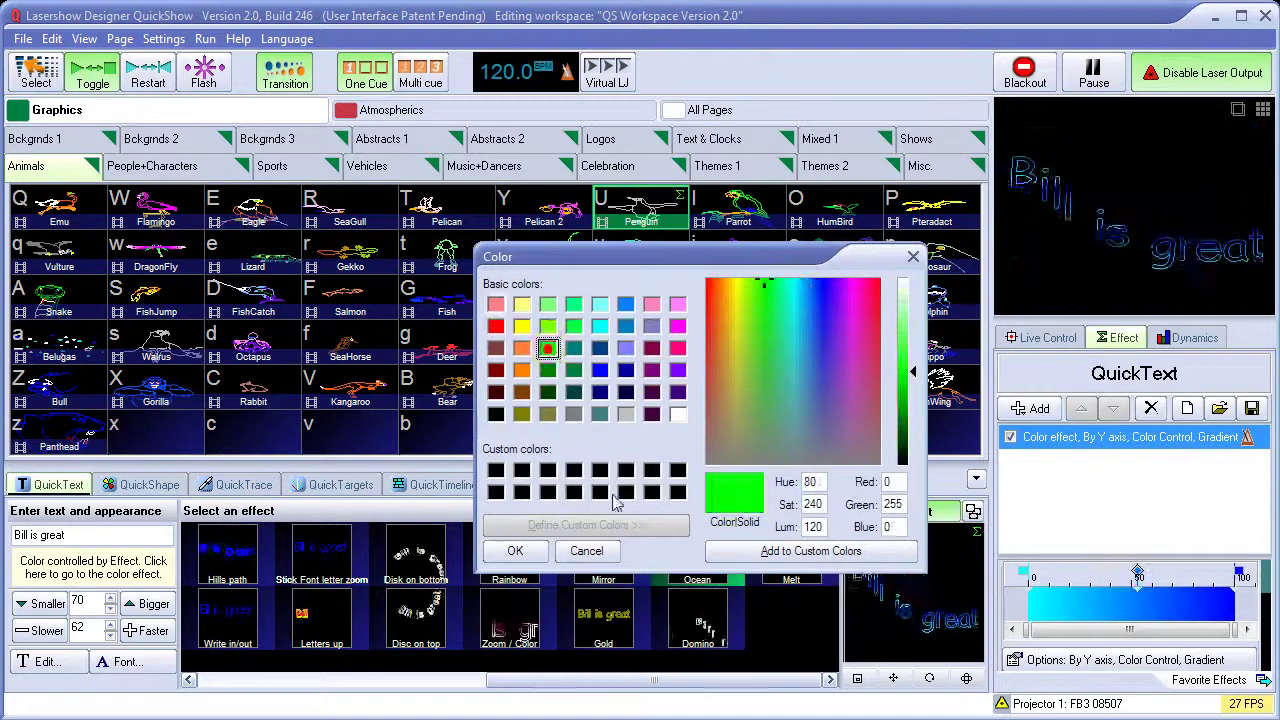
left_click(515, 551)
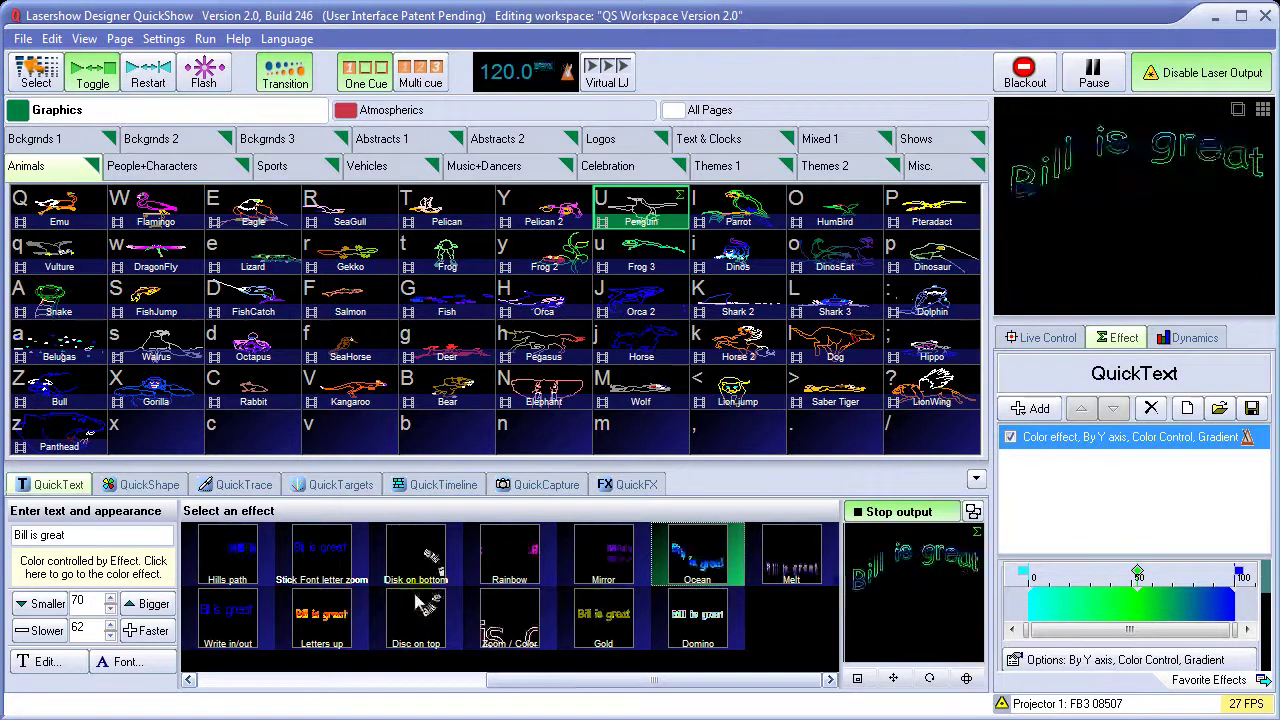
Step: Apply the Letters up effect and add a blue marker at about 50 on its colour gradient
left_click(313, 625)
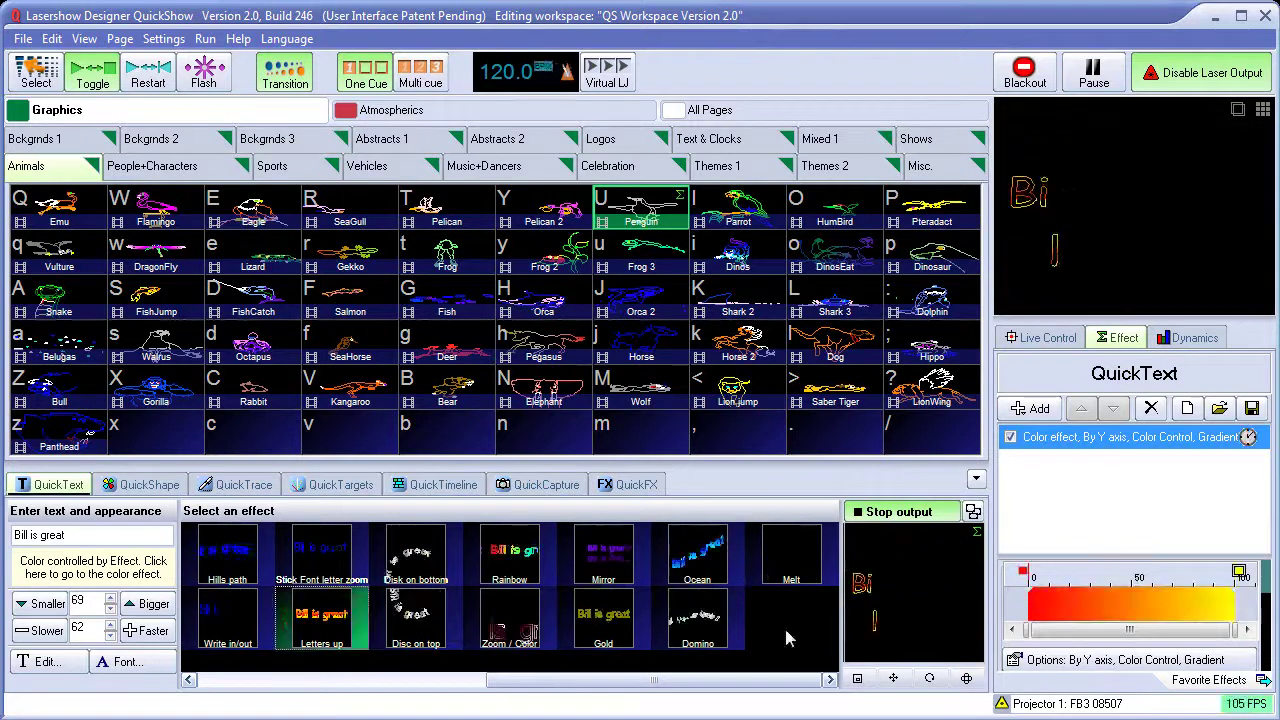
double_click(1128, 577)
left_click(599, 370)
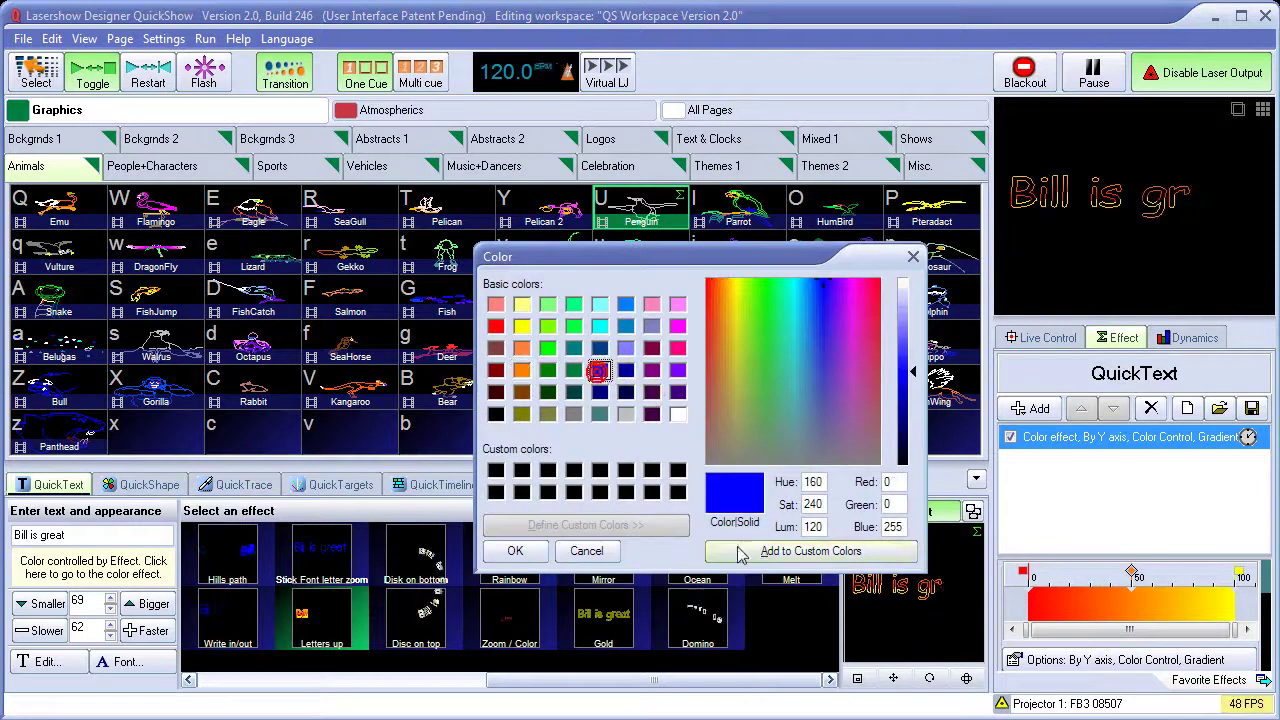
left_click(515, 553)
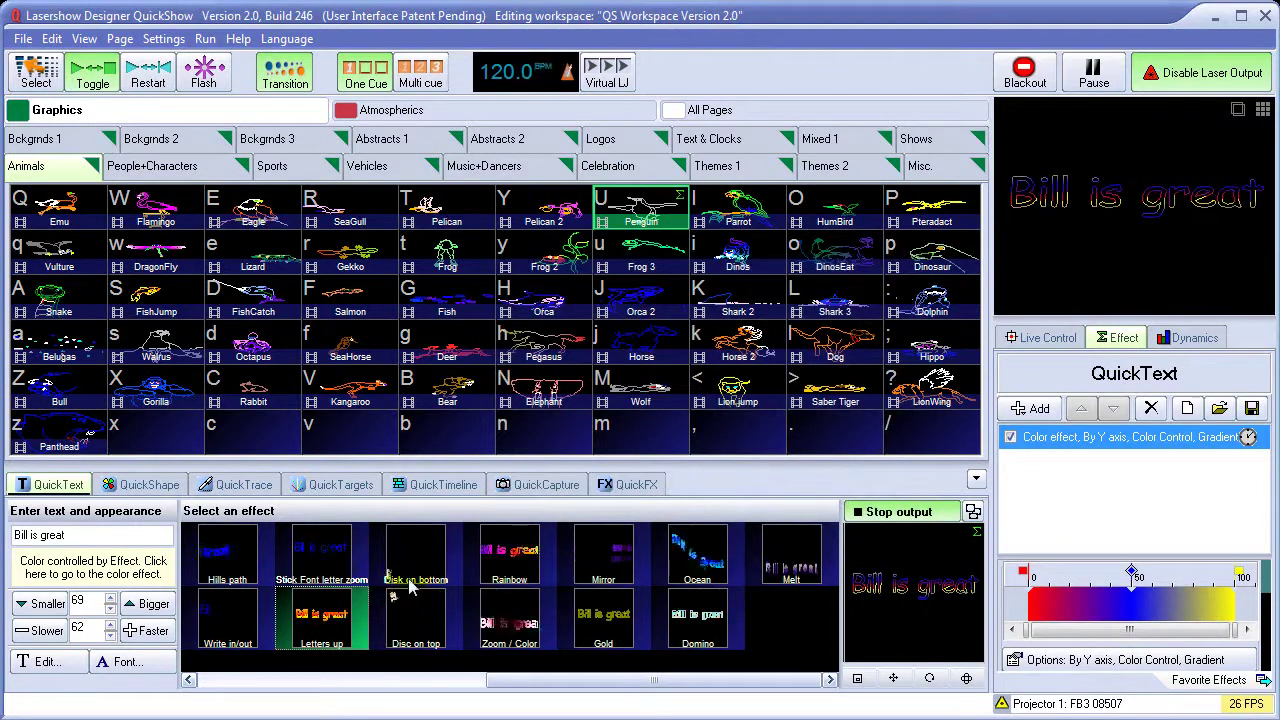
Step: Switch to the Non-moving effect, set the text colour to orange, and apply the Scroll up diagonally effect
left_click(212, 680)
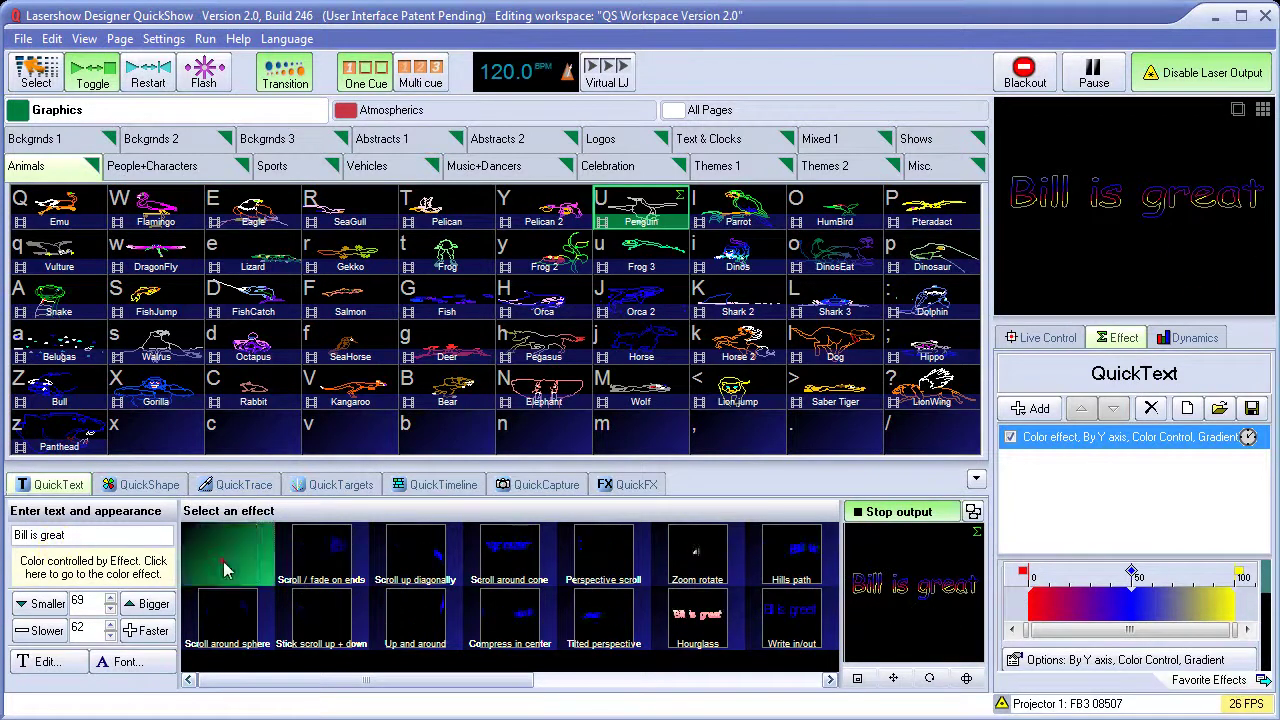
left_click(226, 570)
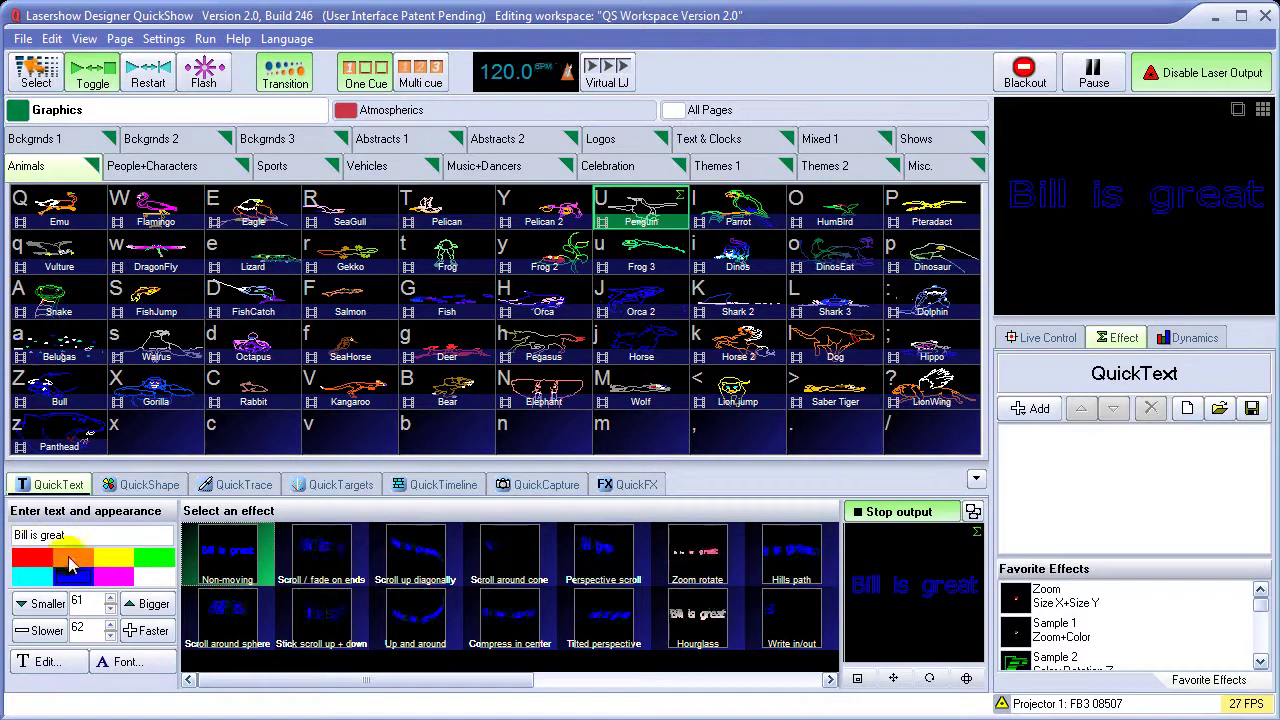
left_click(74, 558)
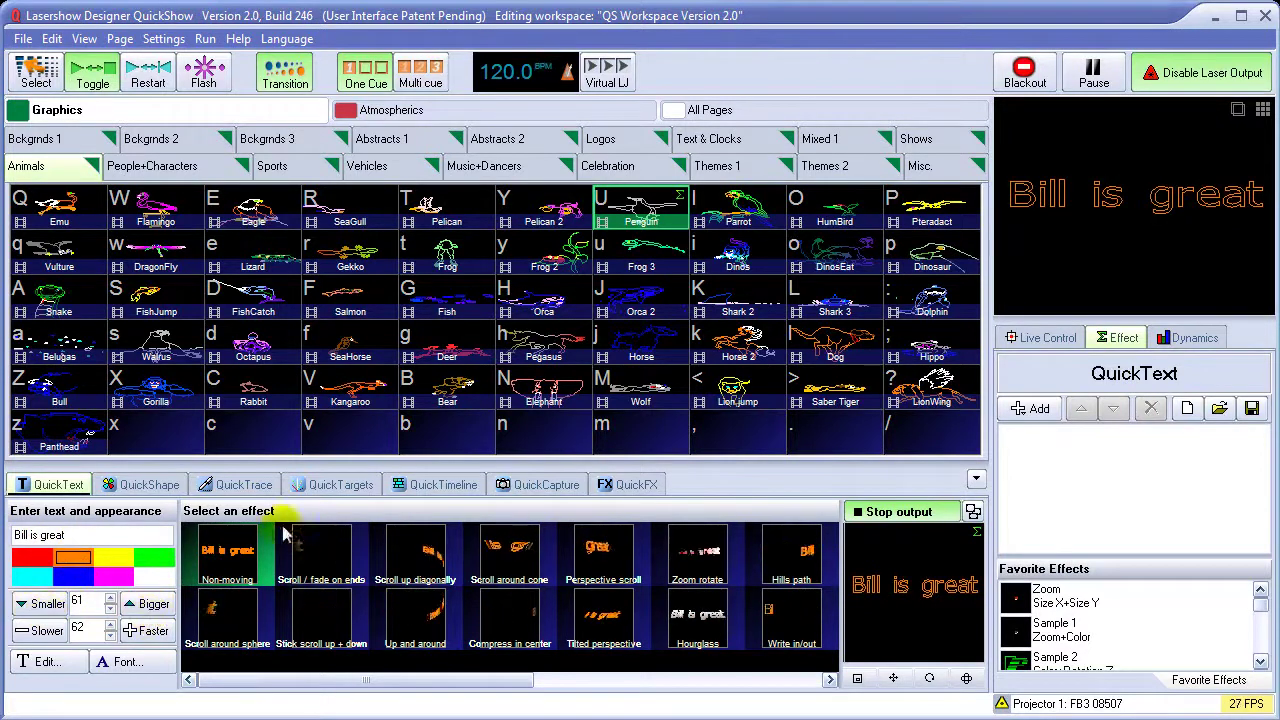
left_click(415, 552)
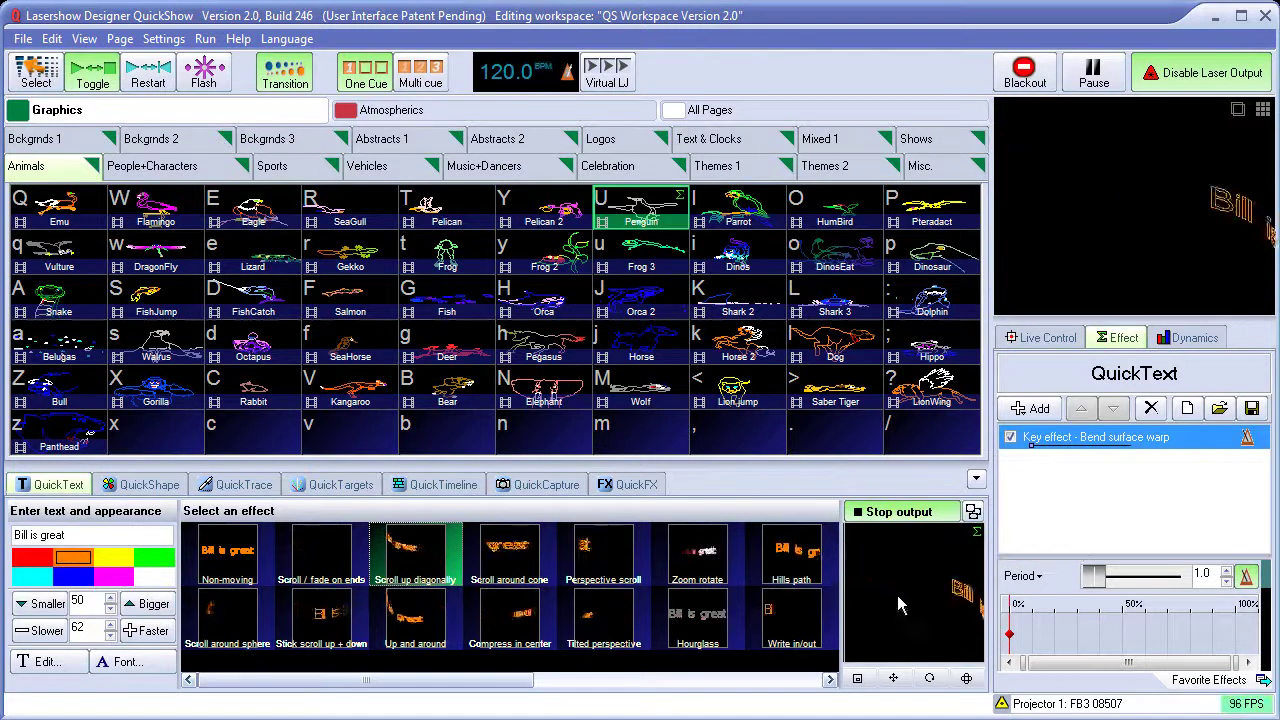
Step: Store the orange scrolling text in the empty cue slot marked /, and start and stop that cue to test it
left_click_drag(897, 595, 945, 600)
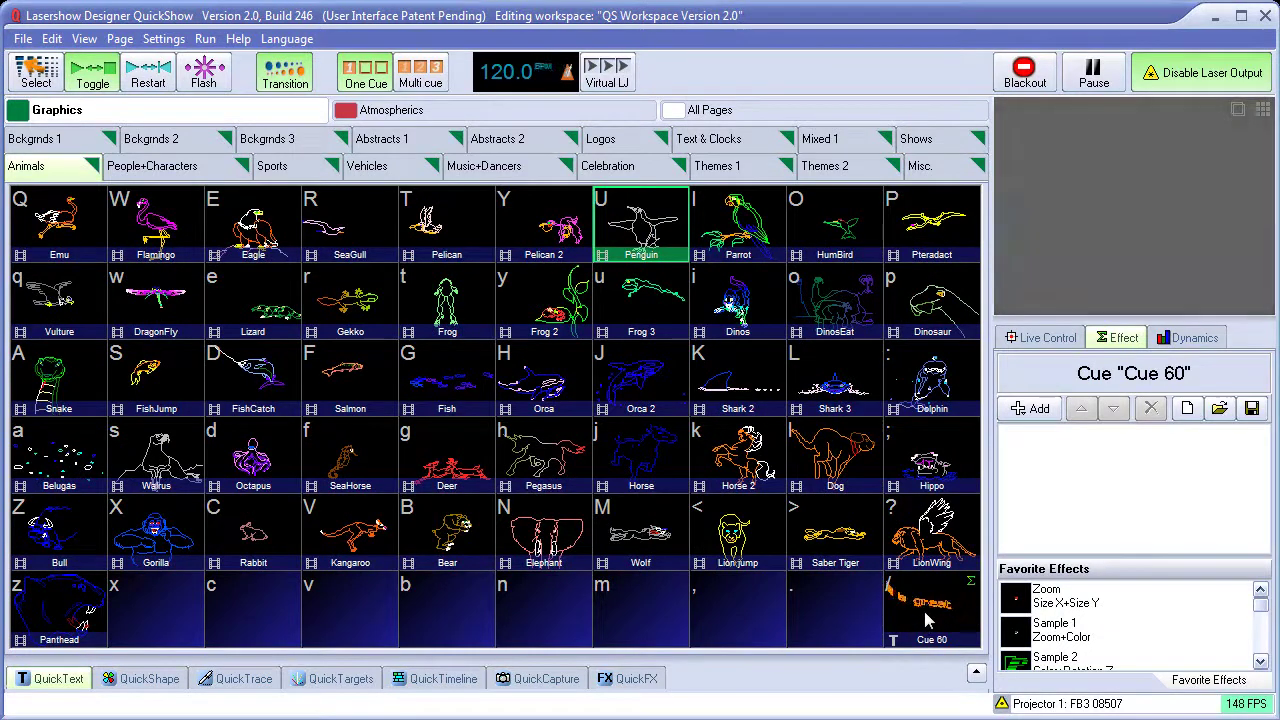
left_click(924, 610)
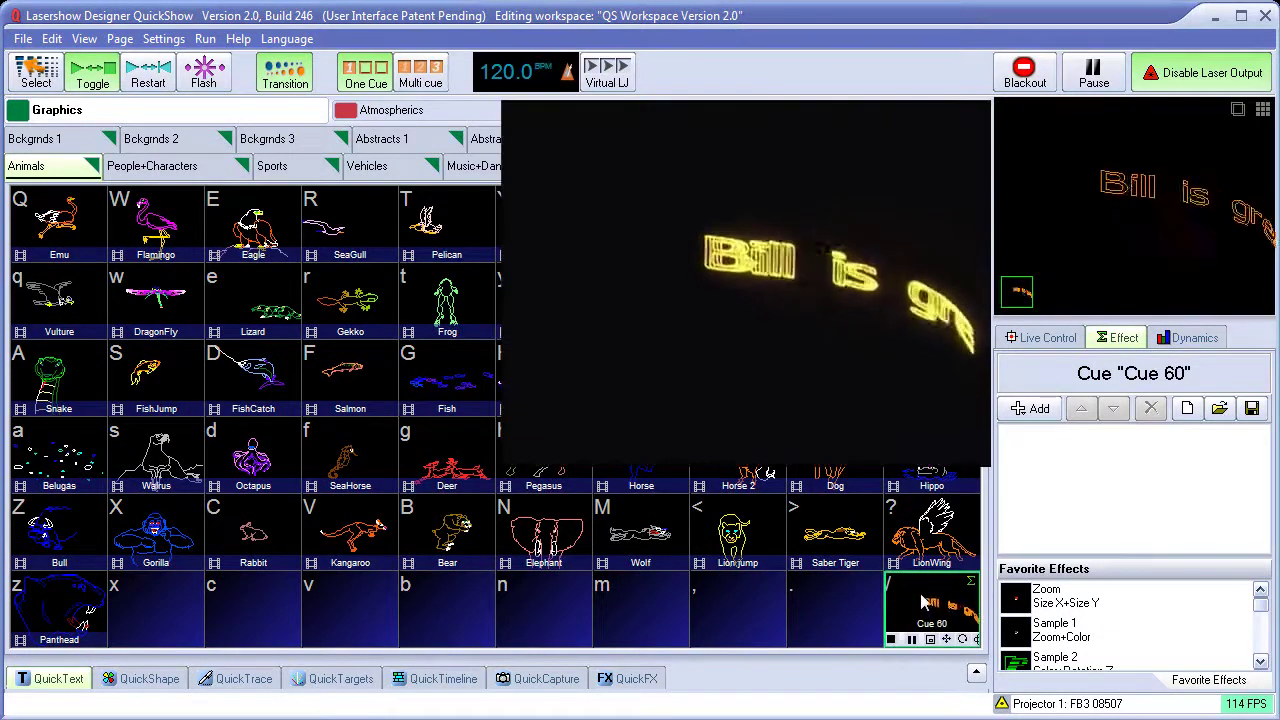
left_click(924, 600)
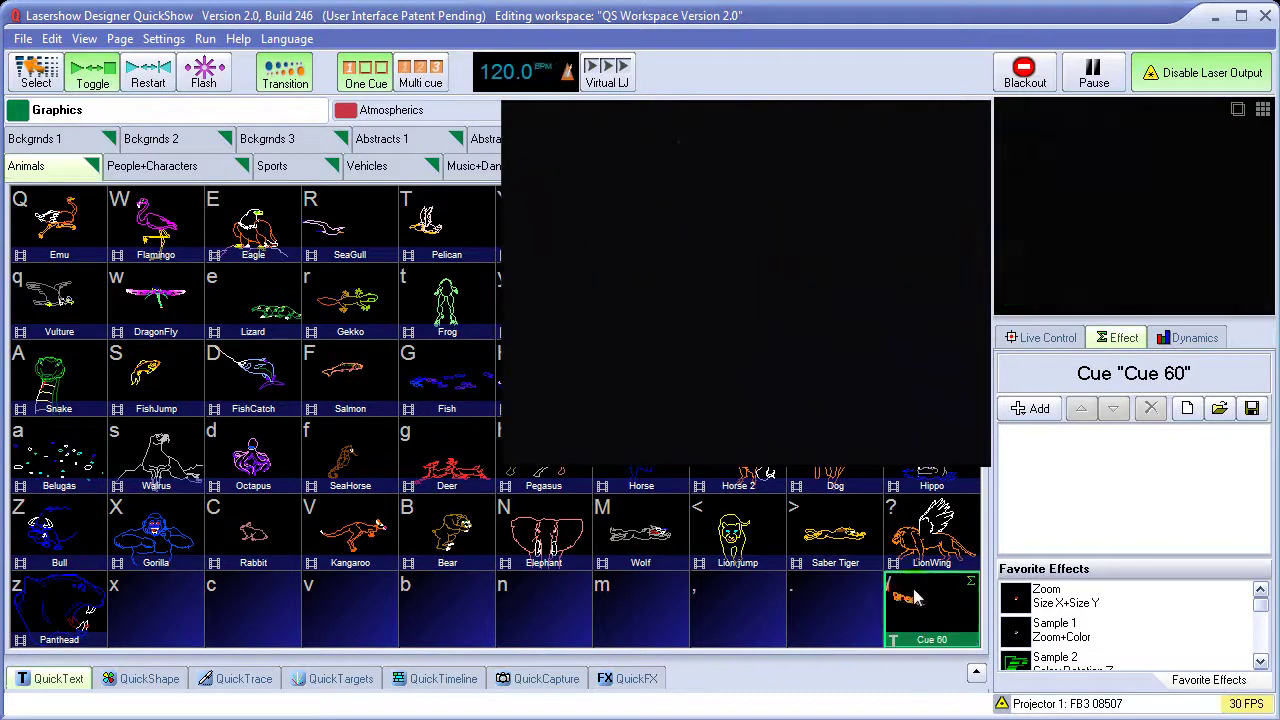
Step: Reopen QuickText, apply the Non-moving effect to the text, and send it to the laser output
left_click(68, 682)
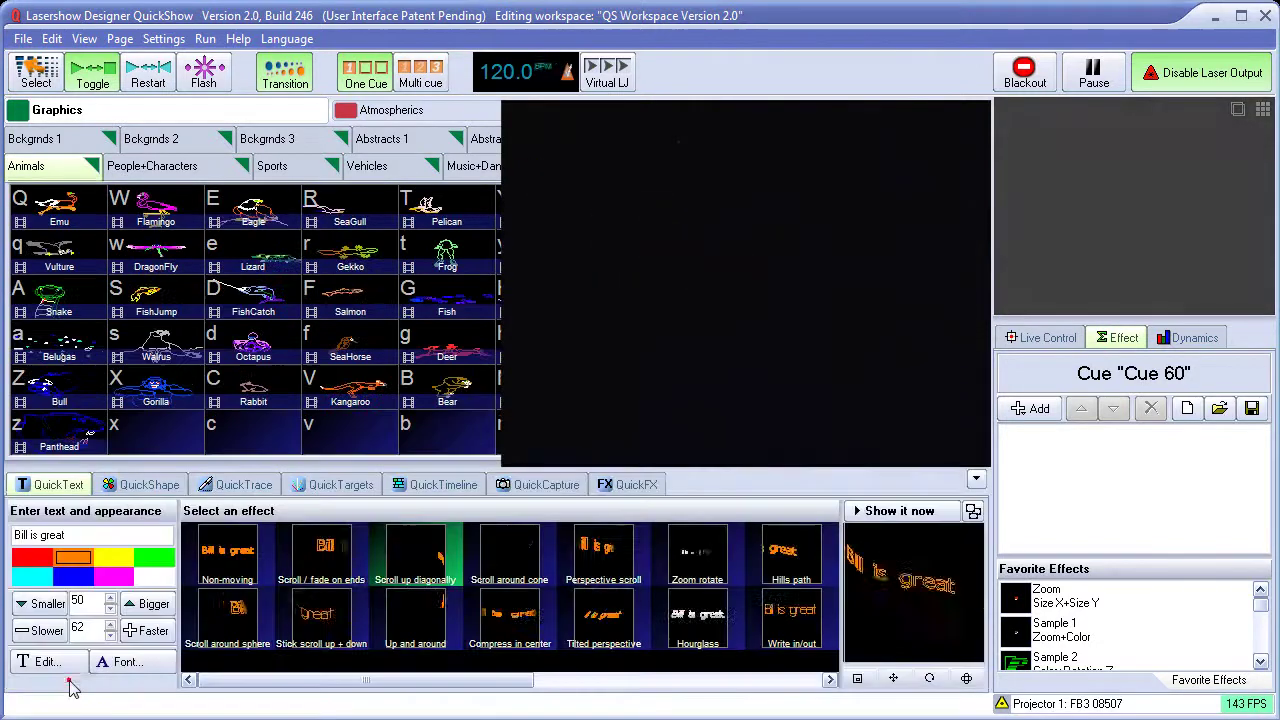
left_click(224, 562)
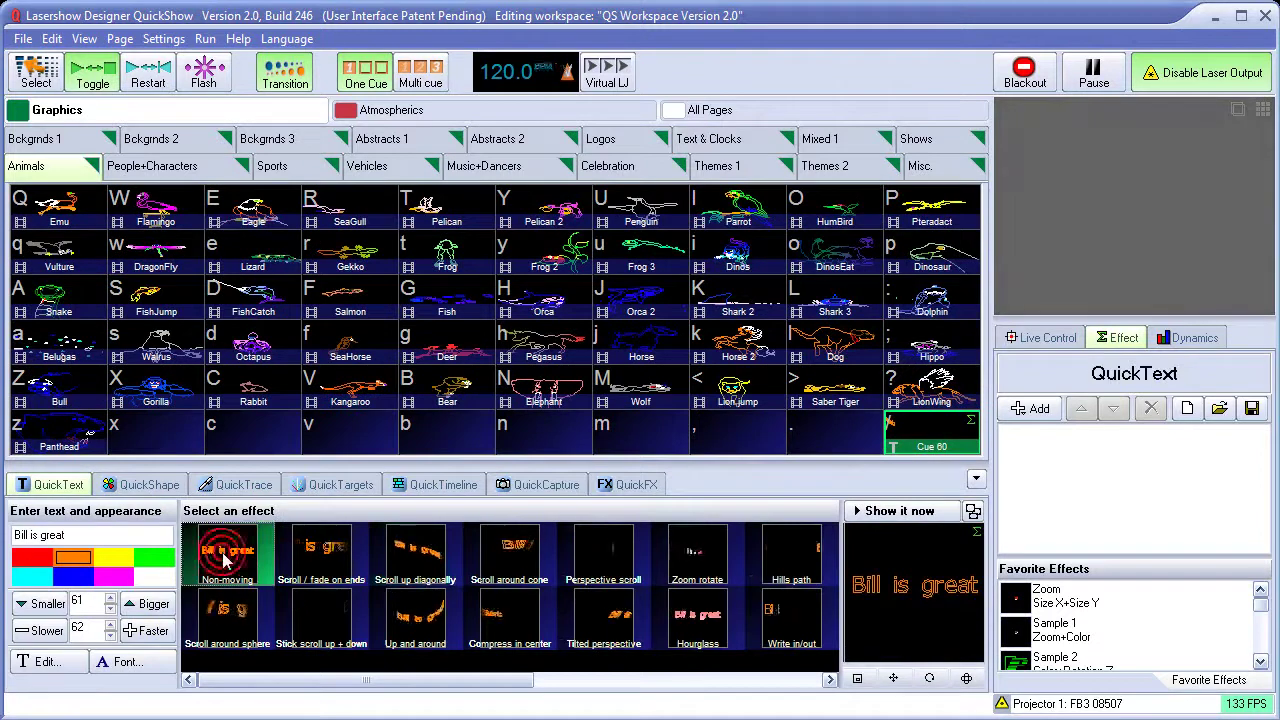
left_click(887, 516)
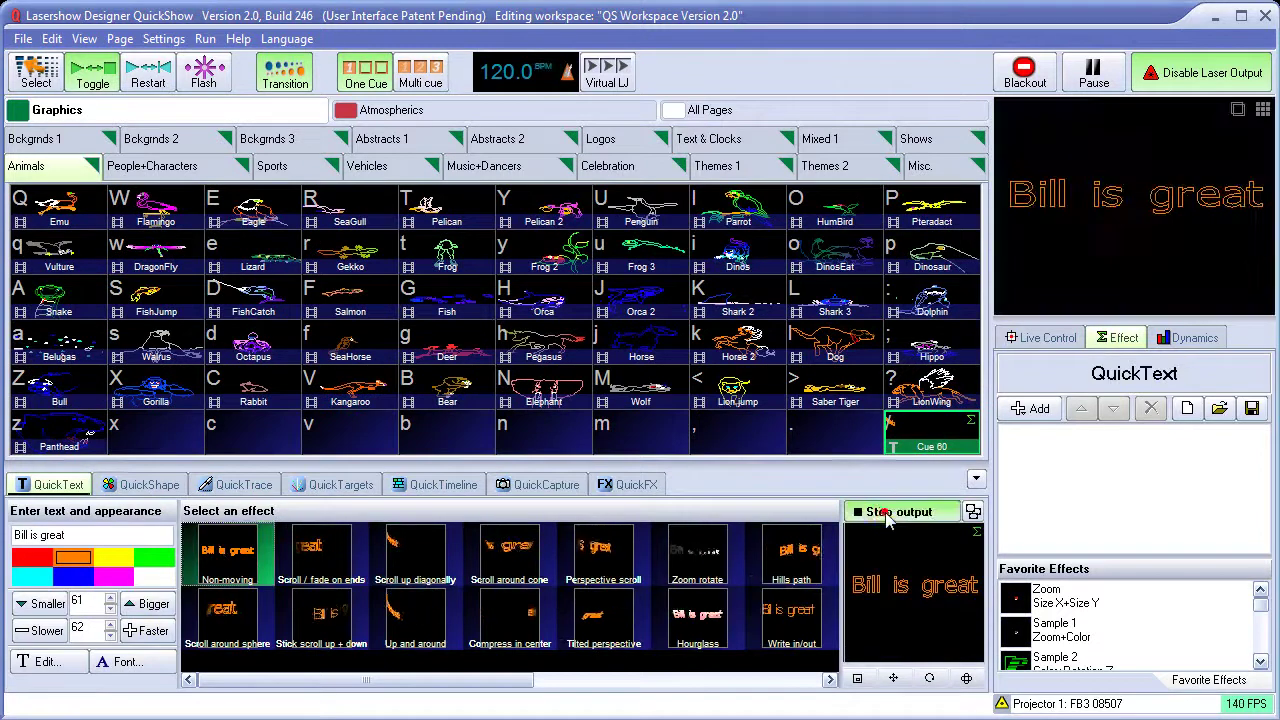
Step: Try the Scroll / fade on ends, Stick scroll up + down, Perspective scroll and Non-moving effects on the projected text
left_click(320, 555)
left_click(340, 622)
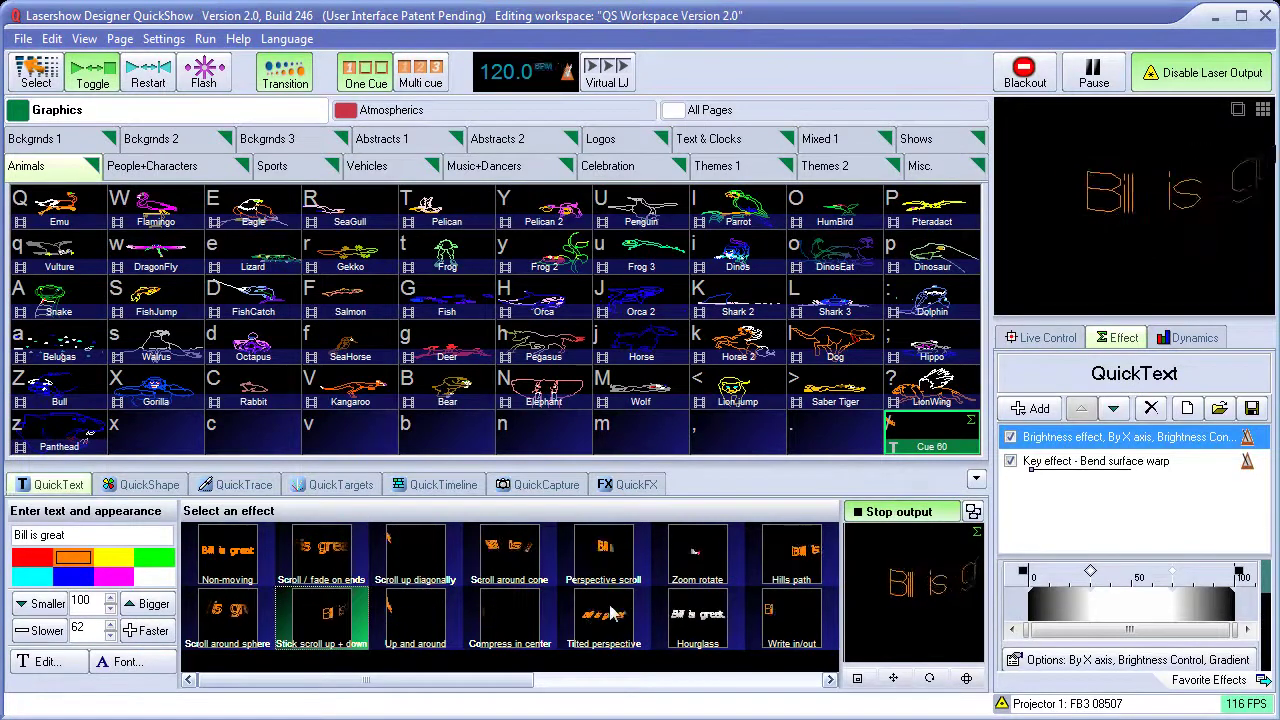
left_click(612, 556)
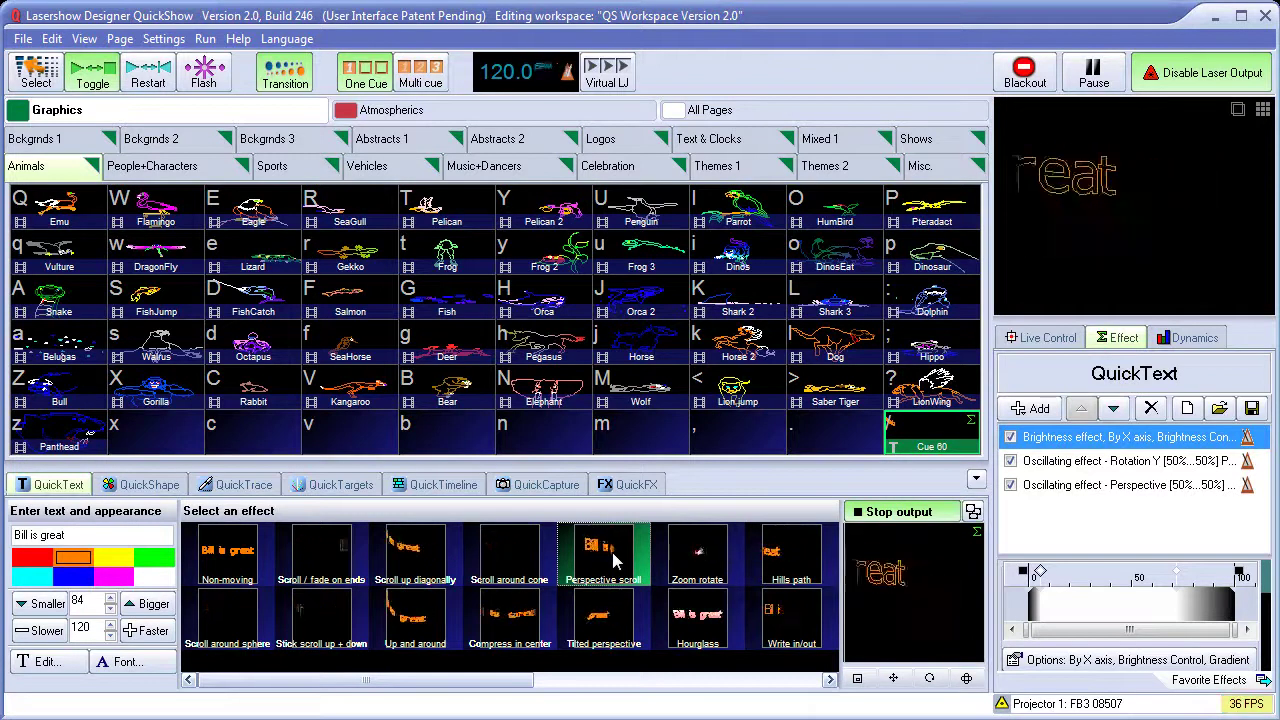
left_click(233, 562)
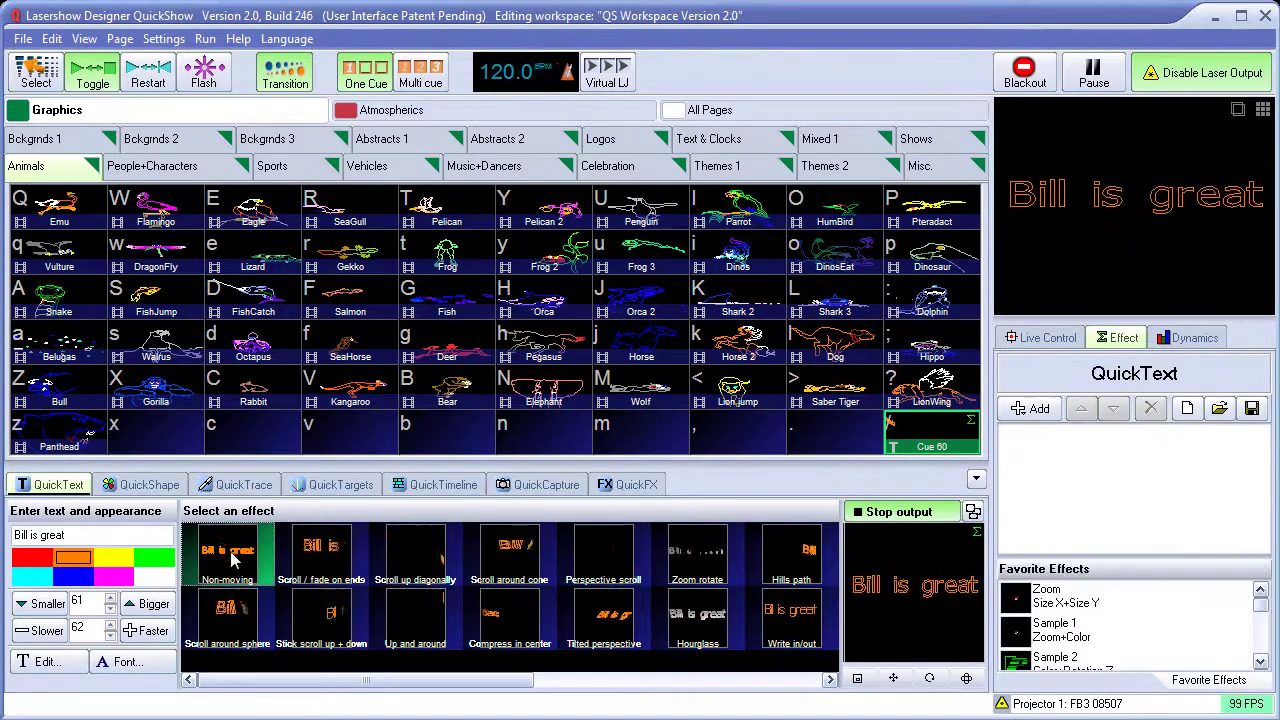
left_click(237, 622)
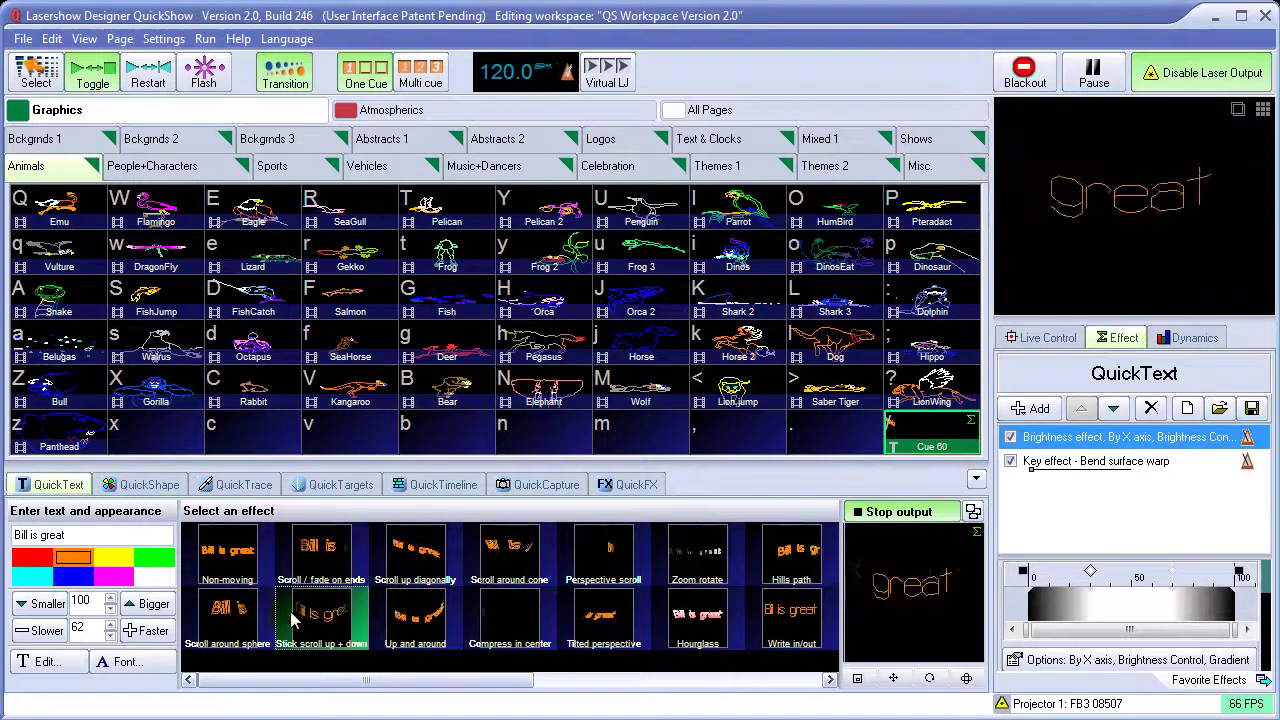
left_click(604, 562)
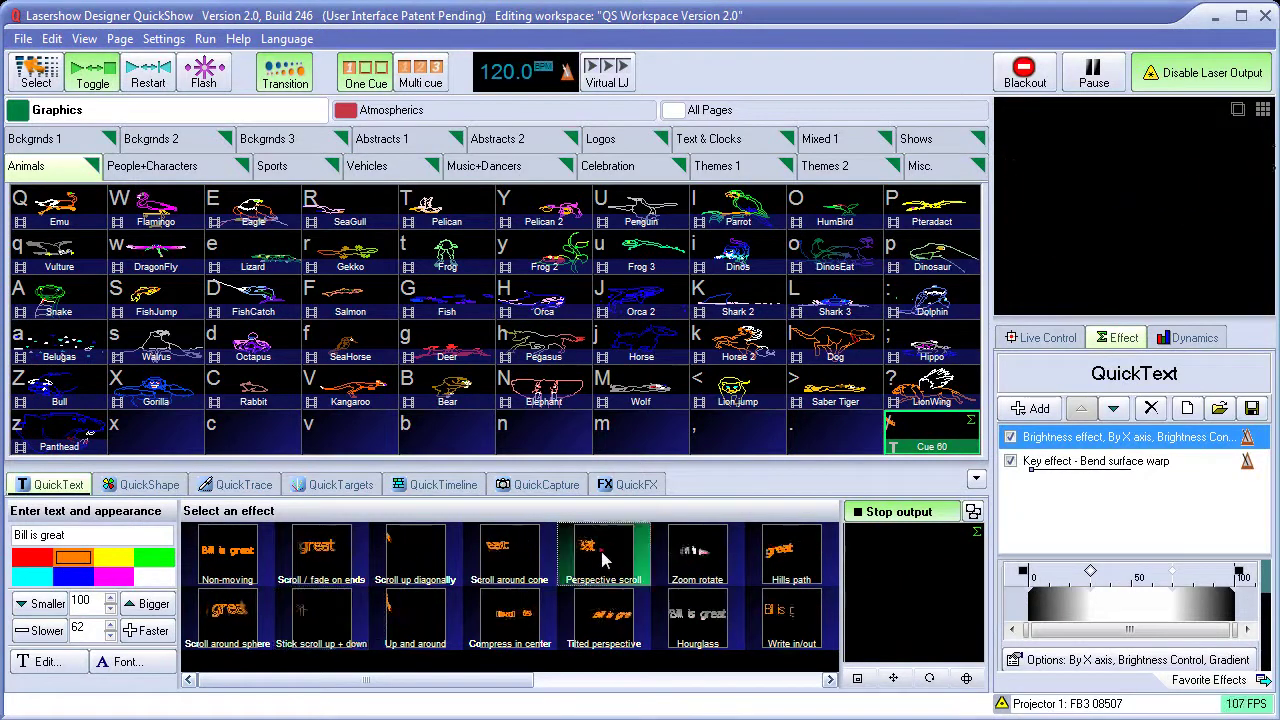
Step: Apply the Ocean effect and import the TrueType font Rockwell in Regular style for the text
left_click(735, 680)
left_click(690, 558)
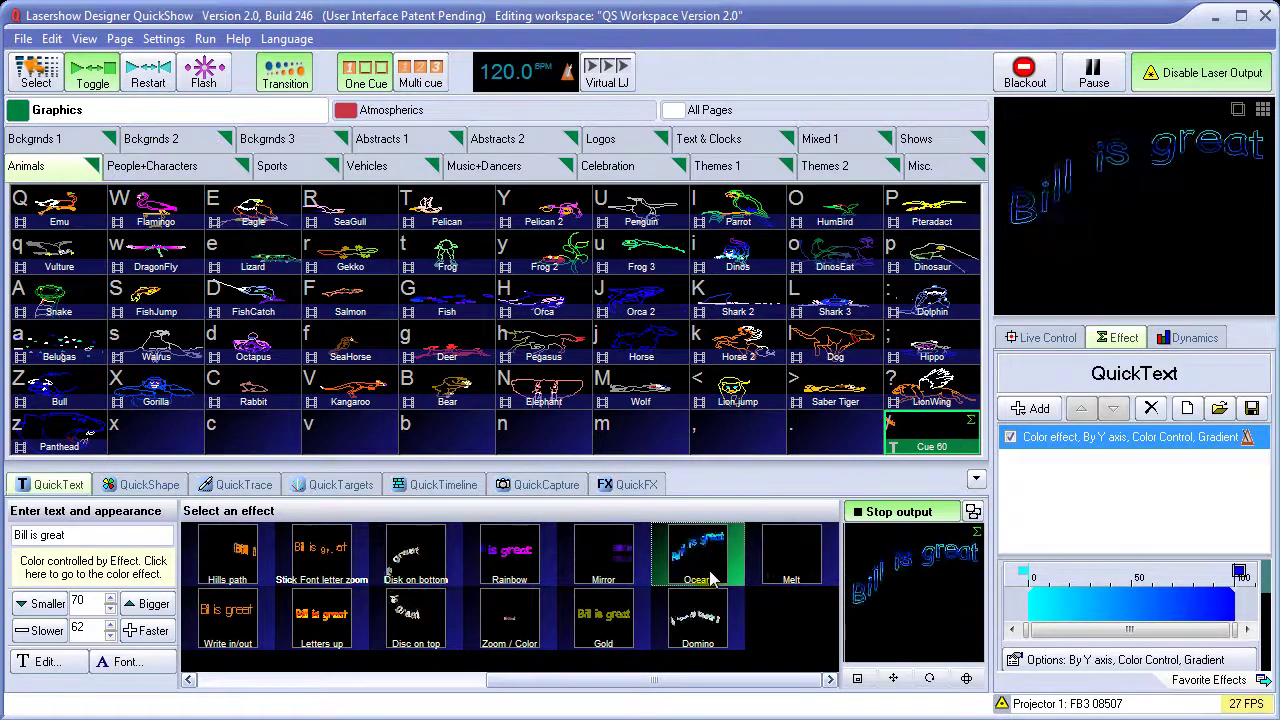
left_click(132, 668)
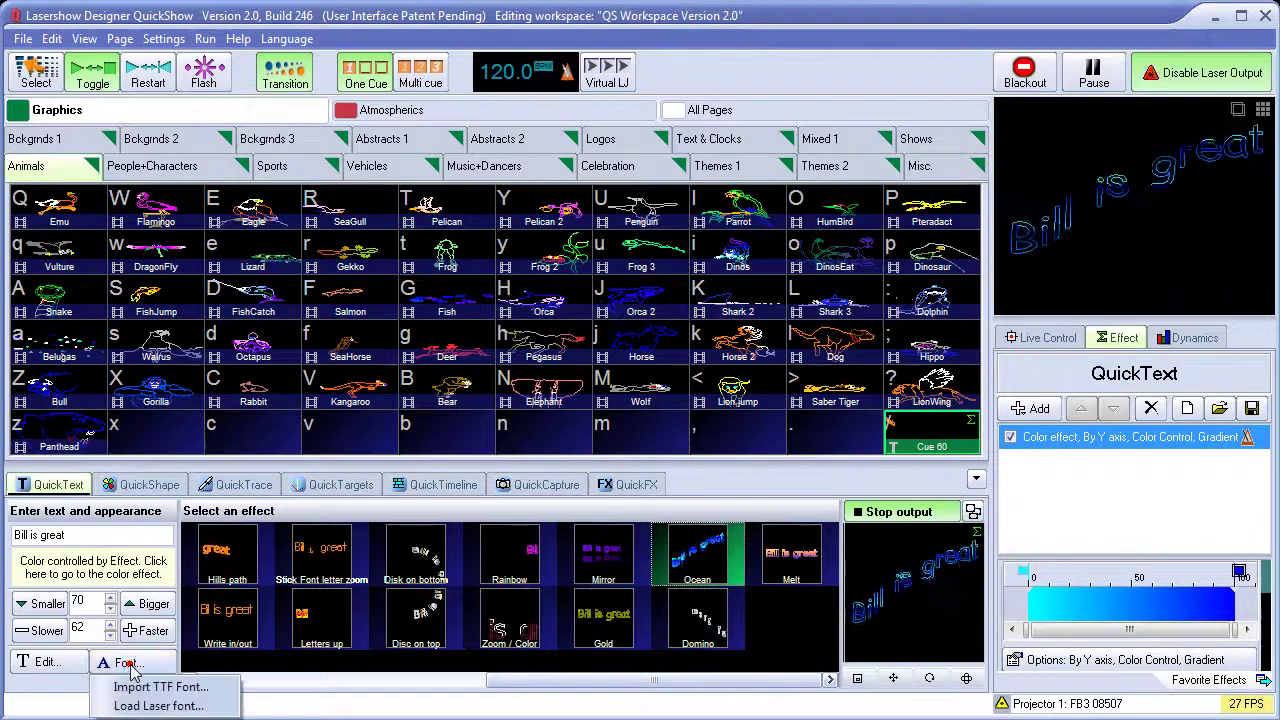
left_click(175, 690)
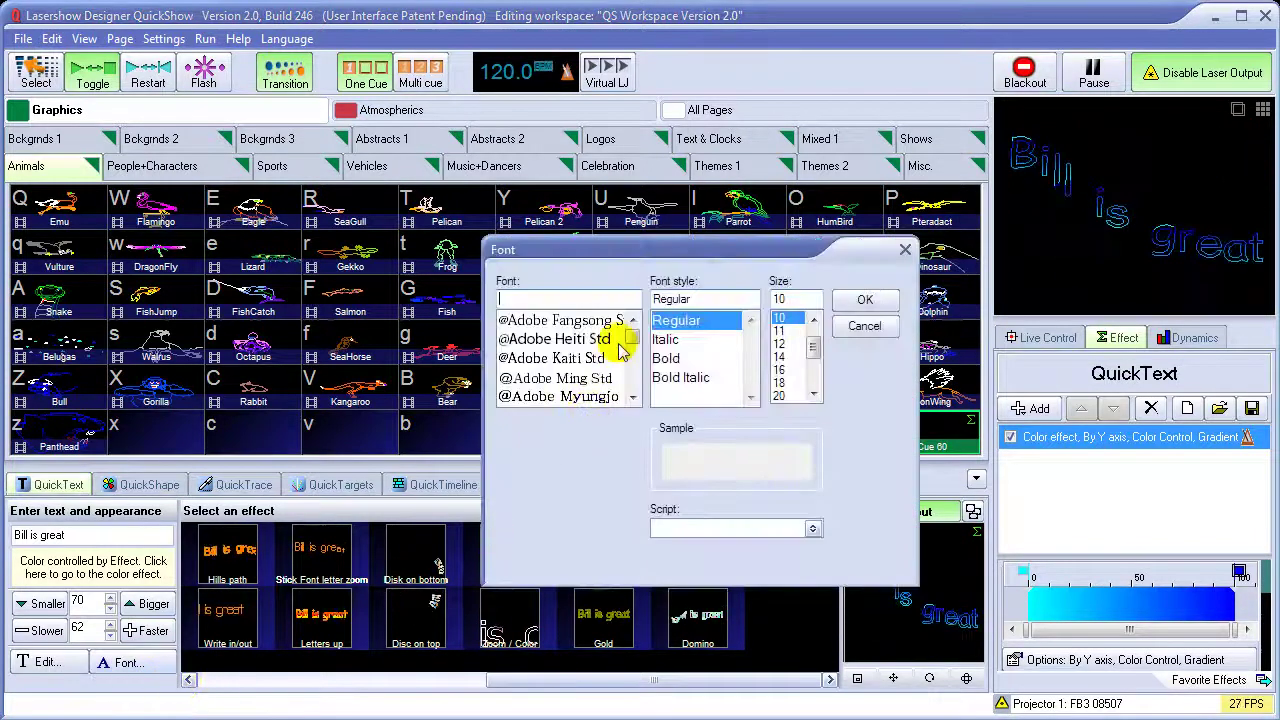
left_click_drag(633, 340, 633, 372)
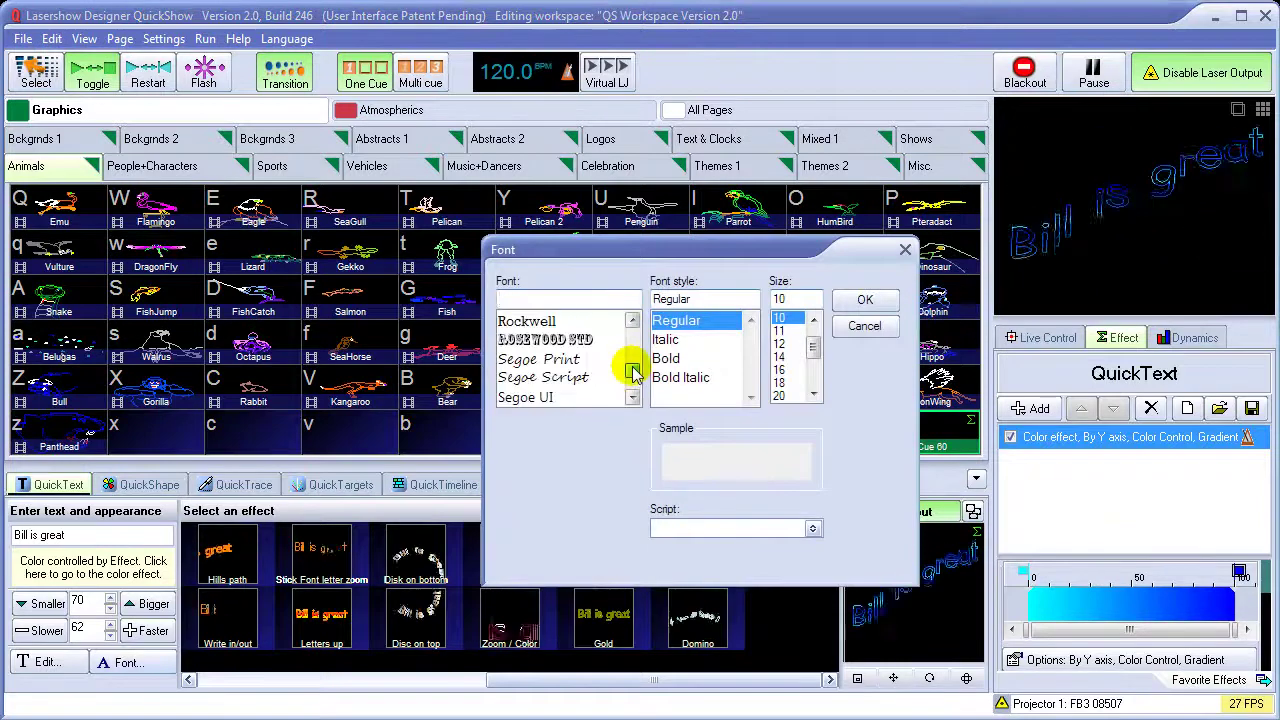
left_click(560, 320)
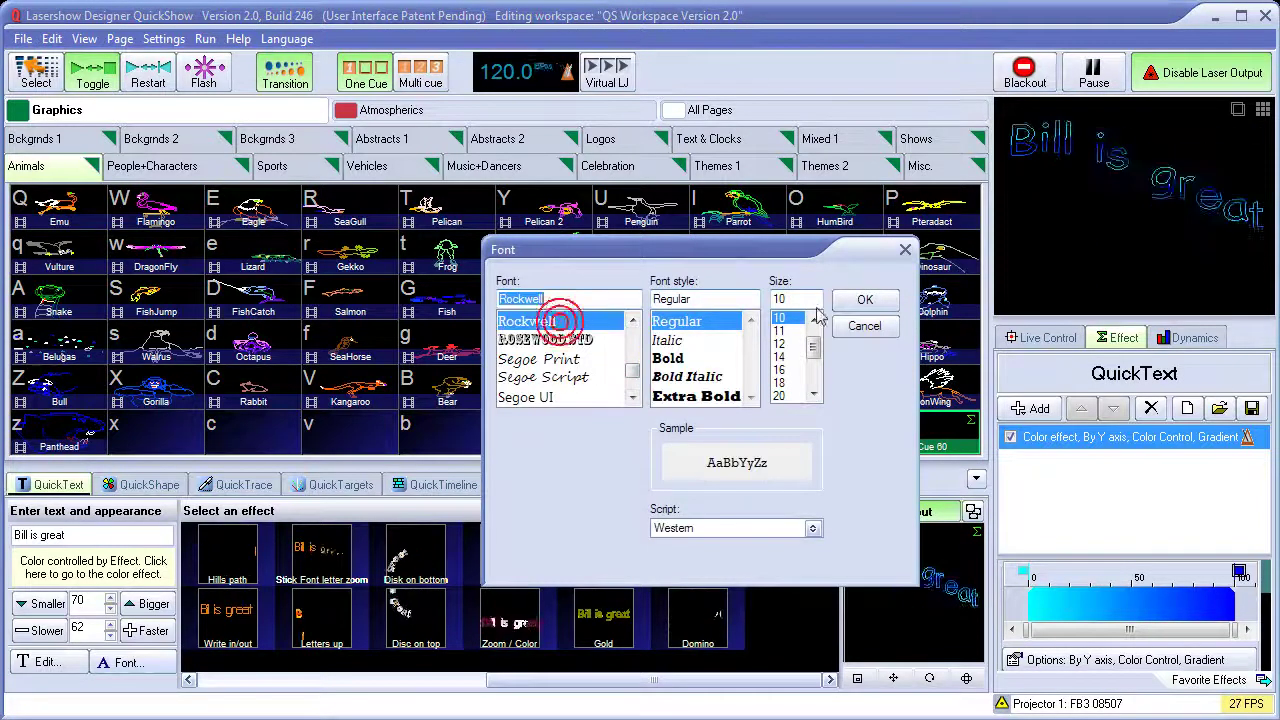
left_click(865, 302)
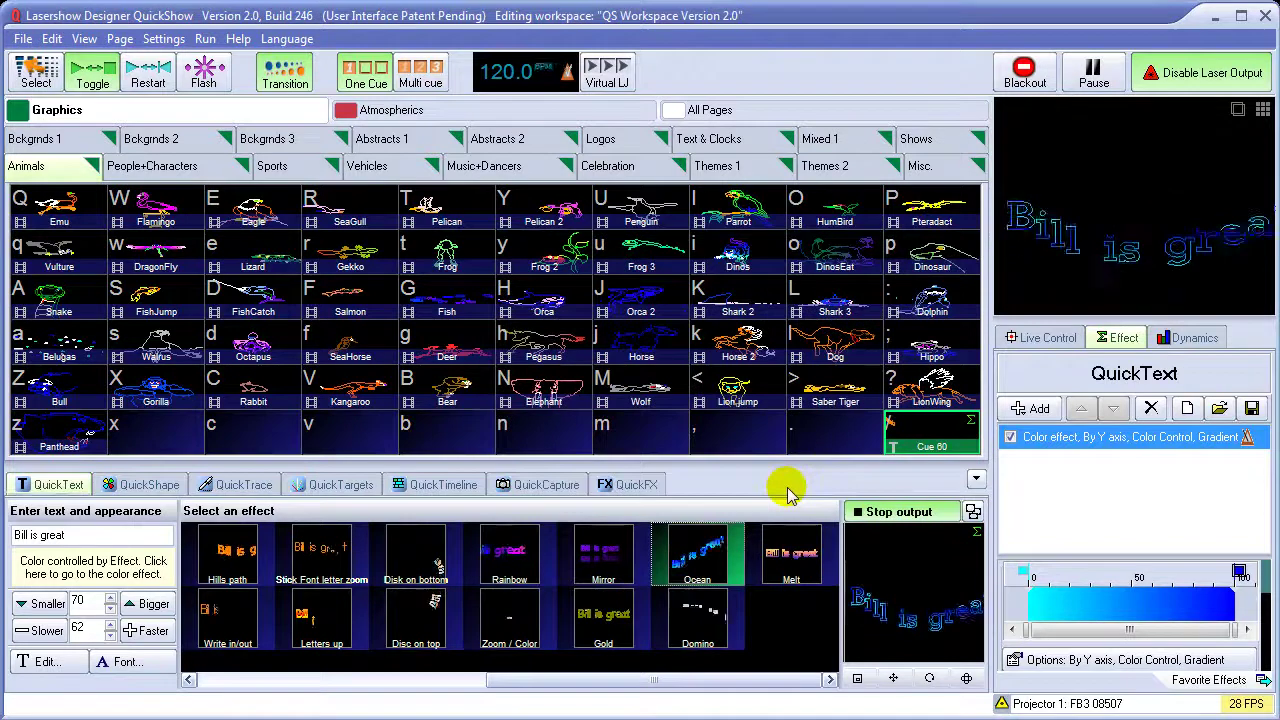
Step: Load the laser font STICK.LDF for the Ocean text and adjust the text size to 90
left_click(128, 662)
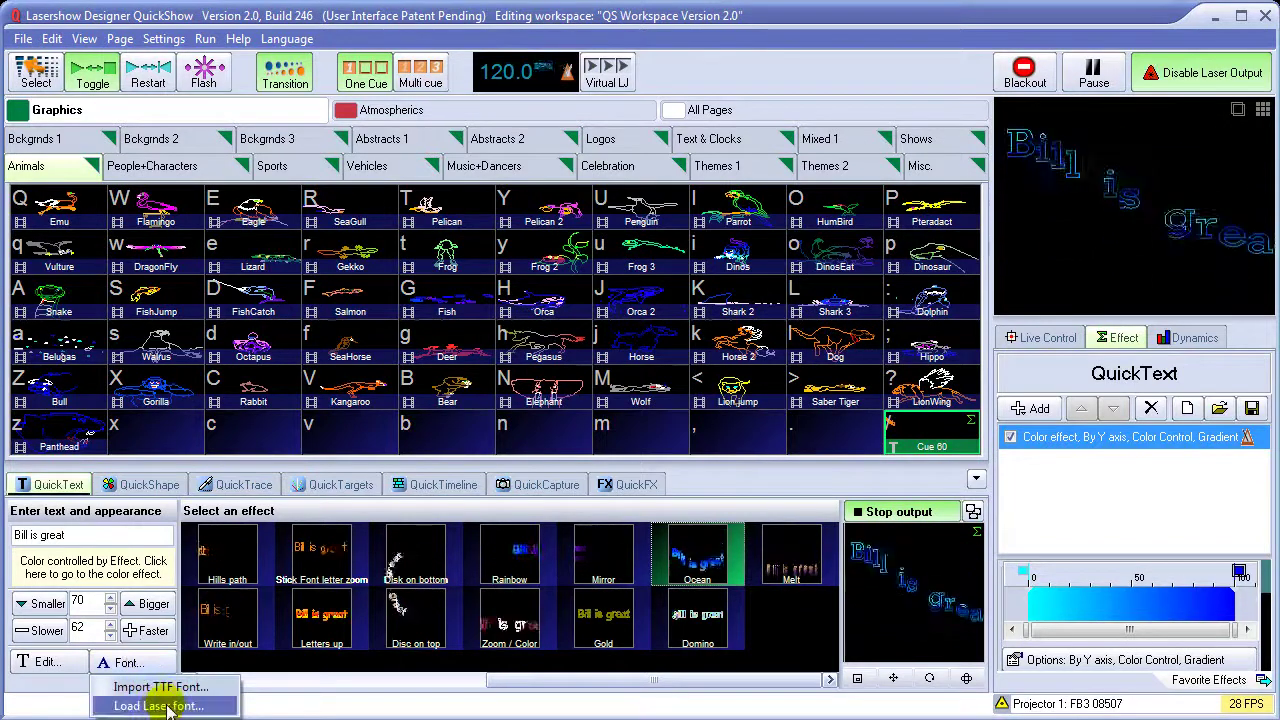
left_click(160, 706)
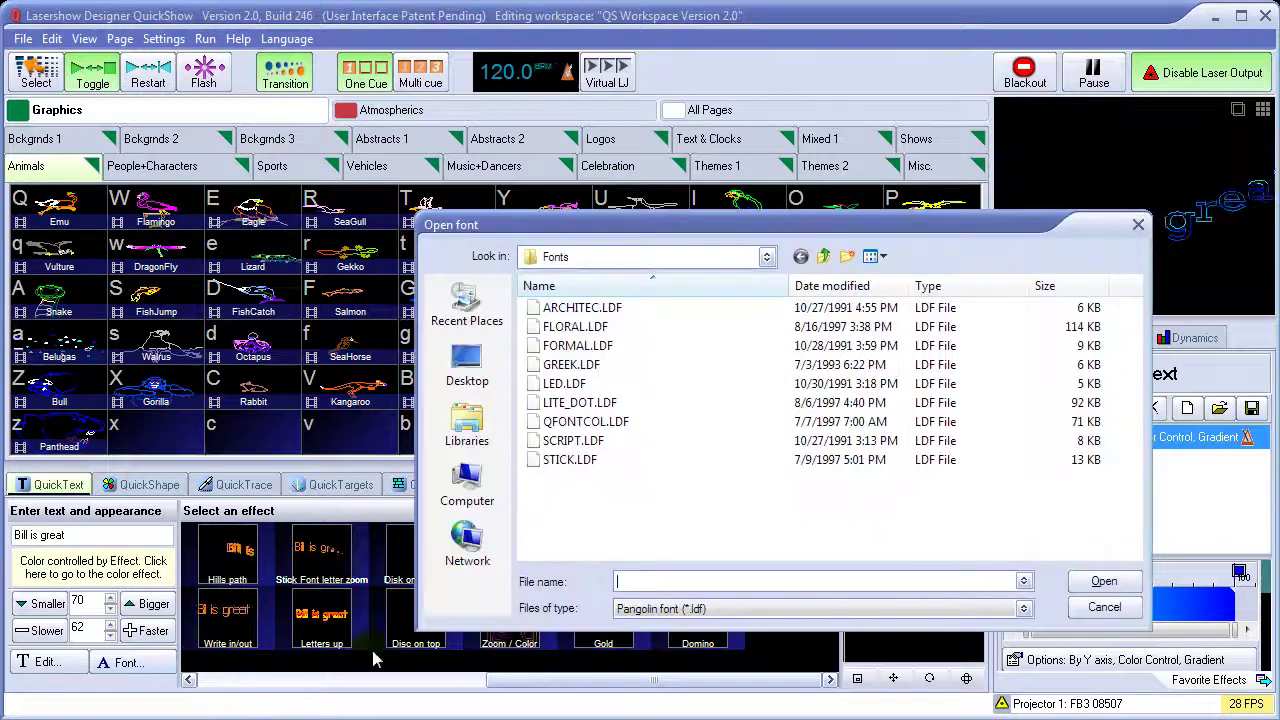
left_click(570, 462)
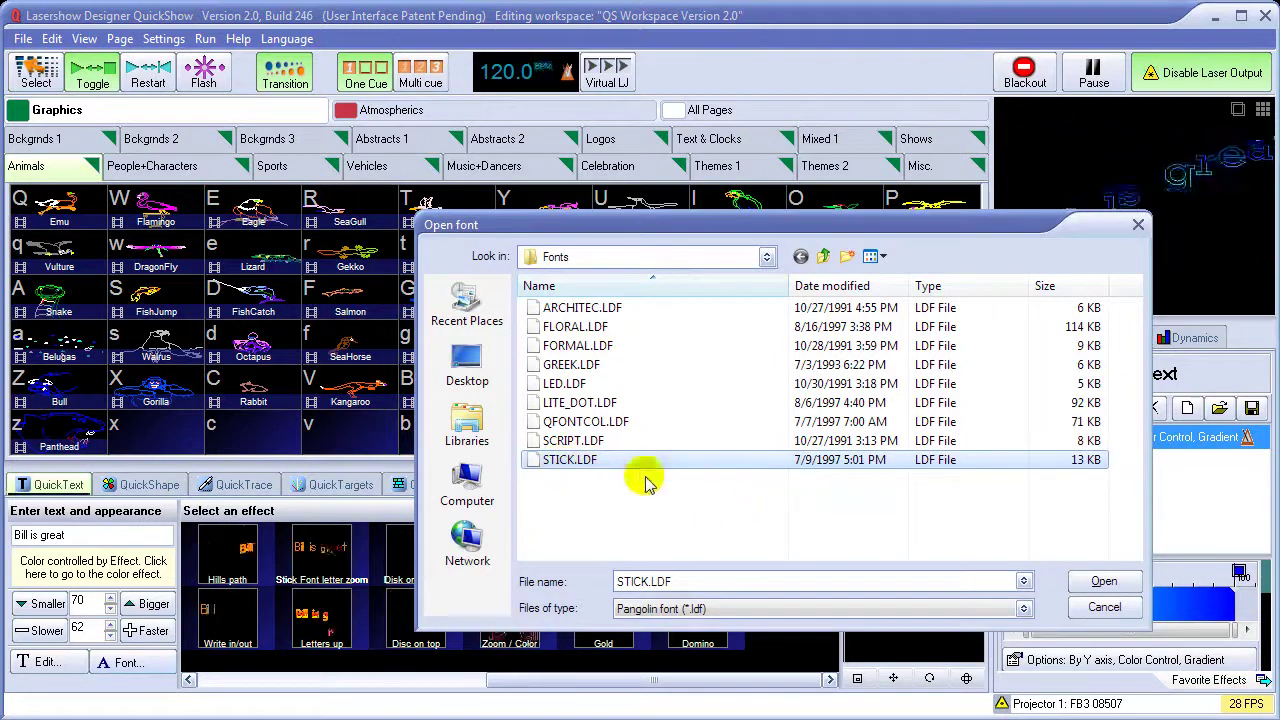
left_click(1103, 583)
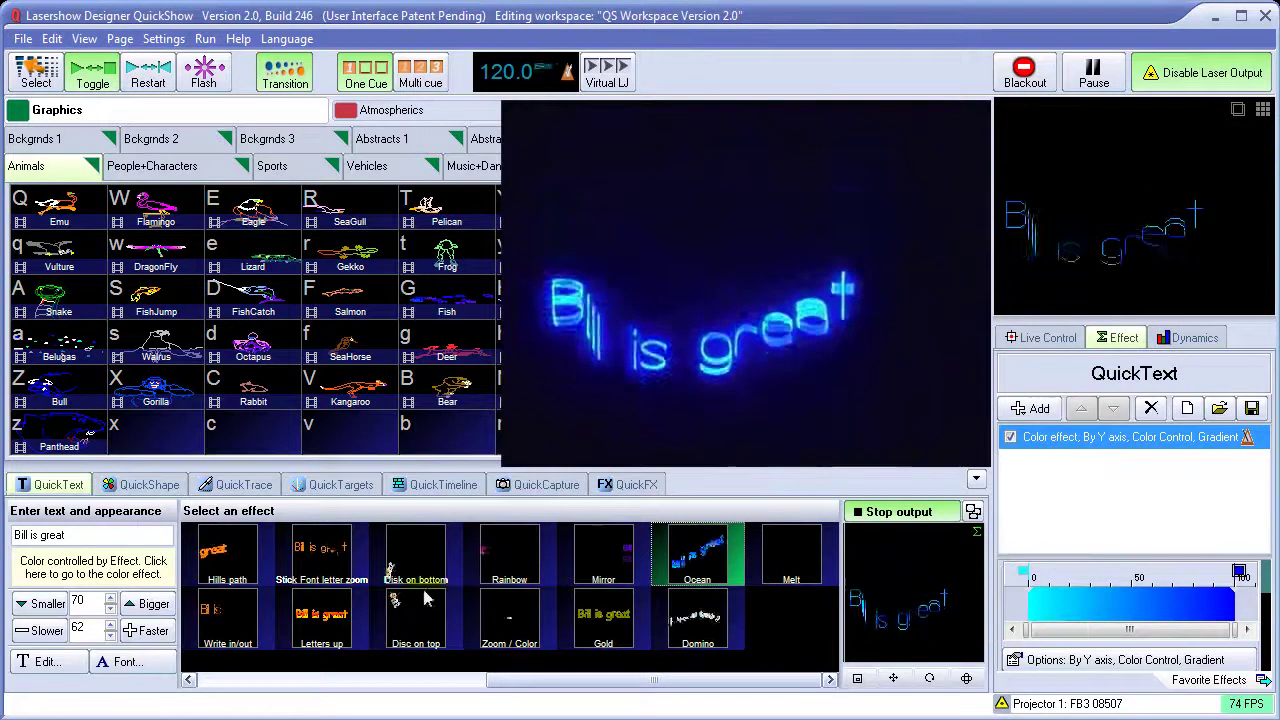
left_click(150, 606)
left_click(45, 604)
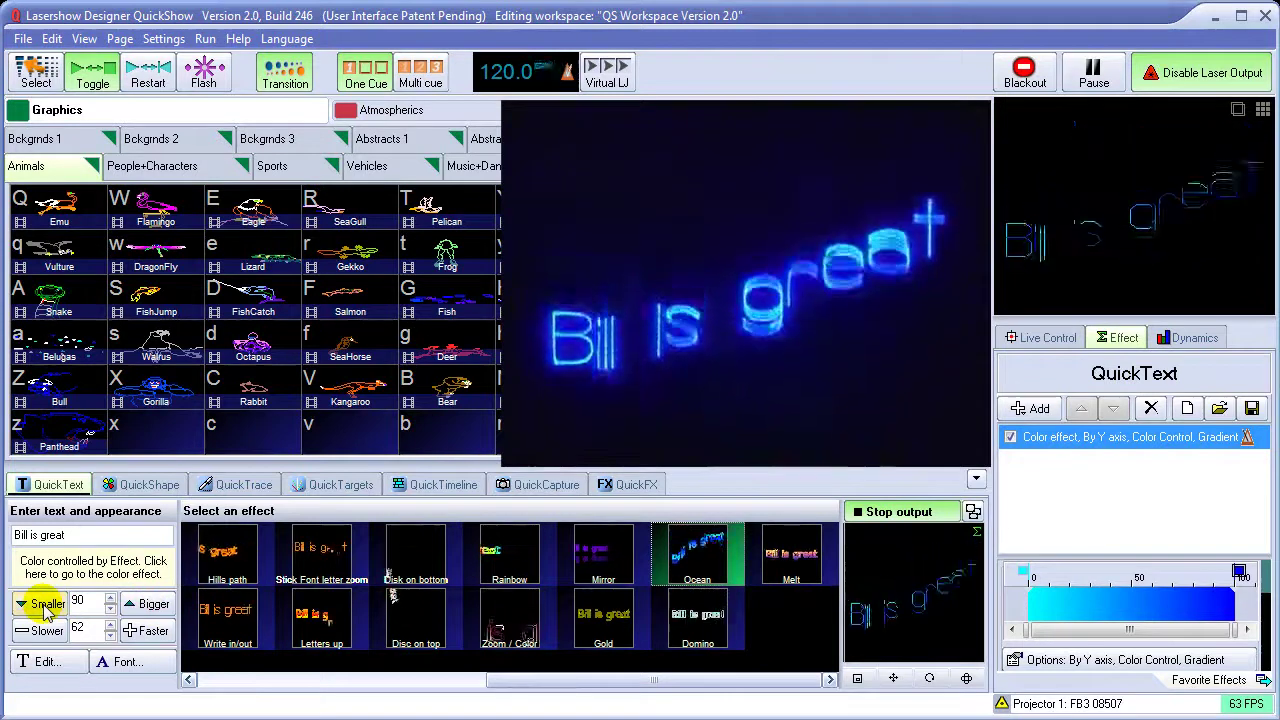
Step: Apply the Letters up effect and load the laser font ARCHITEC.LDF for the text
left_click(320, 628)
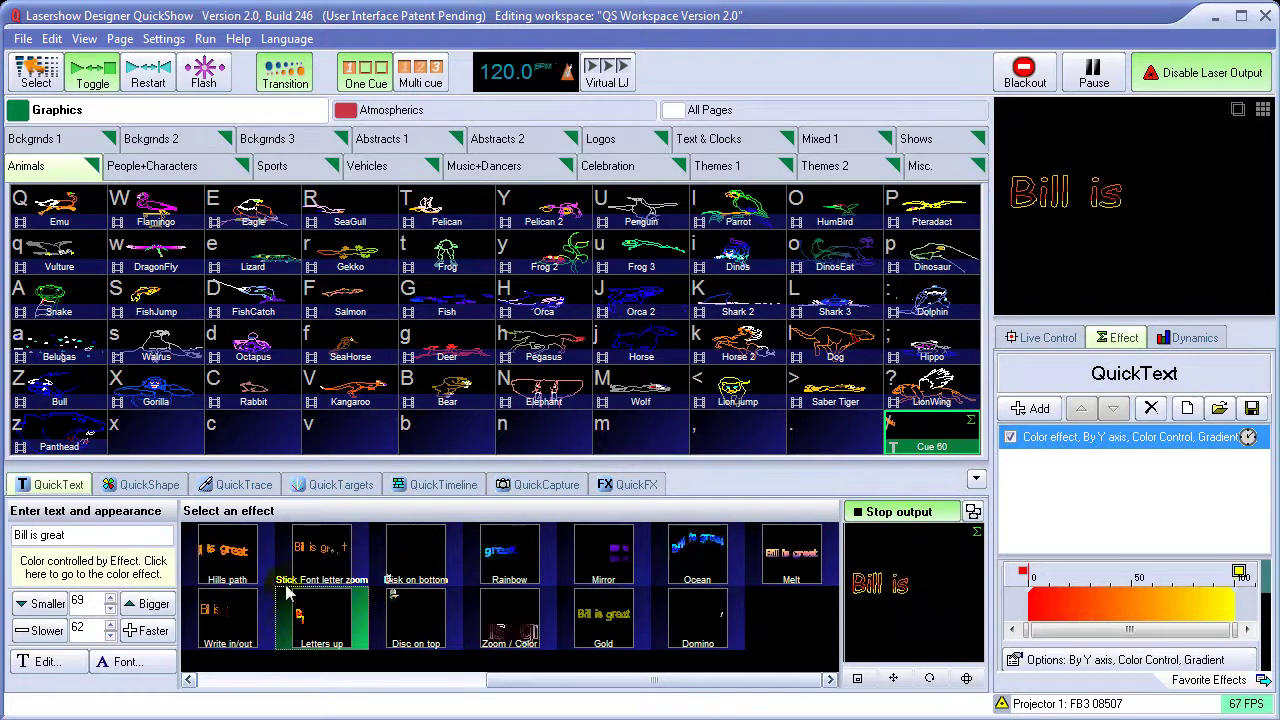
left_click(130, 663)
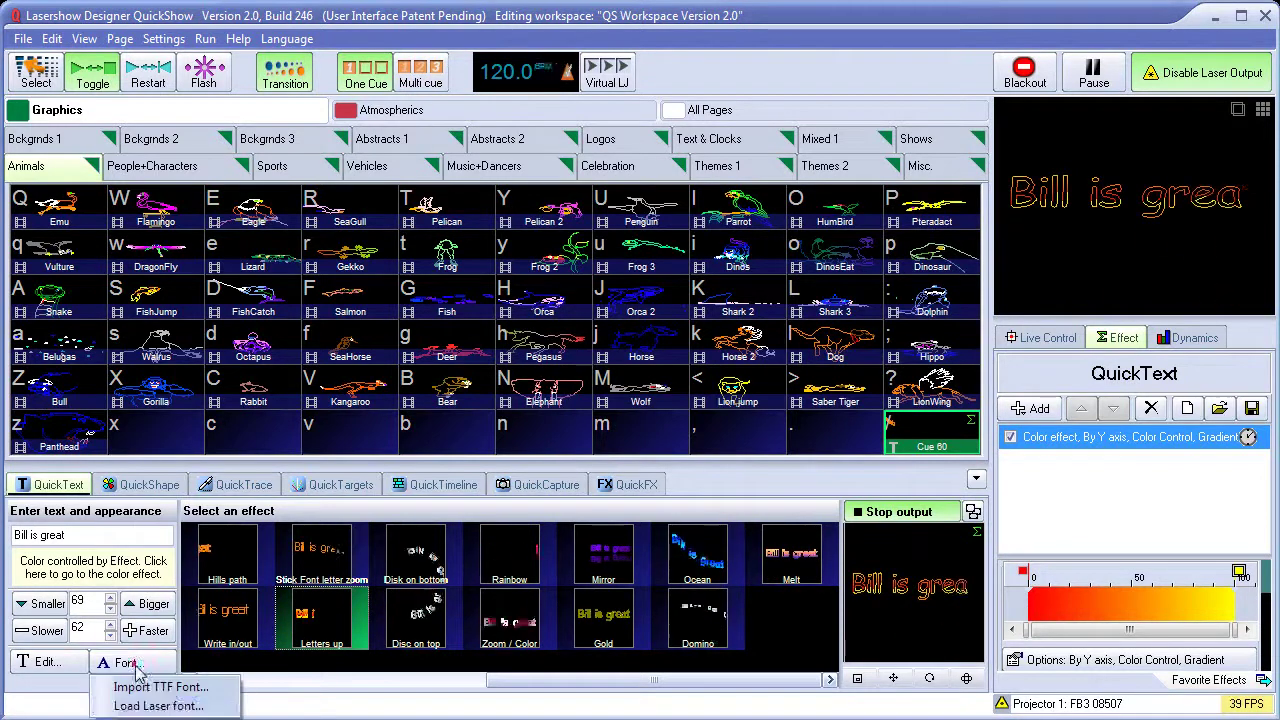
left_click(155, 706)
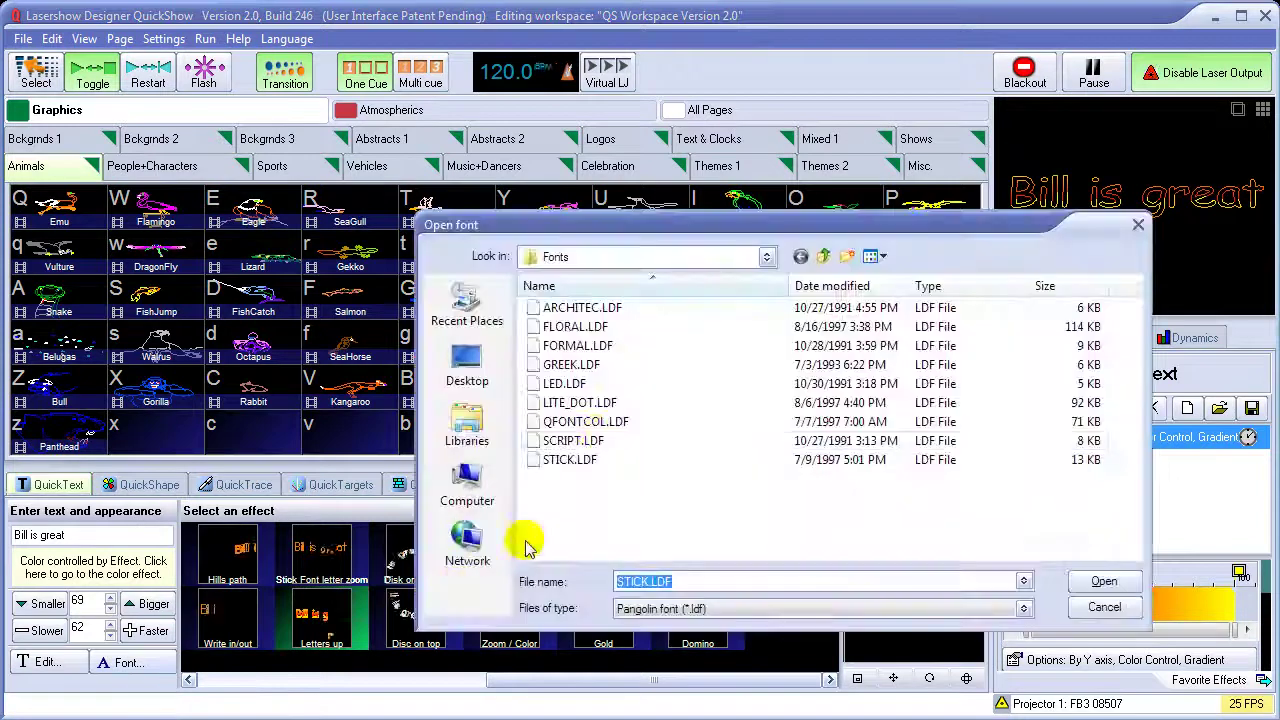
left_click(590, 310)
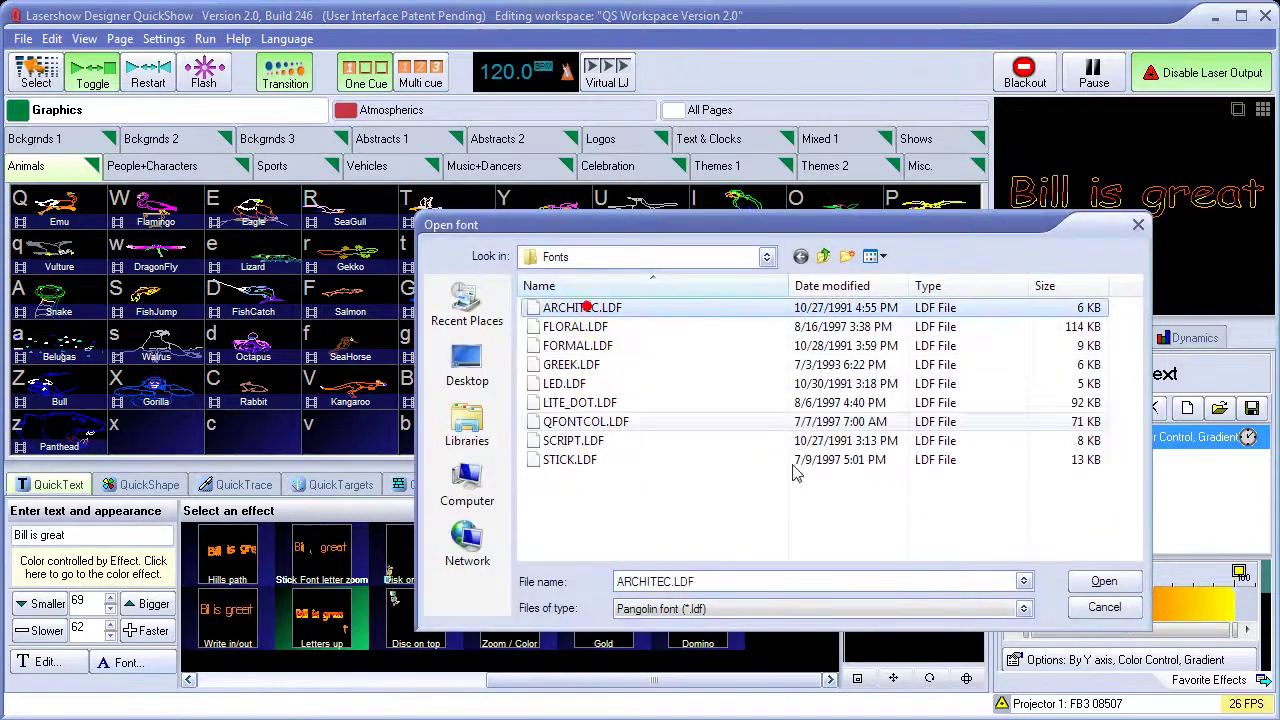
left_click(1104, 581)
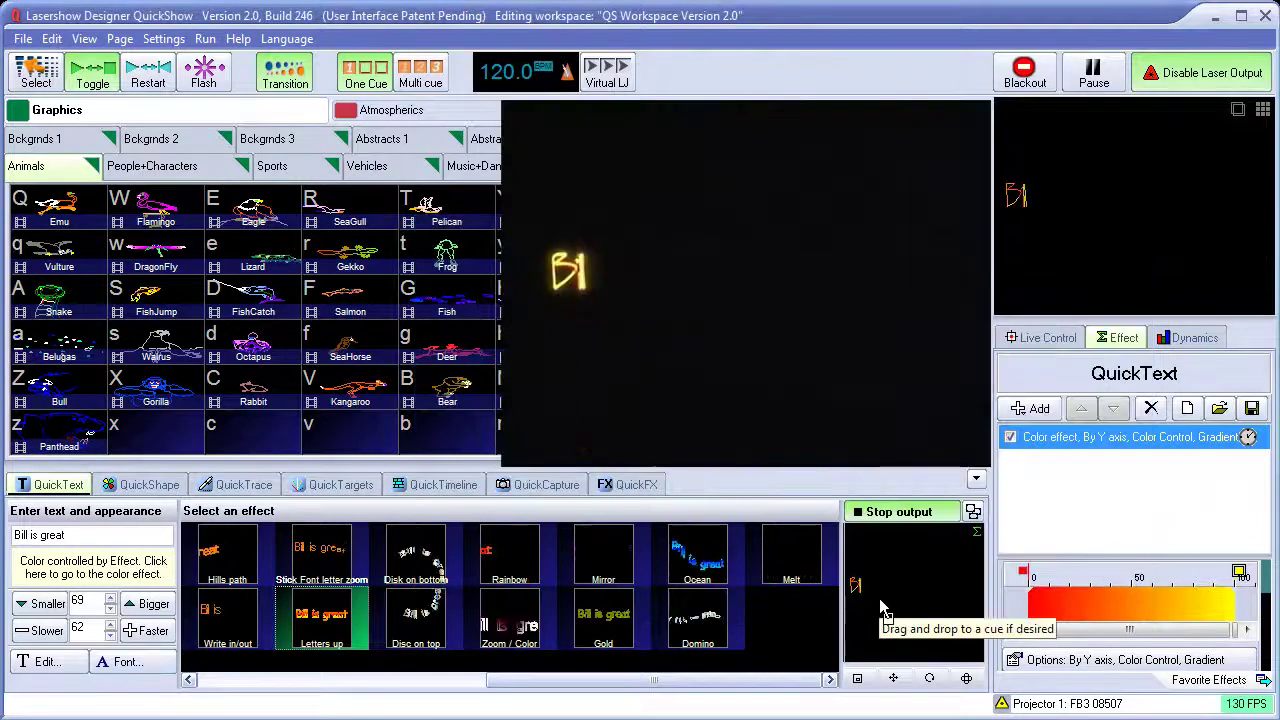
Step: Enlarge the projected Letters up text to size 159
left_click(150, 604)
left_click(152, 605)
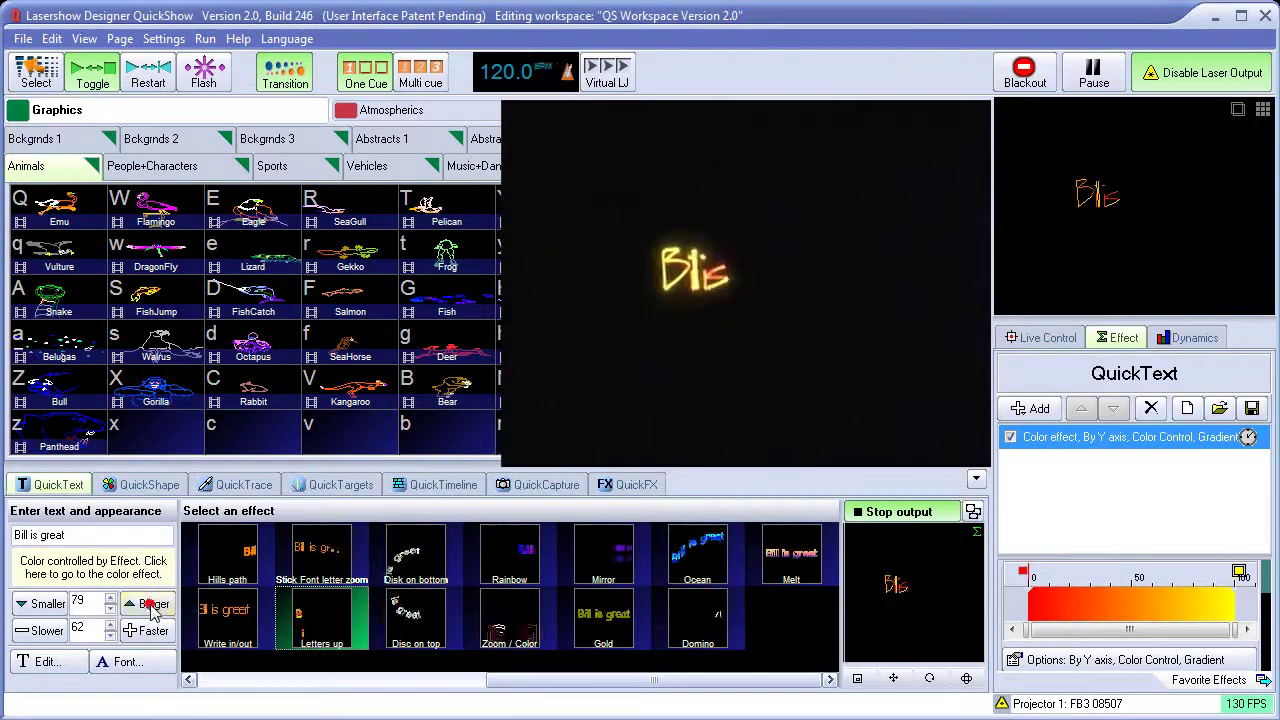
left_click(152, 605)
left_click(152, 605)
left_click(152, 605)
left_click(152, 605)
left_click(152, 605)
left_click(152, 605)
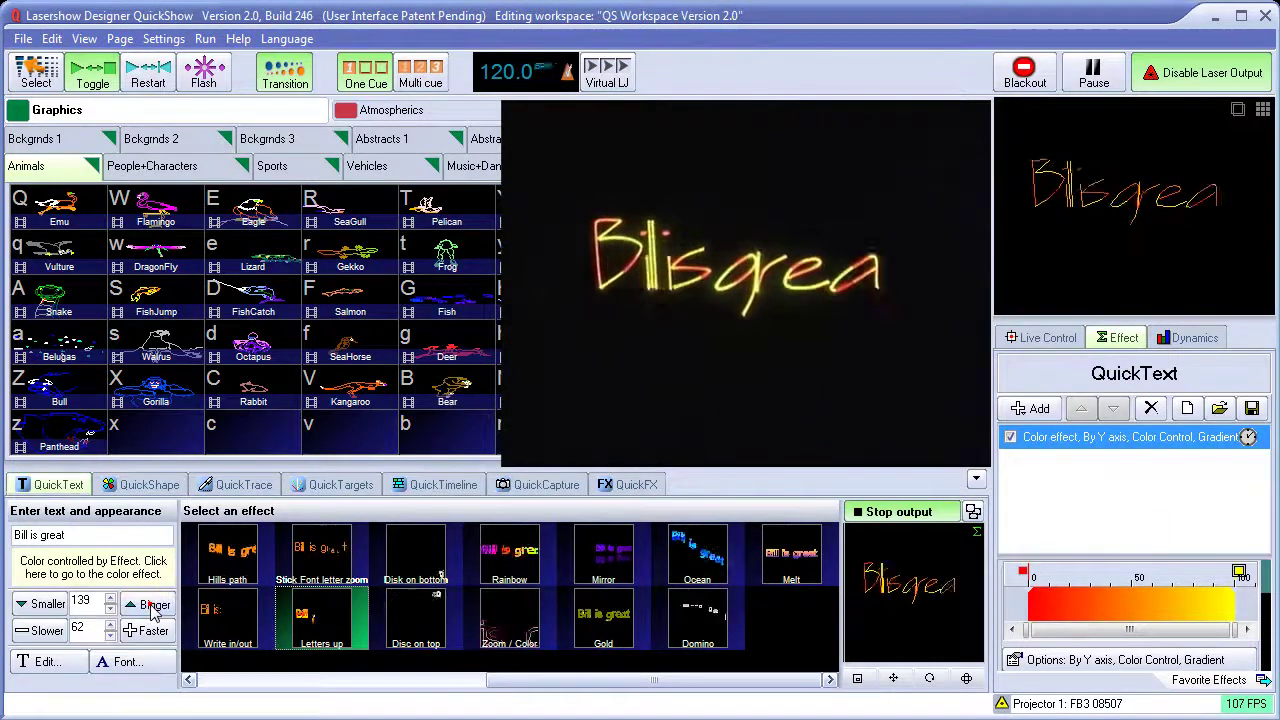
left_click(152, 605)
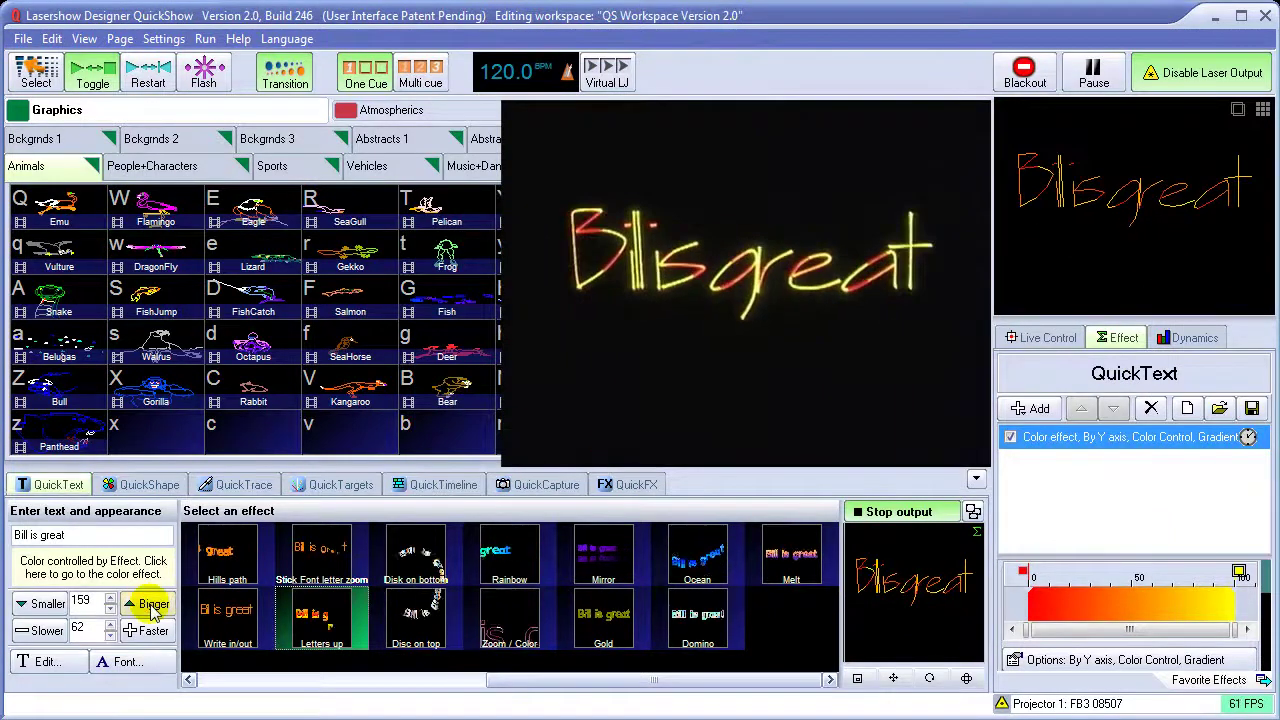
Step: Try the Scroll / fade on ends, Scroll up diagonally, Up and around, Scroll around cone and Compress in center effects on the text
left_click(216, 681)
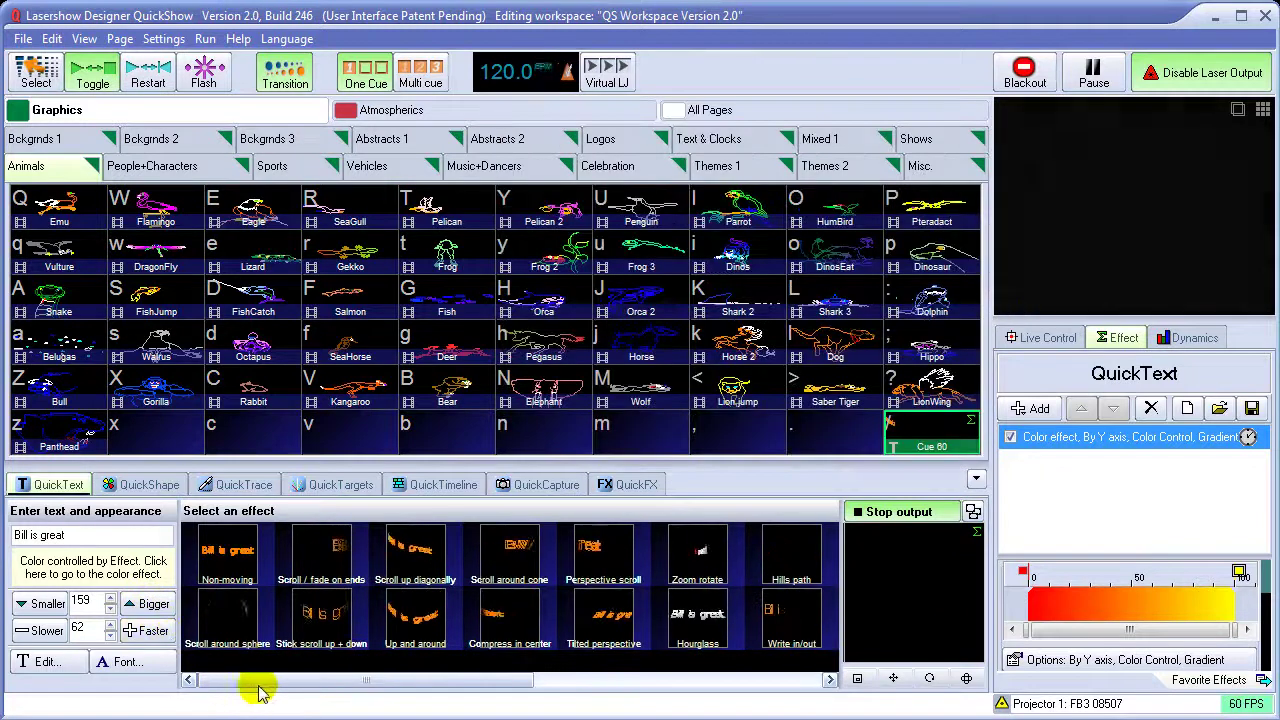
left_click(330, 555)
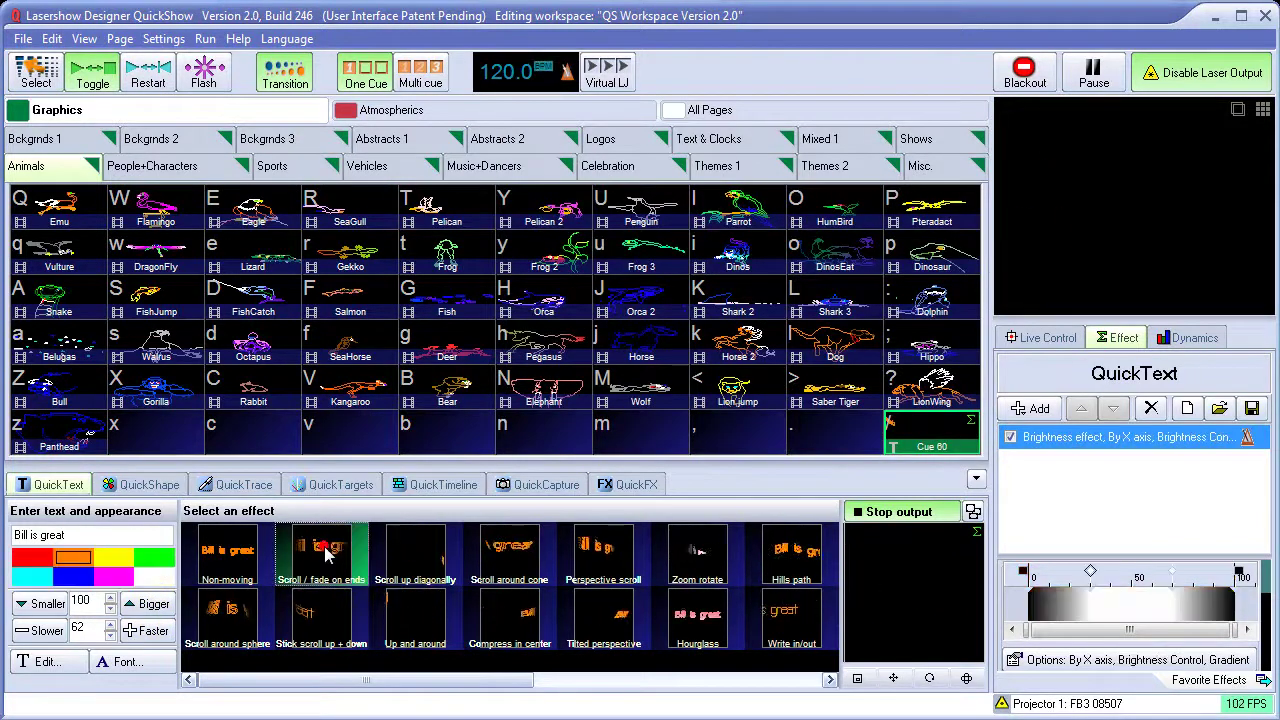
left_click(430, 558)
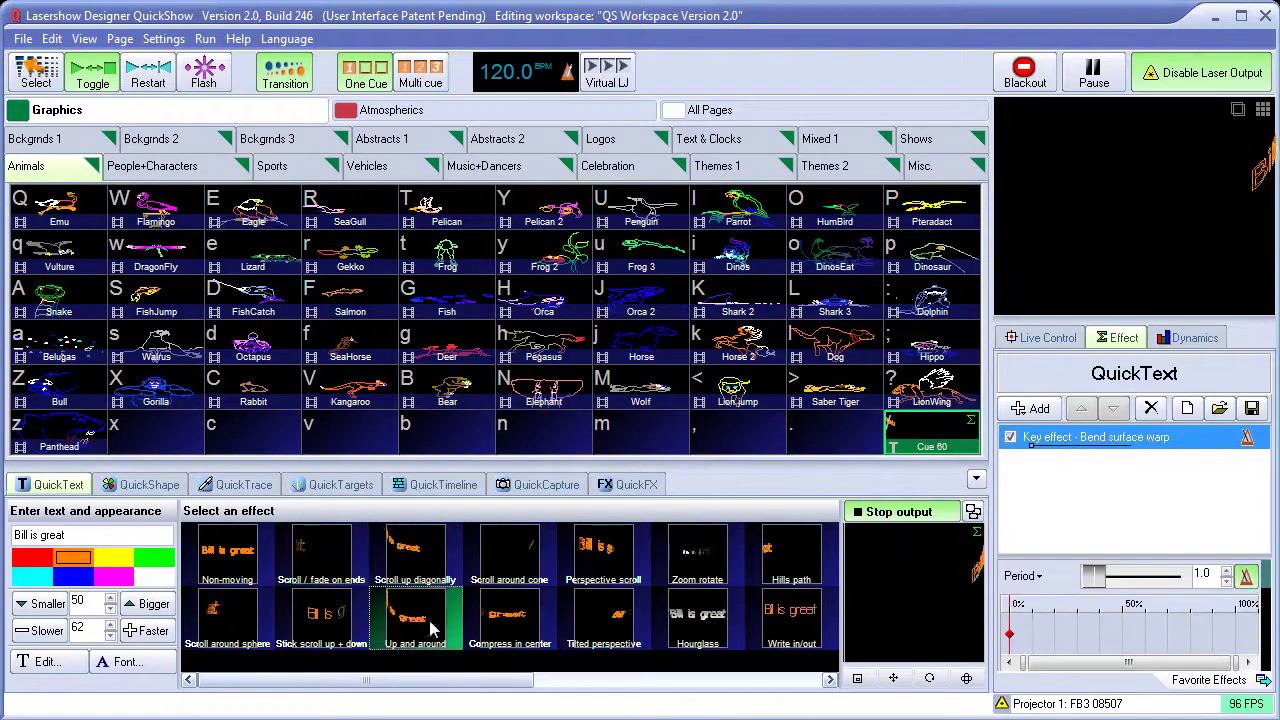
left_click(515, 552)
left_click(520, 620)
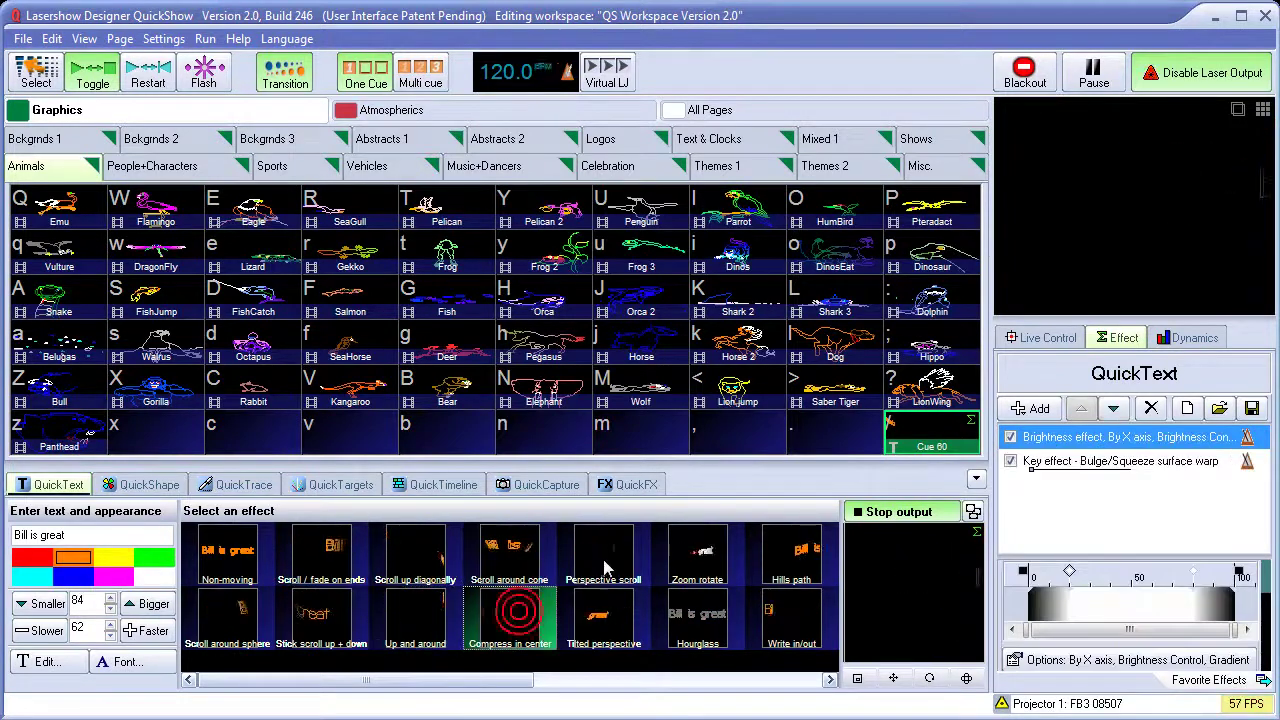
Step: Edit the Perspective scroll effect to add an oscillating Roto Z character effect, and save and show the modified effect
left_click(605, 560)
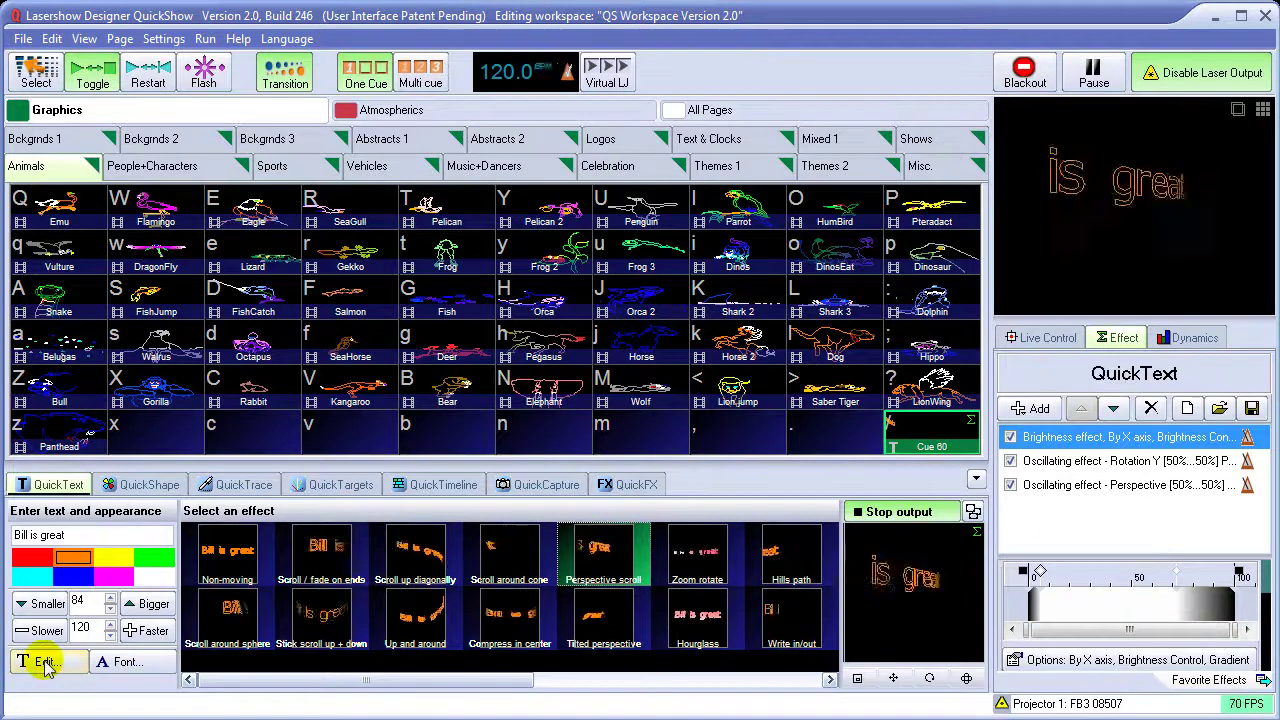
right_click(600, 546)
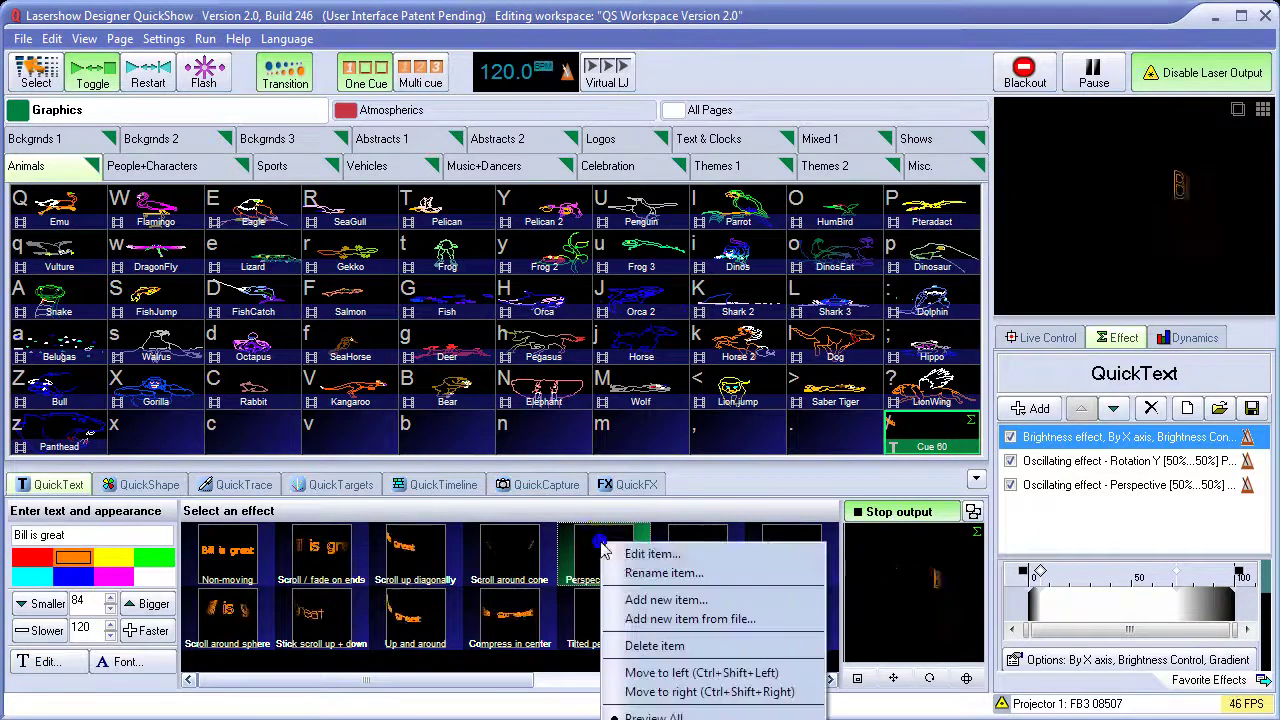
left_click(650, 555)
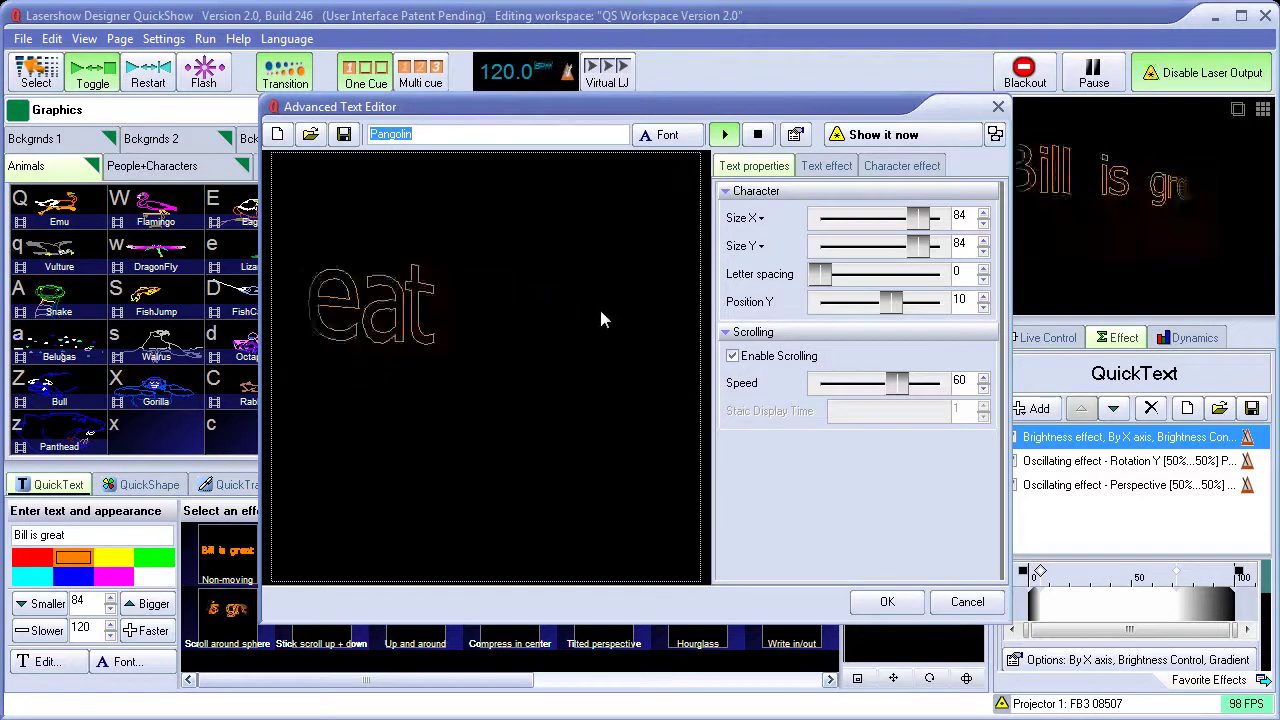
left_click(897, 168)
left_click(755, 268)
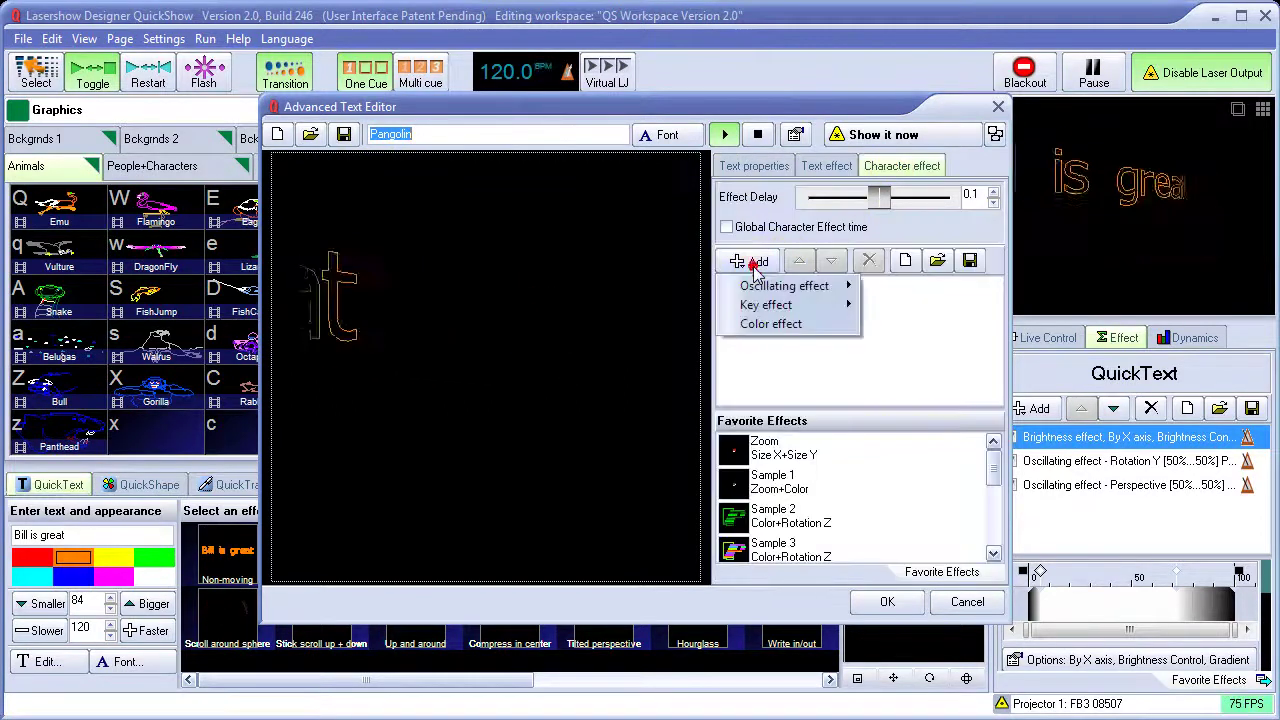
mouse_move(757, 286)
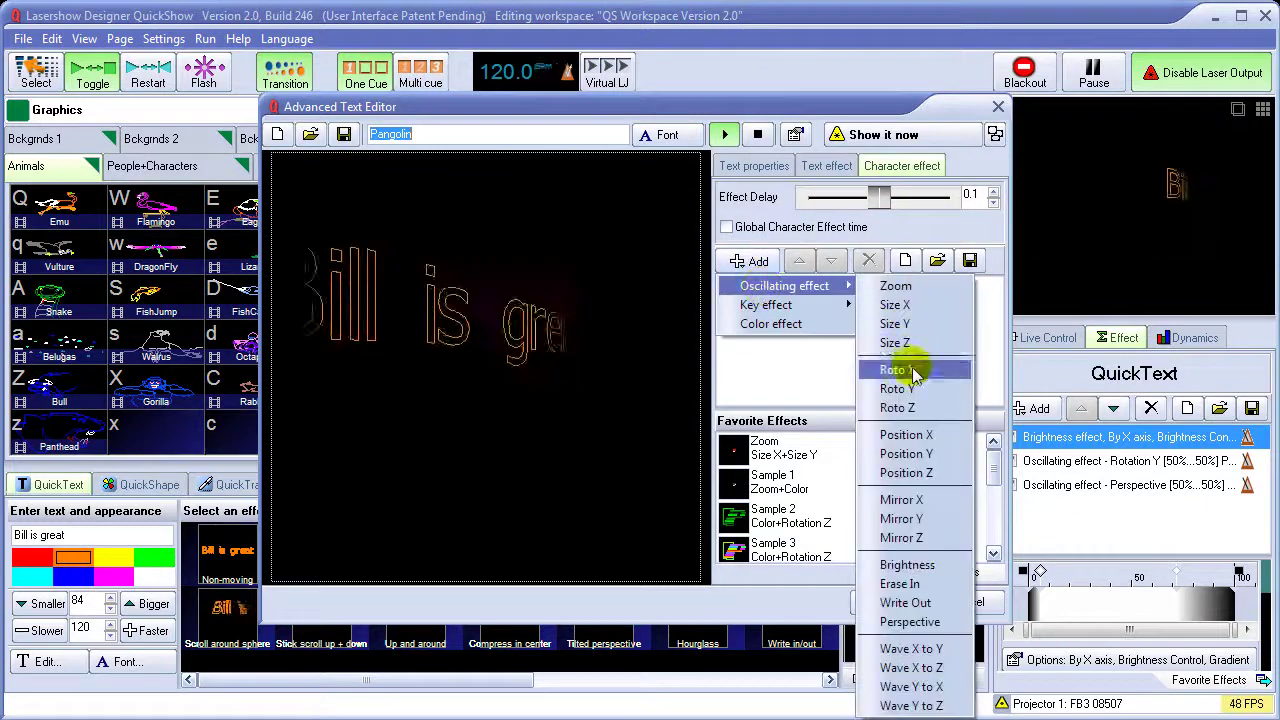
left_click(916, 407)
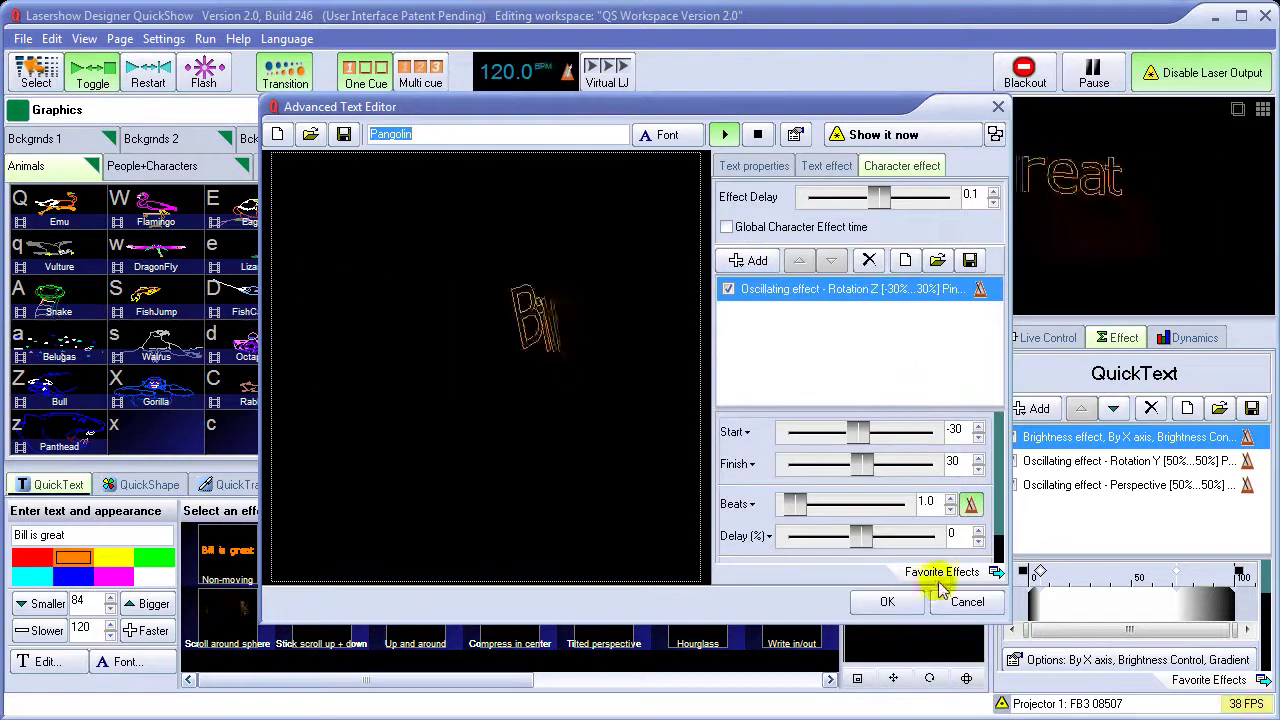
left_click(888, 603)
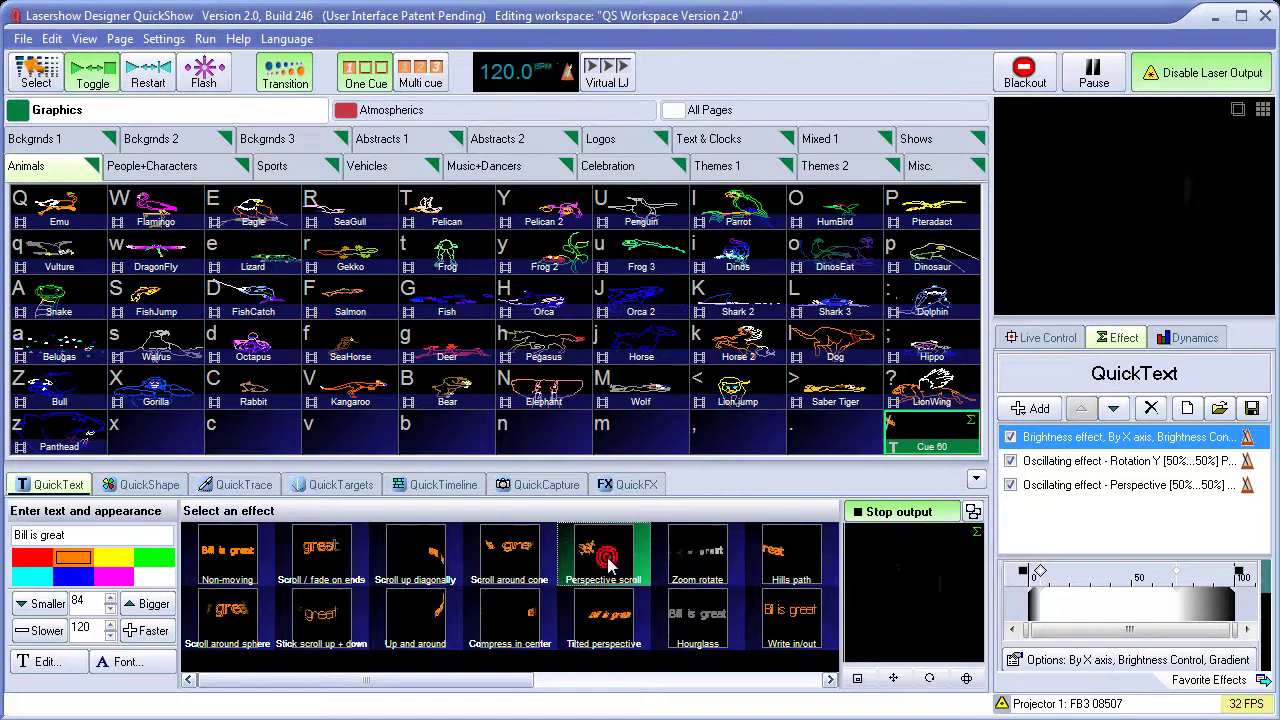
mouse_move(610, 566)
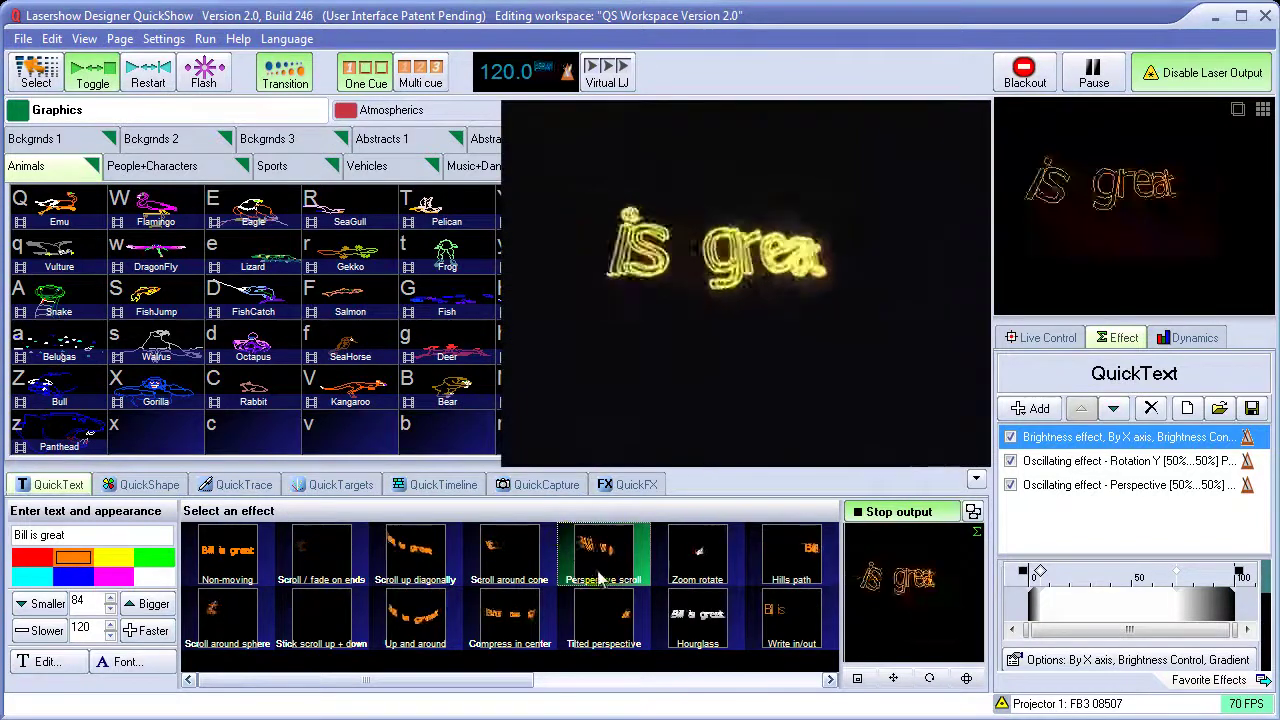
Step: Apply the Non-moving effect to the text and start a new effect item from it
left_click(783, 682)
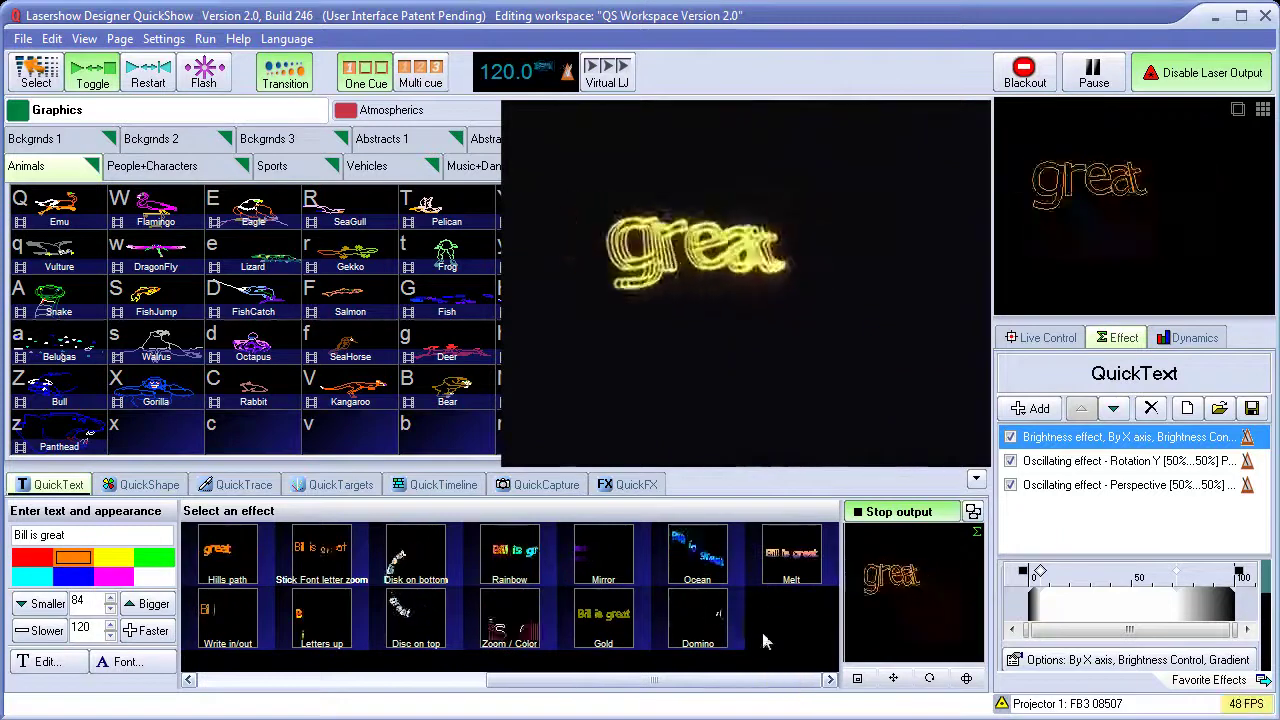
left_click_drag(674, 682, 592, 684)
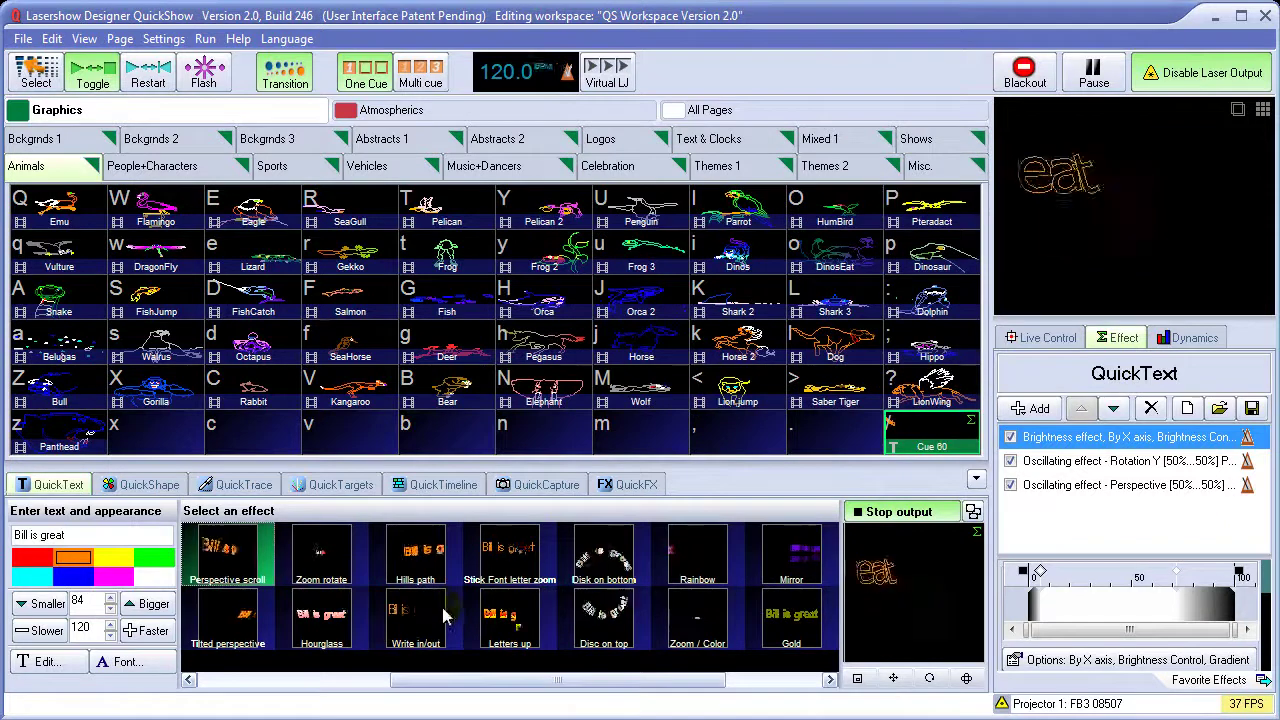
left_click_drag(509, 680, 299, 680)
left_click(235, 565)
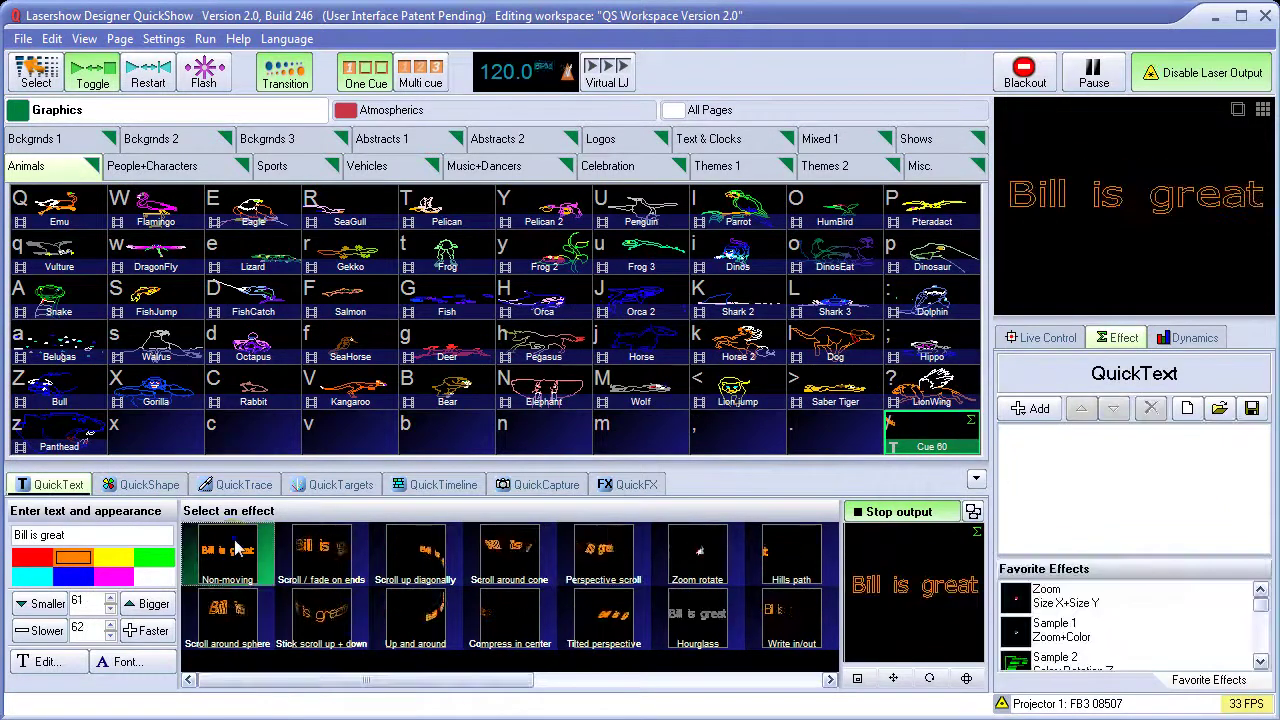
right_click(237, 547)
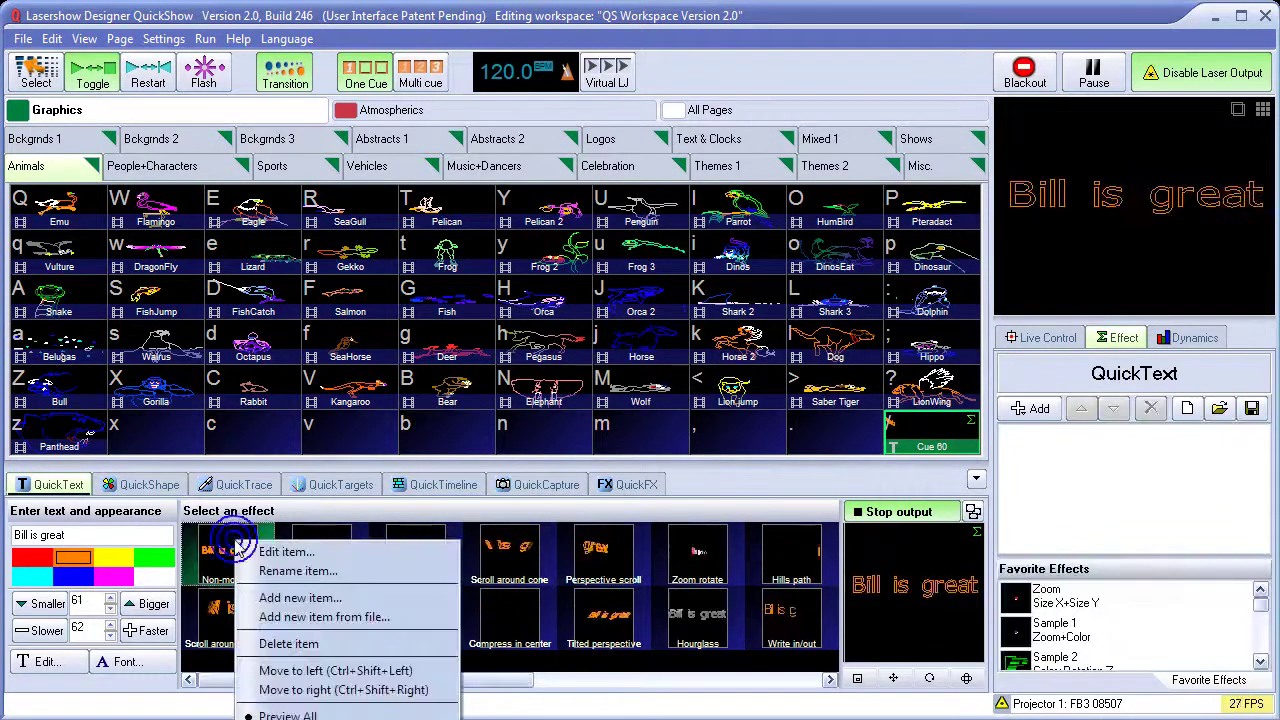
left_click(335, 599)
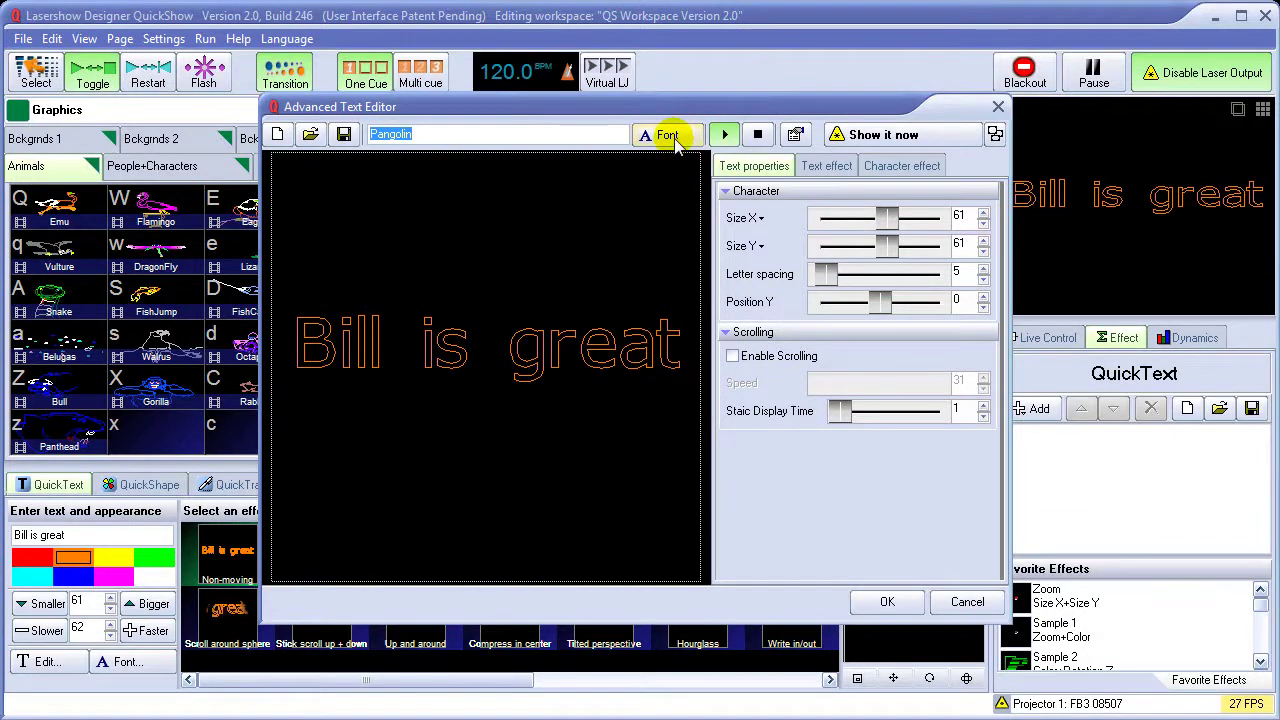
Step: Add a Color effect as the new item's text effect and an oscillating Zoom as its character effect
left_click(829, 167)
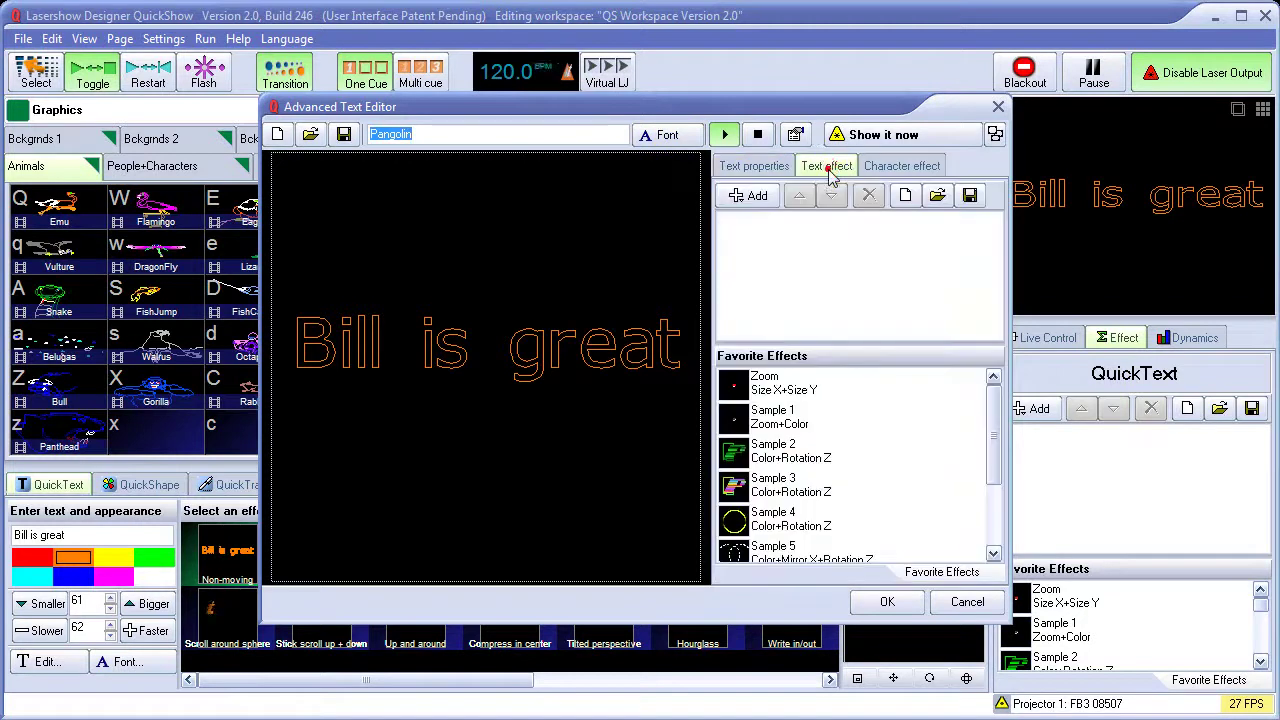
left_click(752, 195)
left_click(780, 257)
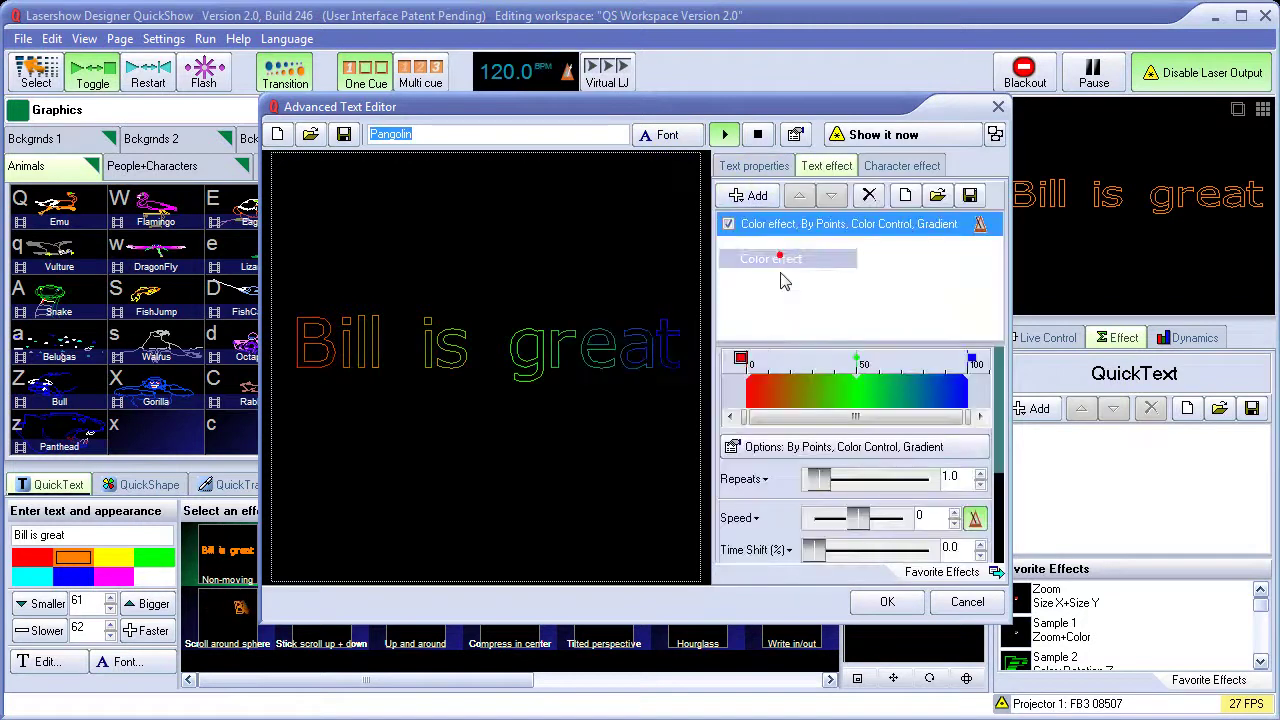
left_click(905, 167)
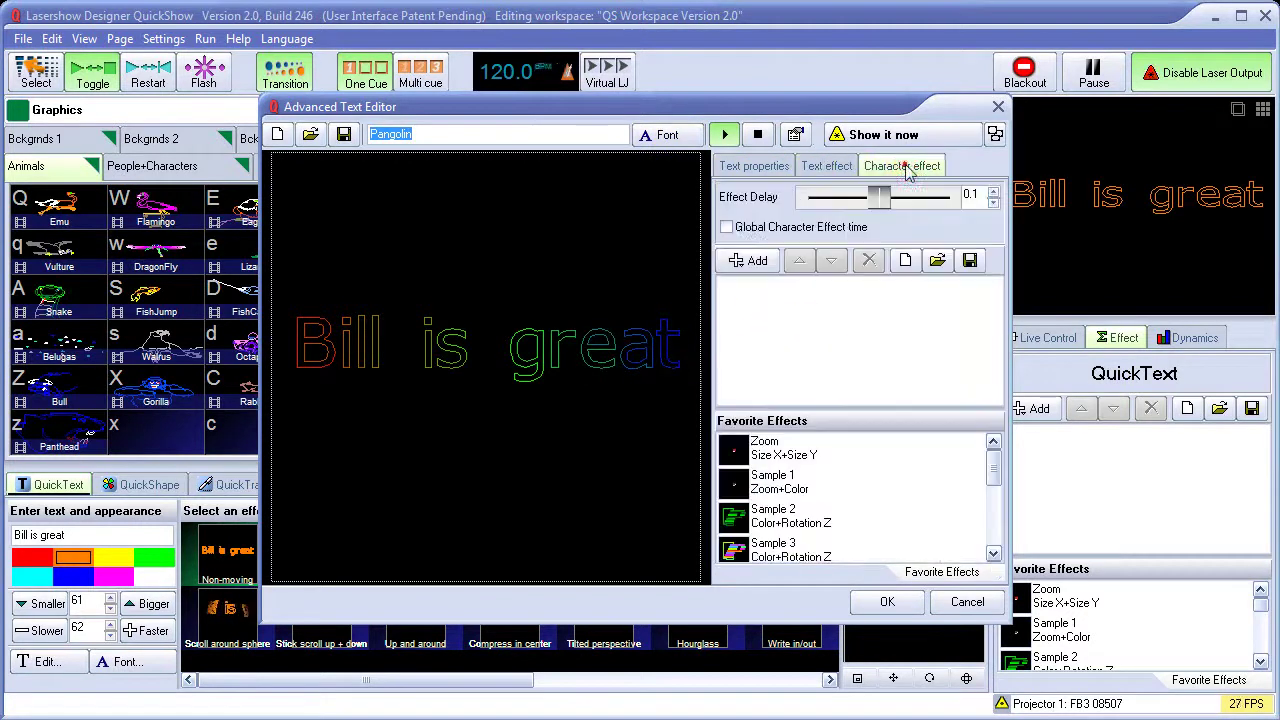
left_click(750, 260)
mouse_move(820, 291)
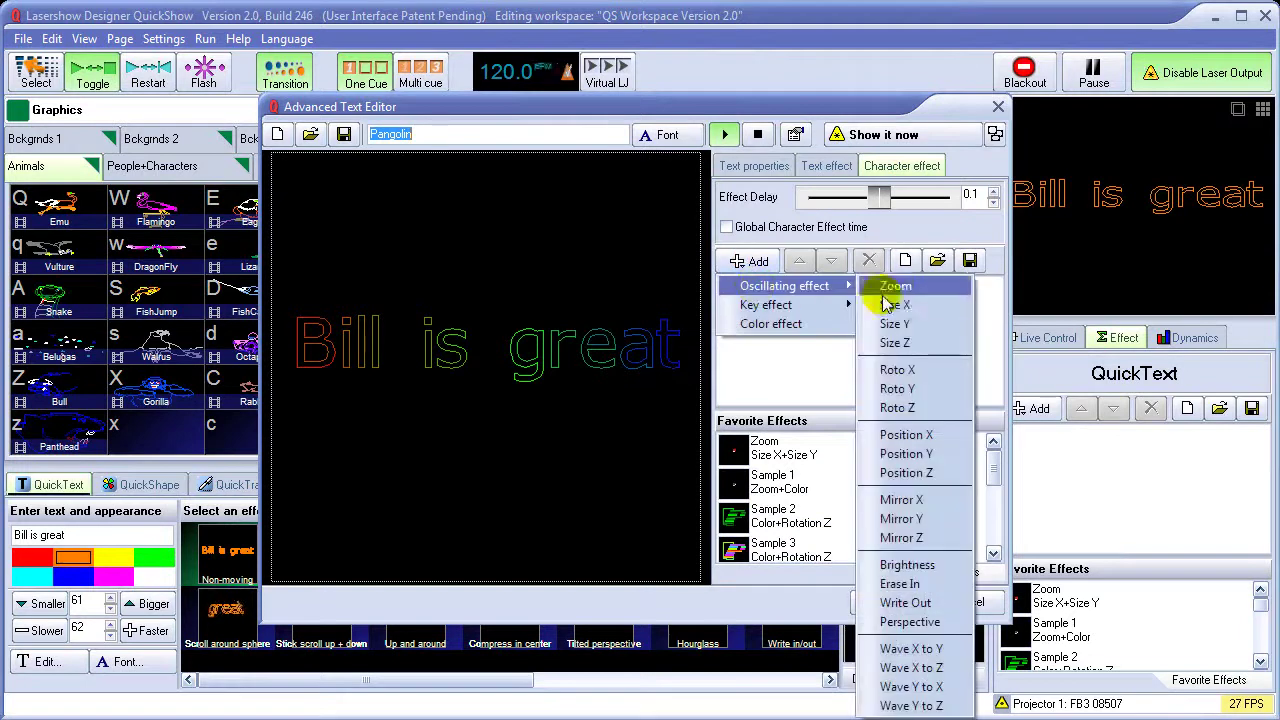
left_click(895, 287)
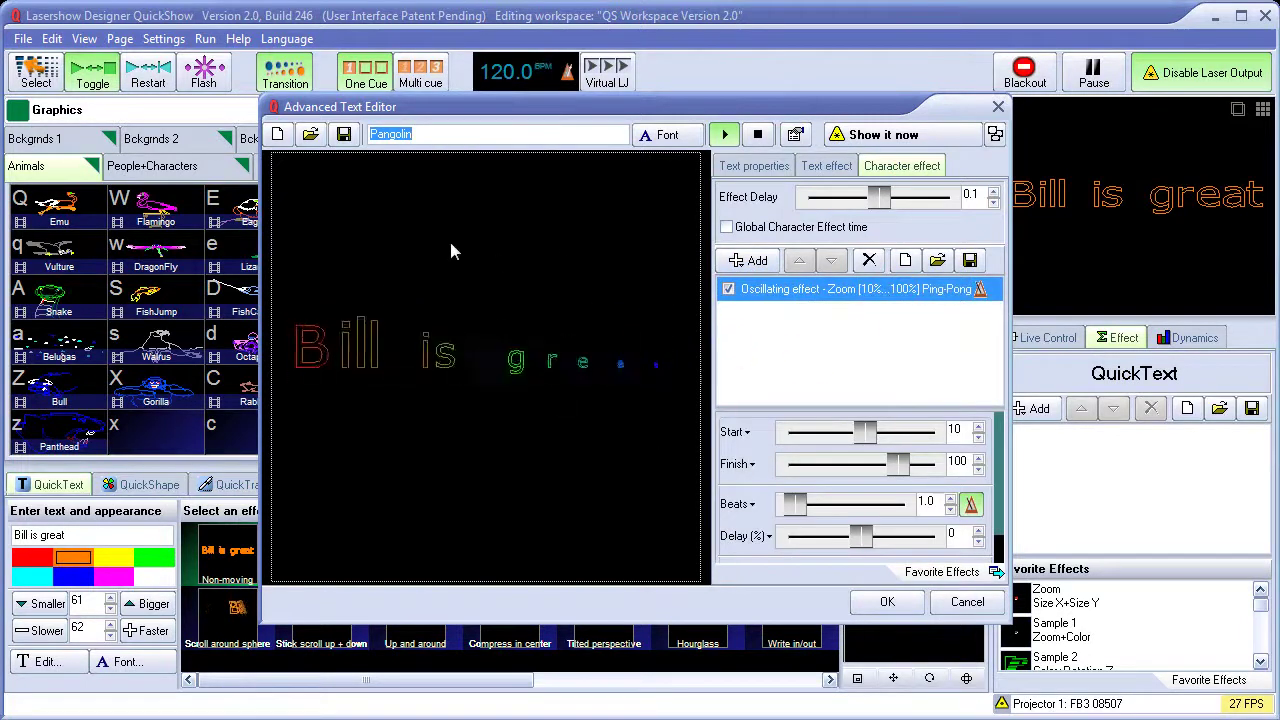
Step: Accept the new text effect item and rename it "My new effect" in the effect gallery
left_click(893, 601)
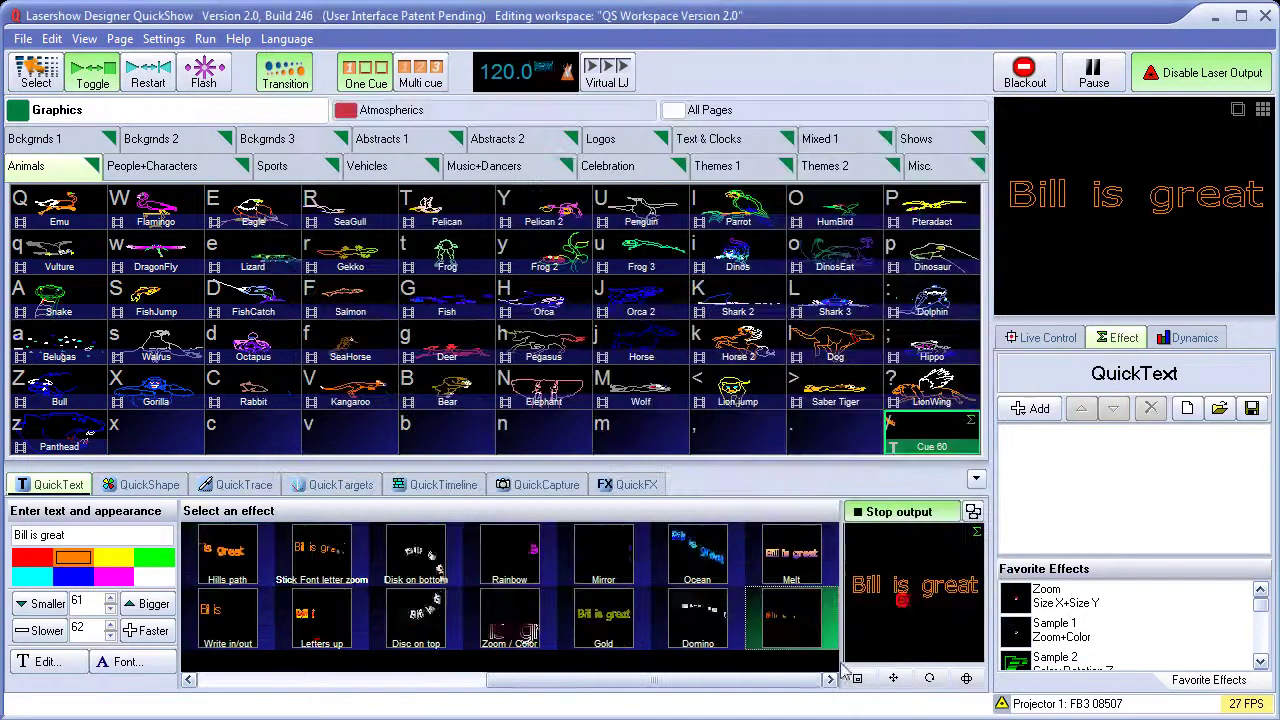
right_click(787, 618)
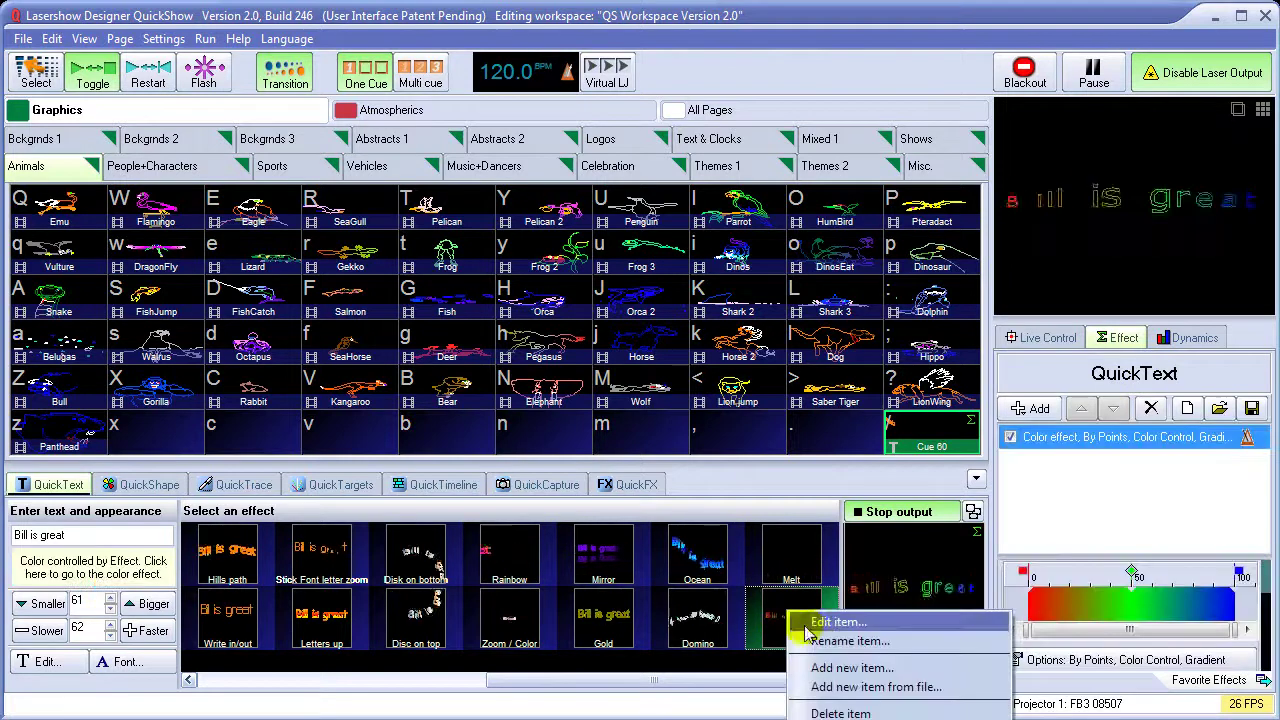
left_click(826, 638)
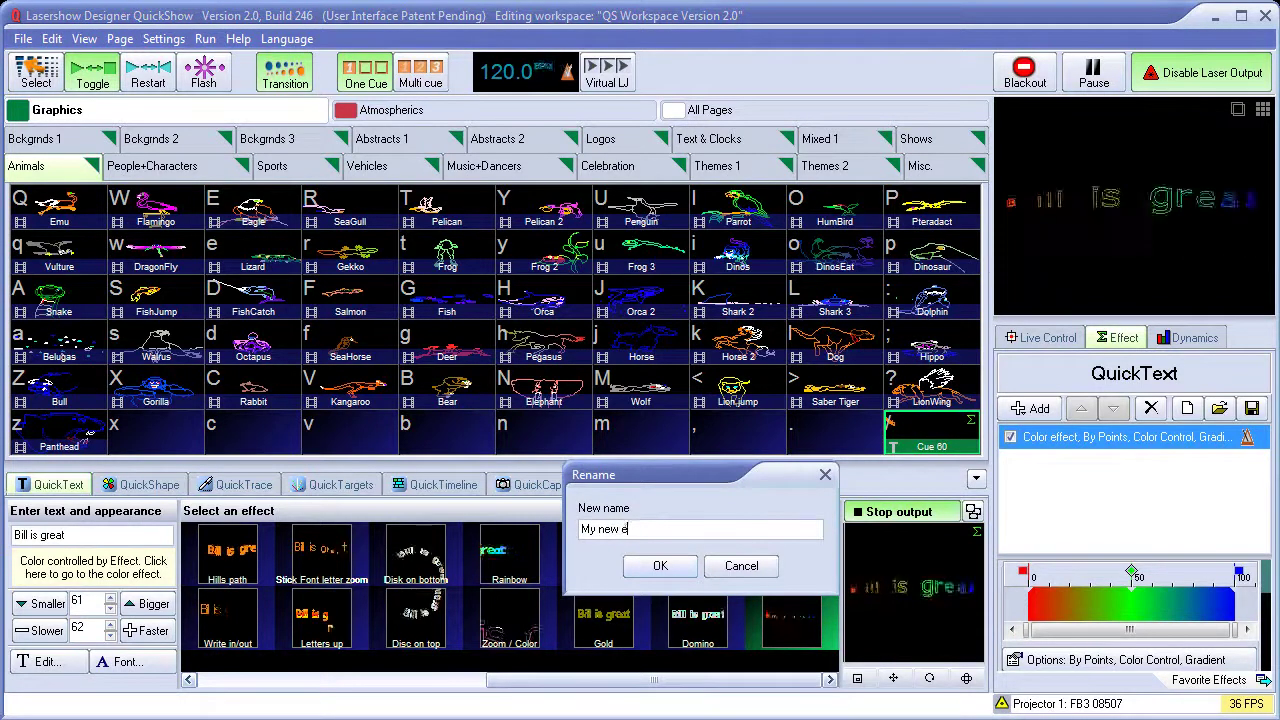
left_click(664, 565)
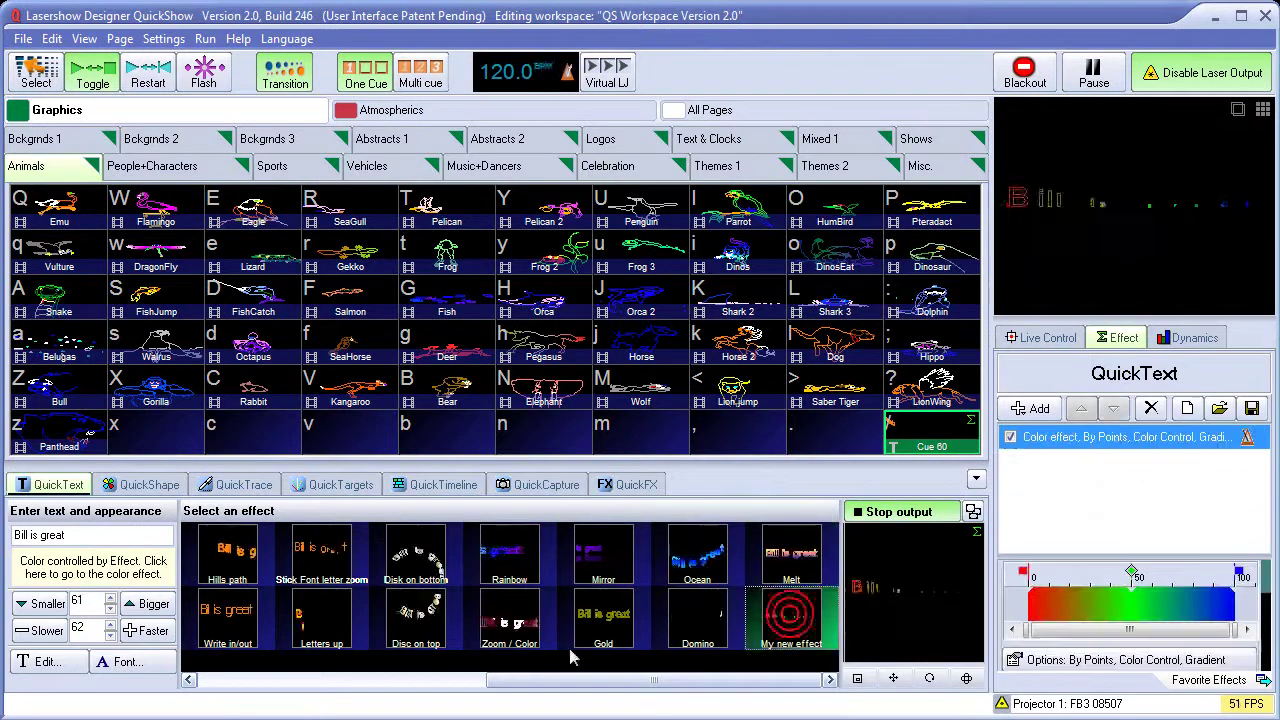
Step: Apply the Tilted perspective effect to magenta text at size 75 and speed 120, and choose Zone 5: Secondary Graphics for its output
left_click(240, 680)
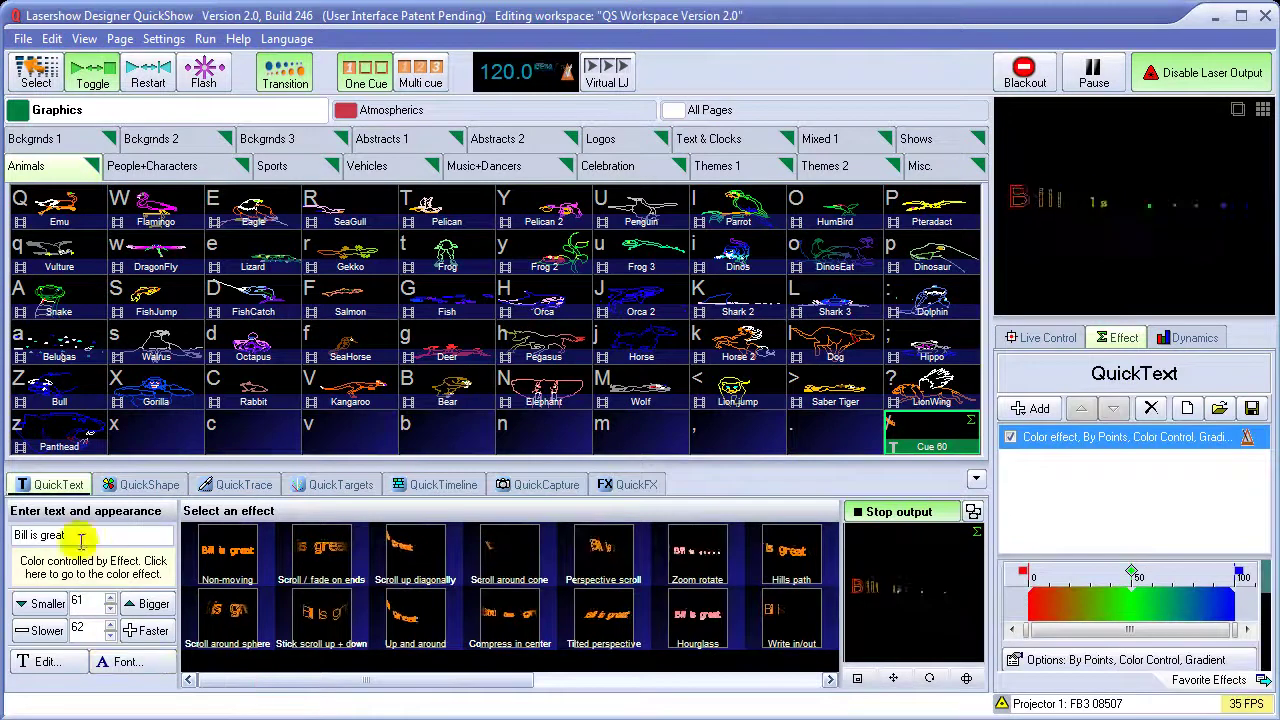
left_click(80, 574)
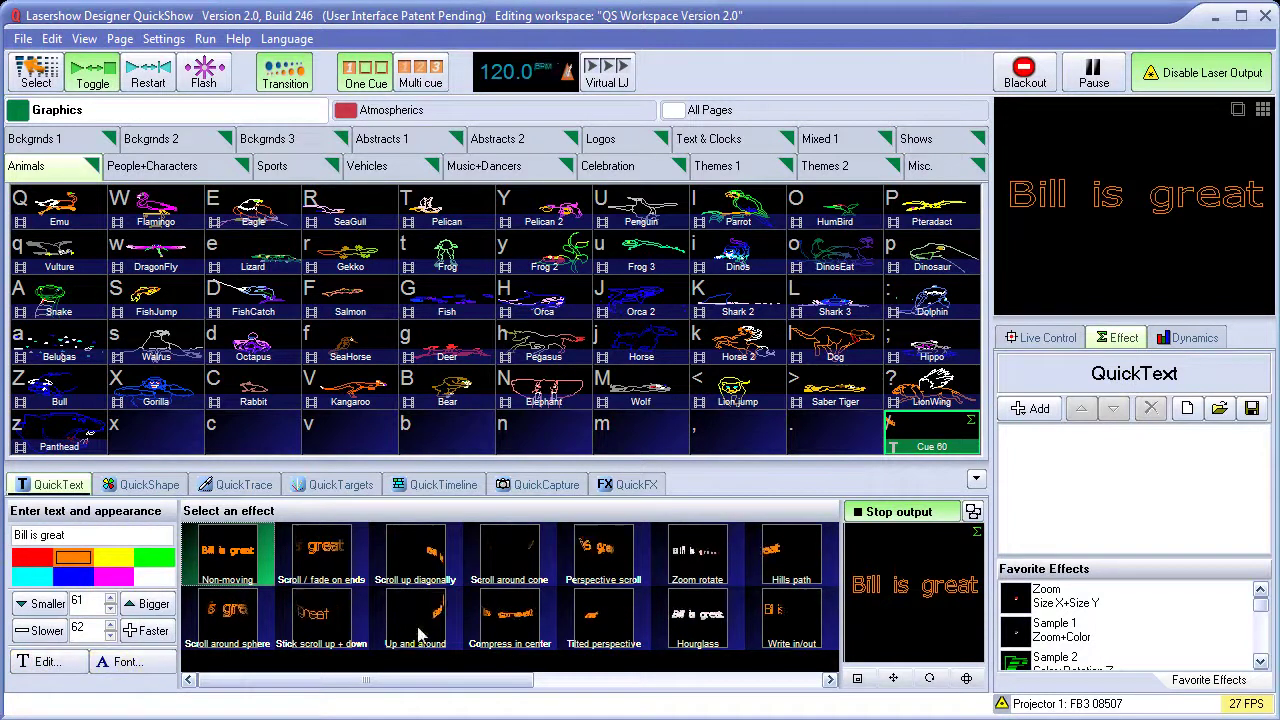
left_click(608, 622)
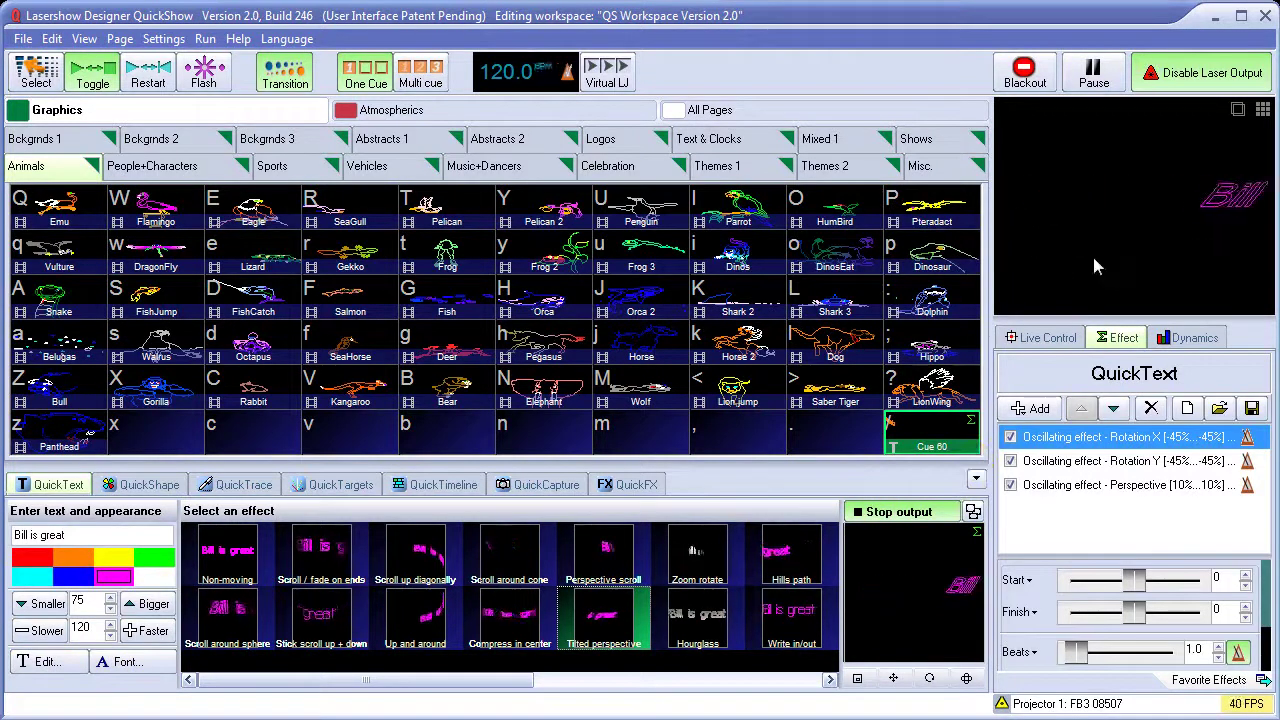
left_click(973, 511)
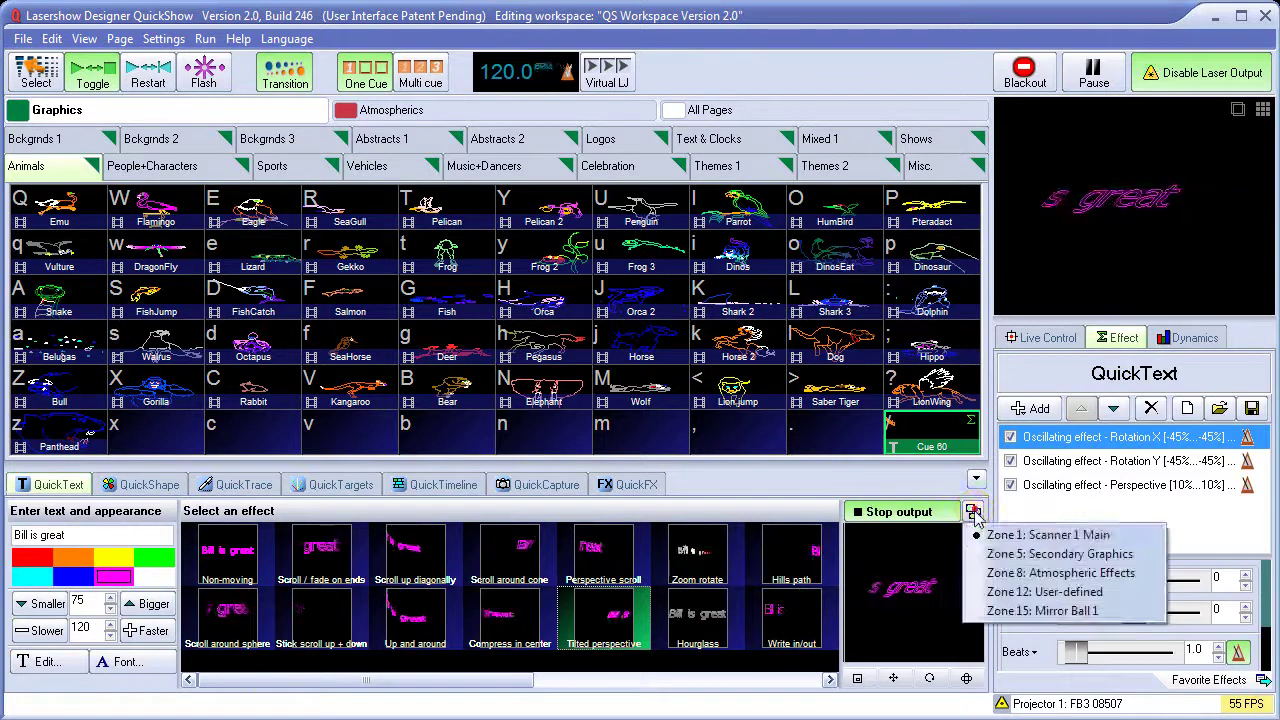
left_click(1005, 553)
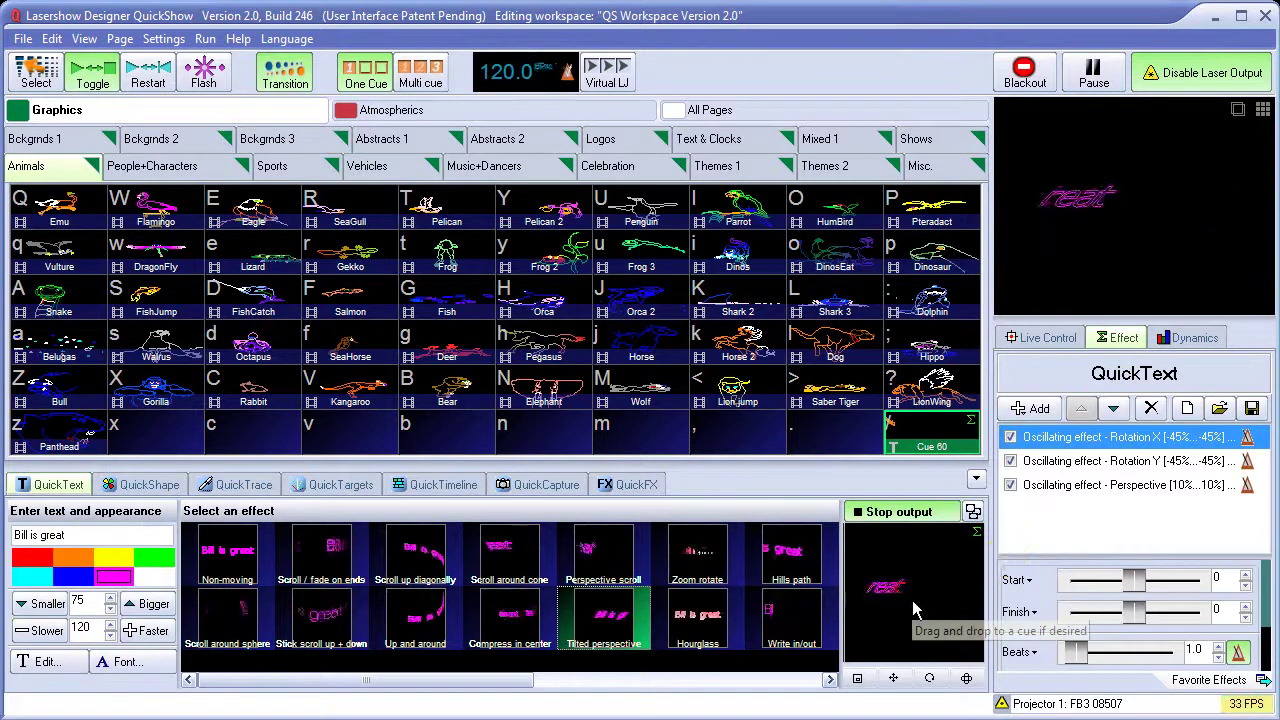
Step: Store the QuickText result as a cue in the empty slot beside Cue 60, and play and stop it
left_click_drag(907, 599, 825, 447)
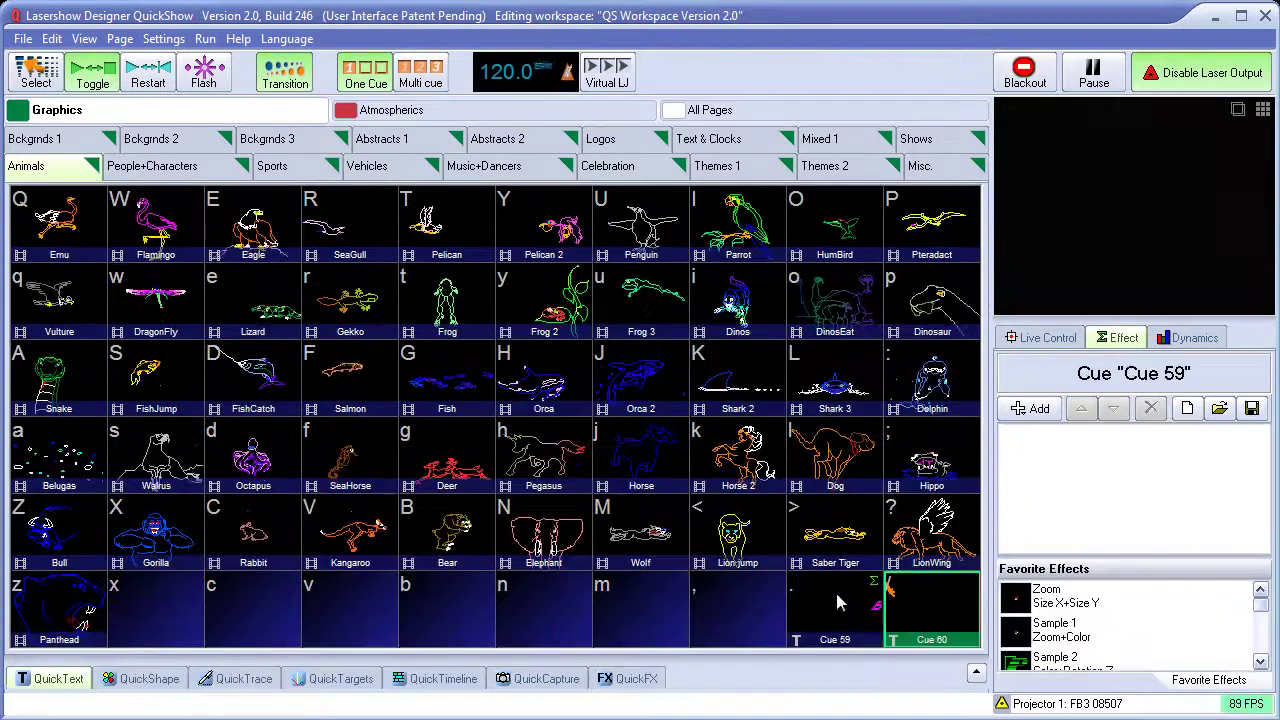
left_click(836, 614)
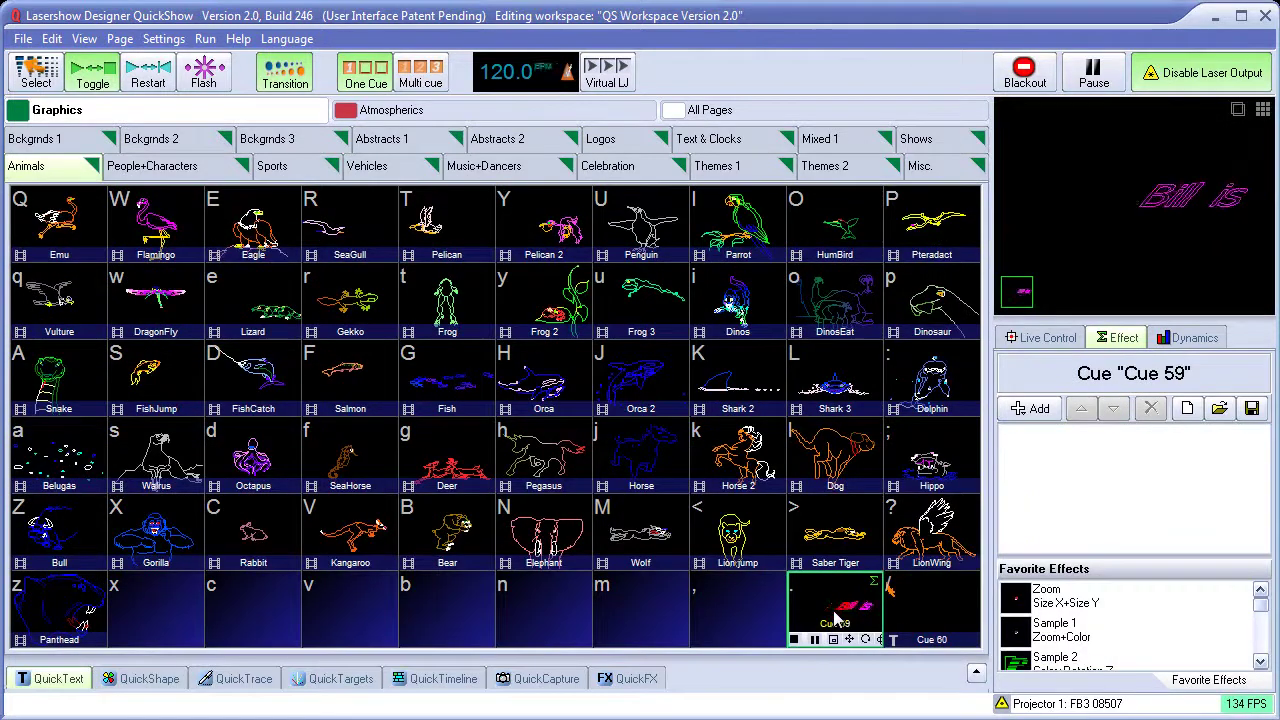
left_click(834, 614)
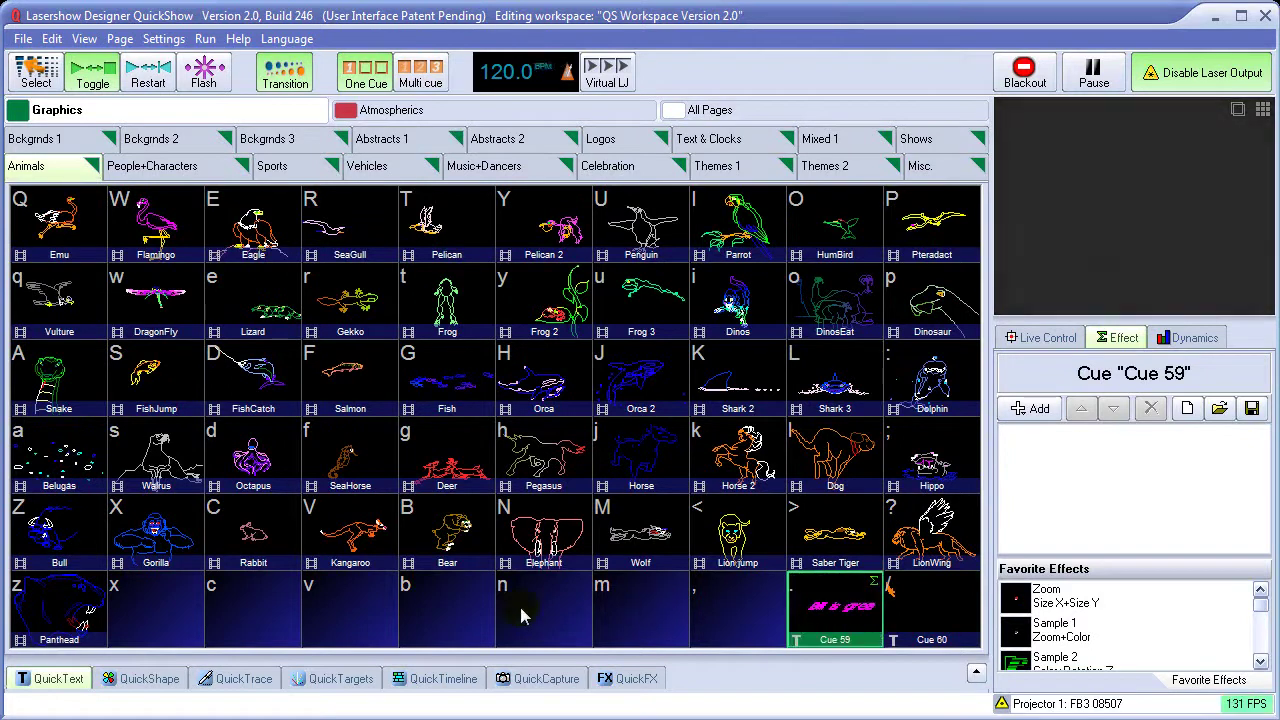
Step: View Cue 59's text in the Advanced Text Editor and close the editor without changes
left_click(46, 680)
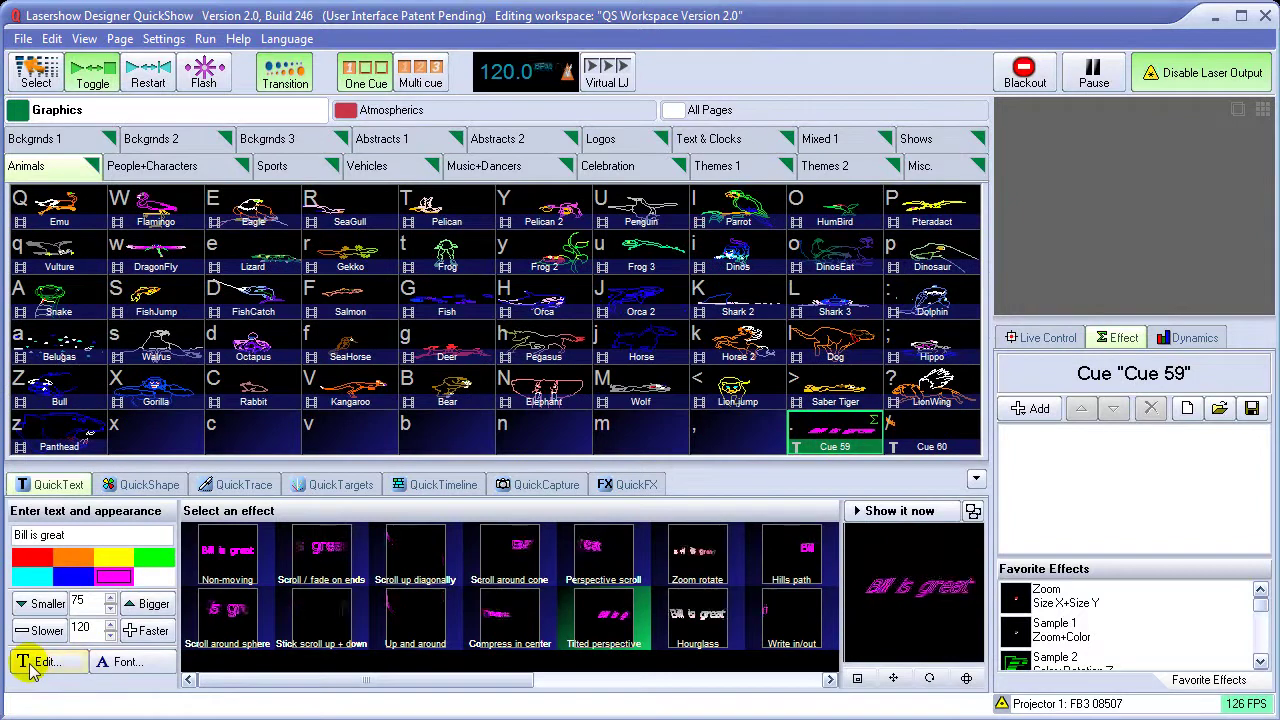
left_click(972, 511)
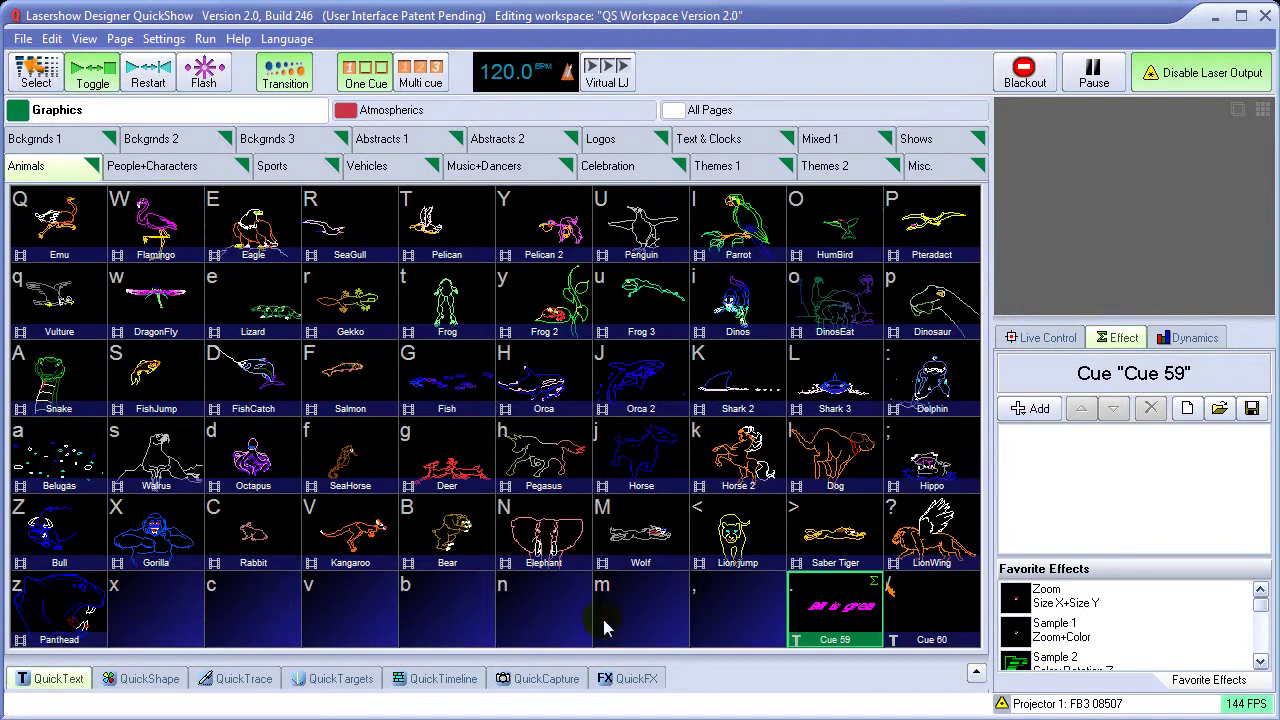
right_click(829, 605)
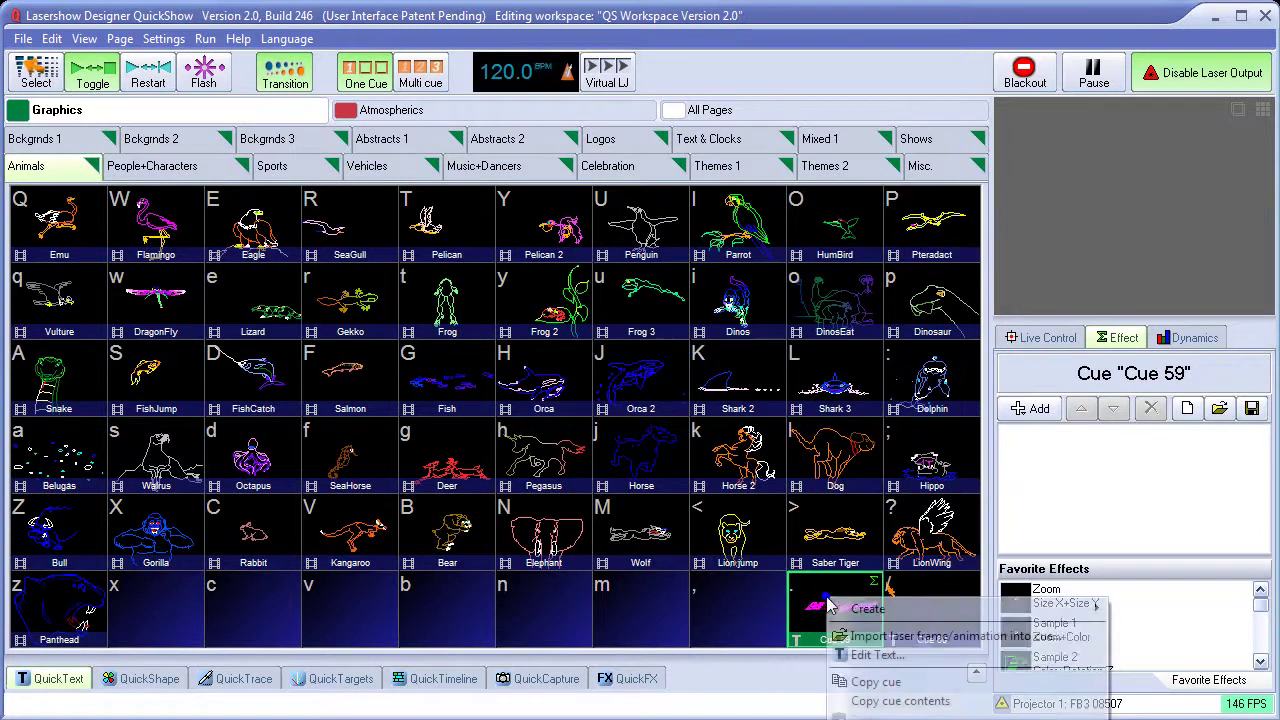
left_click(888, 655)
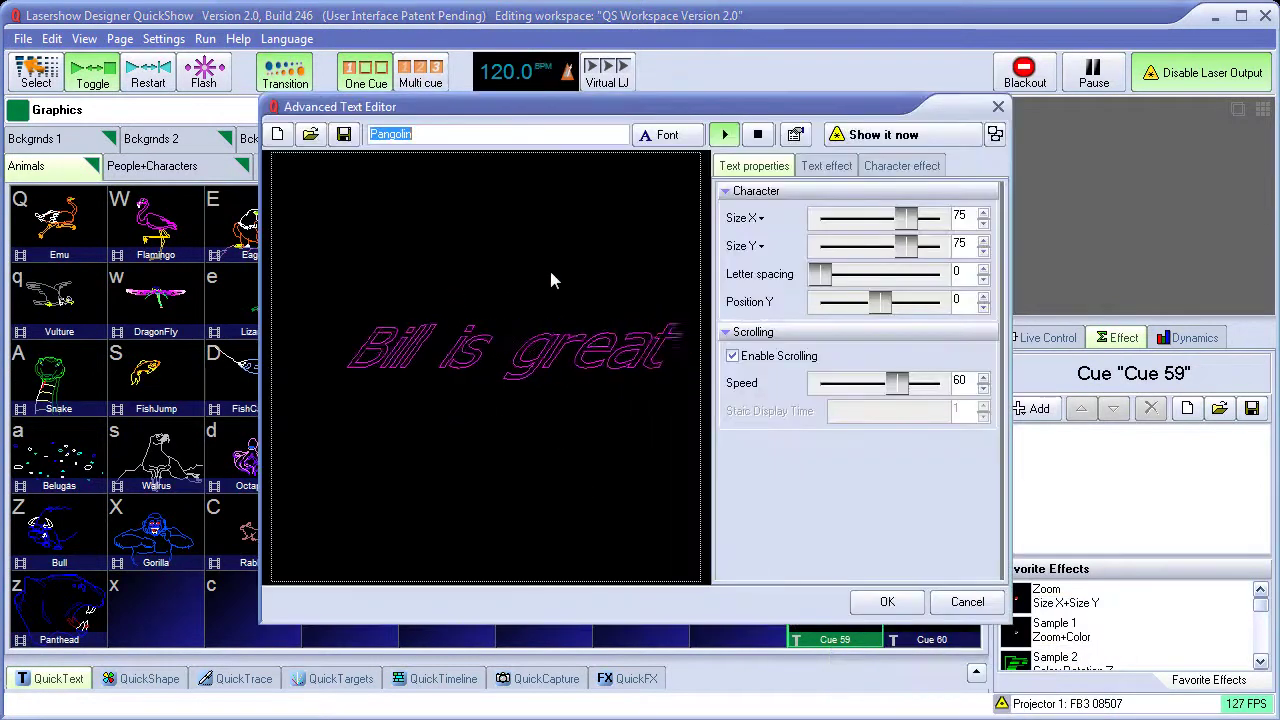
left_click(964, 604)
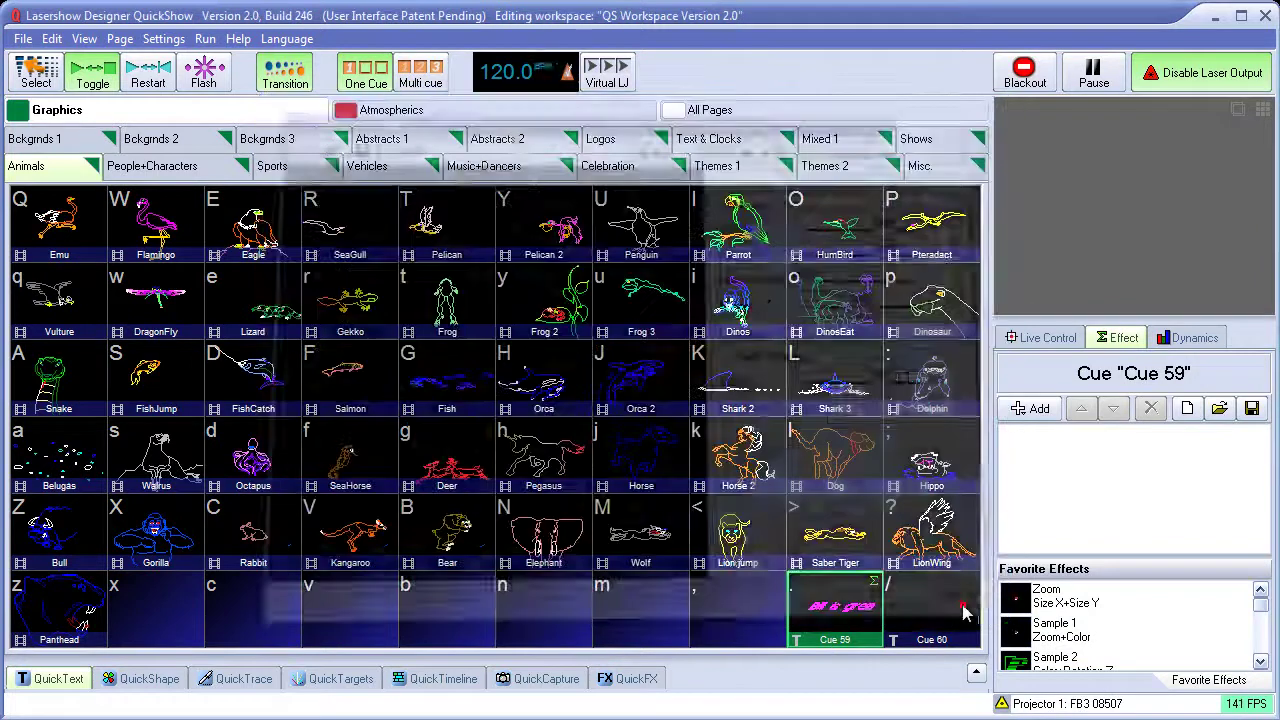
Step: Start a new text cue in the empty slot beside Cue 59 and cancel its creation
left_click(730, 596)
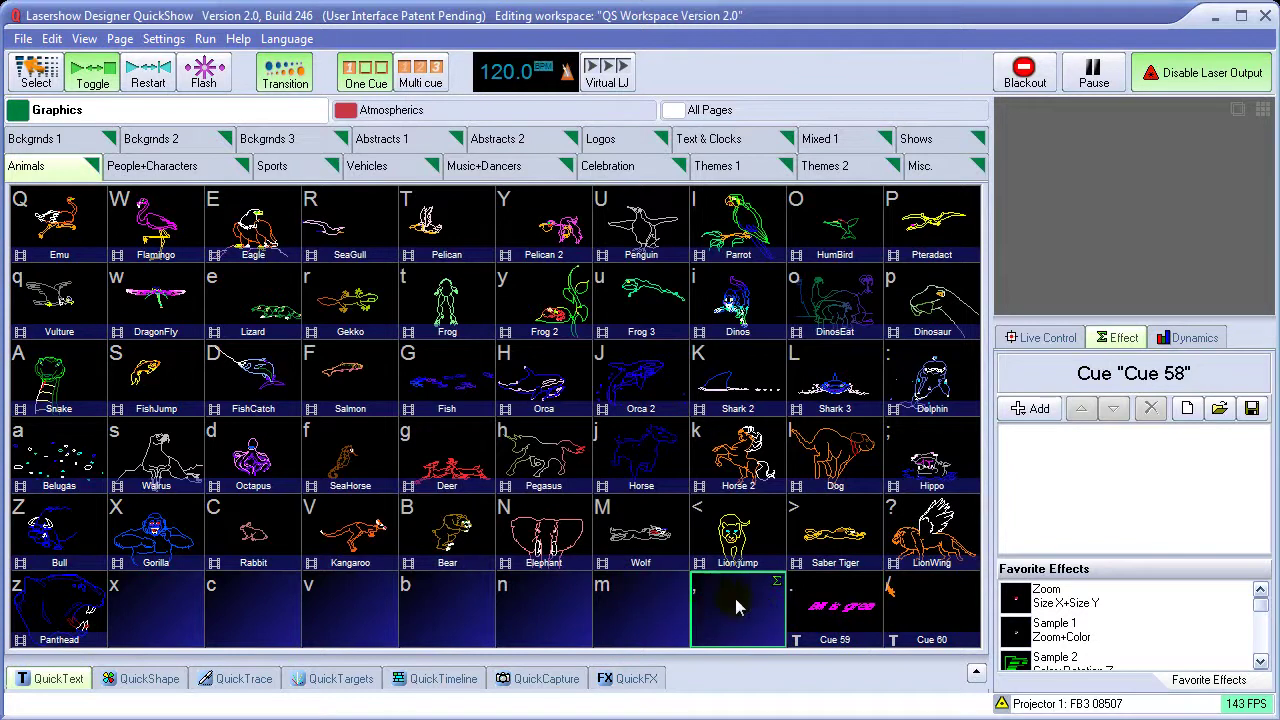
right_click(738, 603)
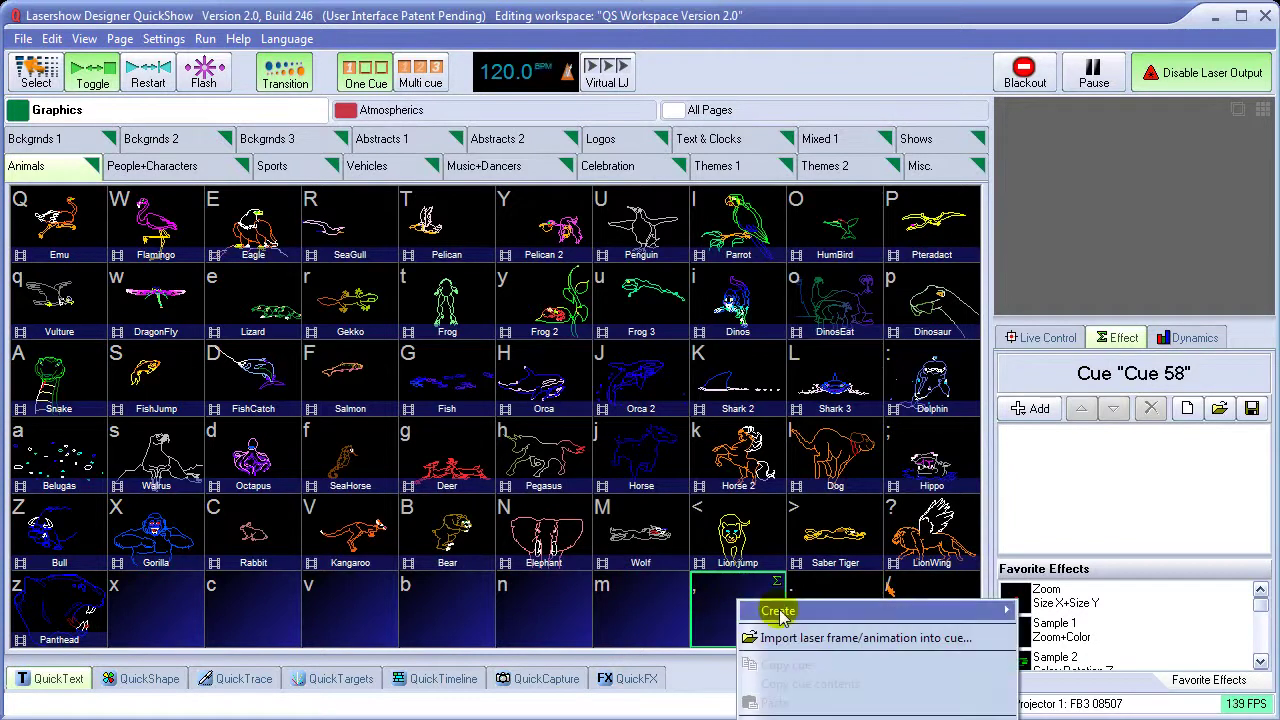
mouse_move(768, 610)
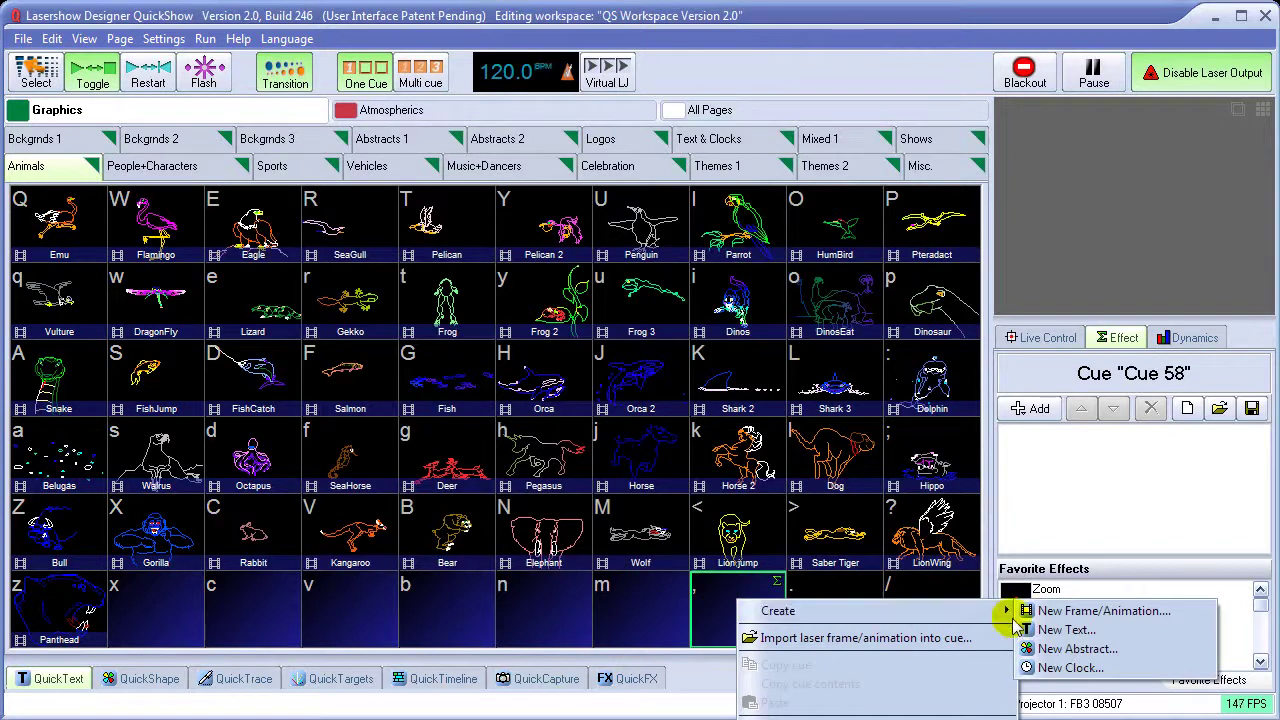
left_click(1064, 629)
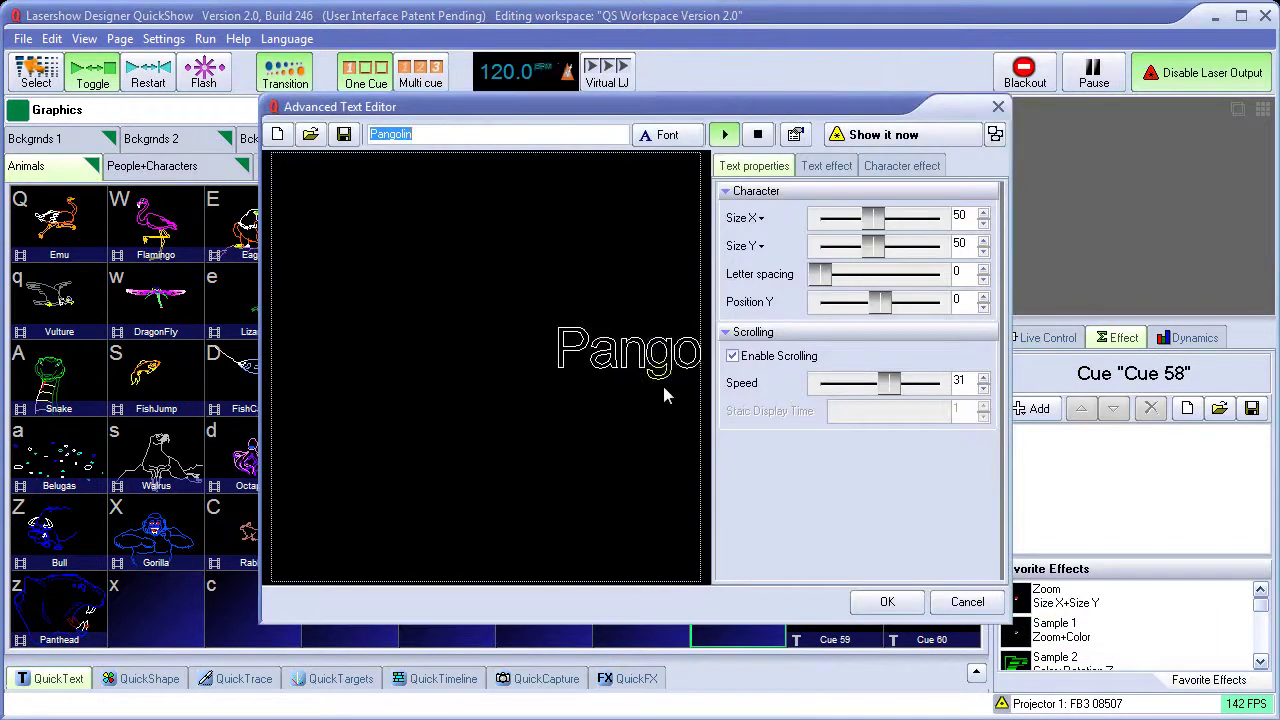
left_click(968, 604)
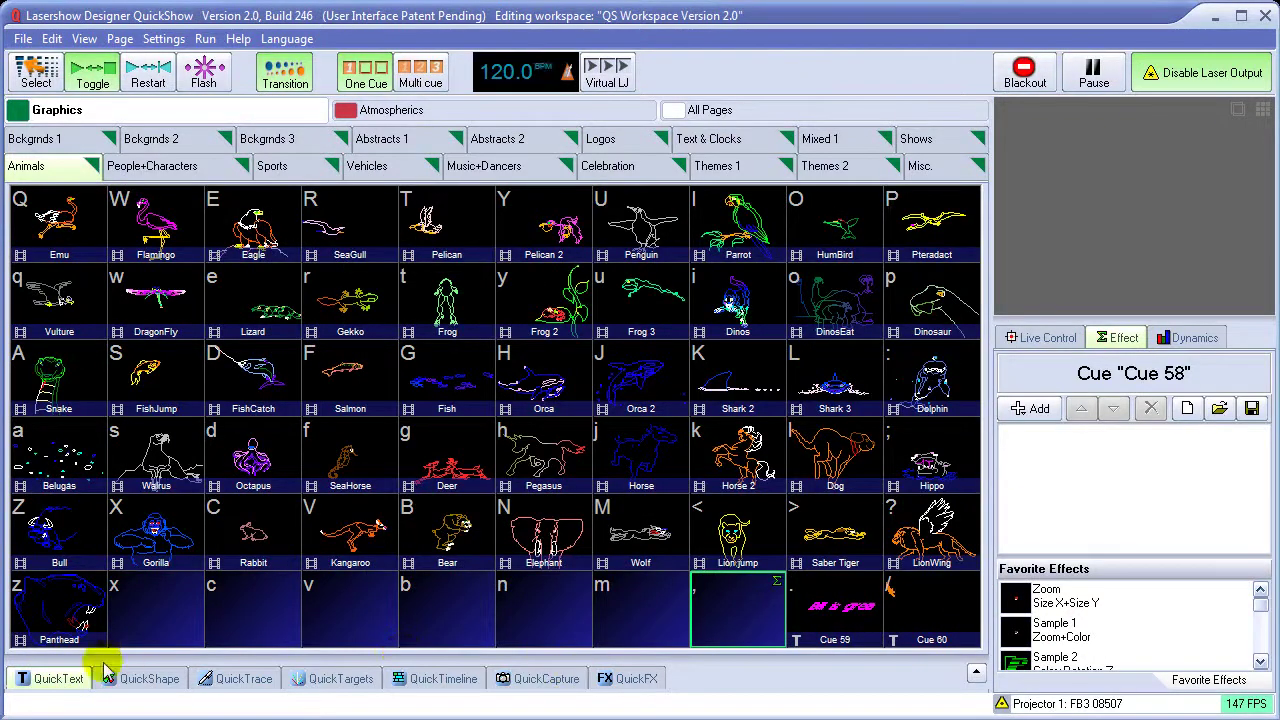
Step: Play Cue 59 and load it back into QuickText for editing
left_click(847, 614)
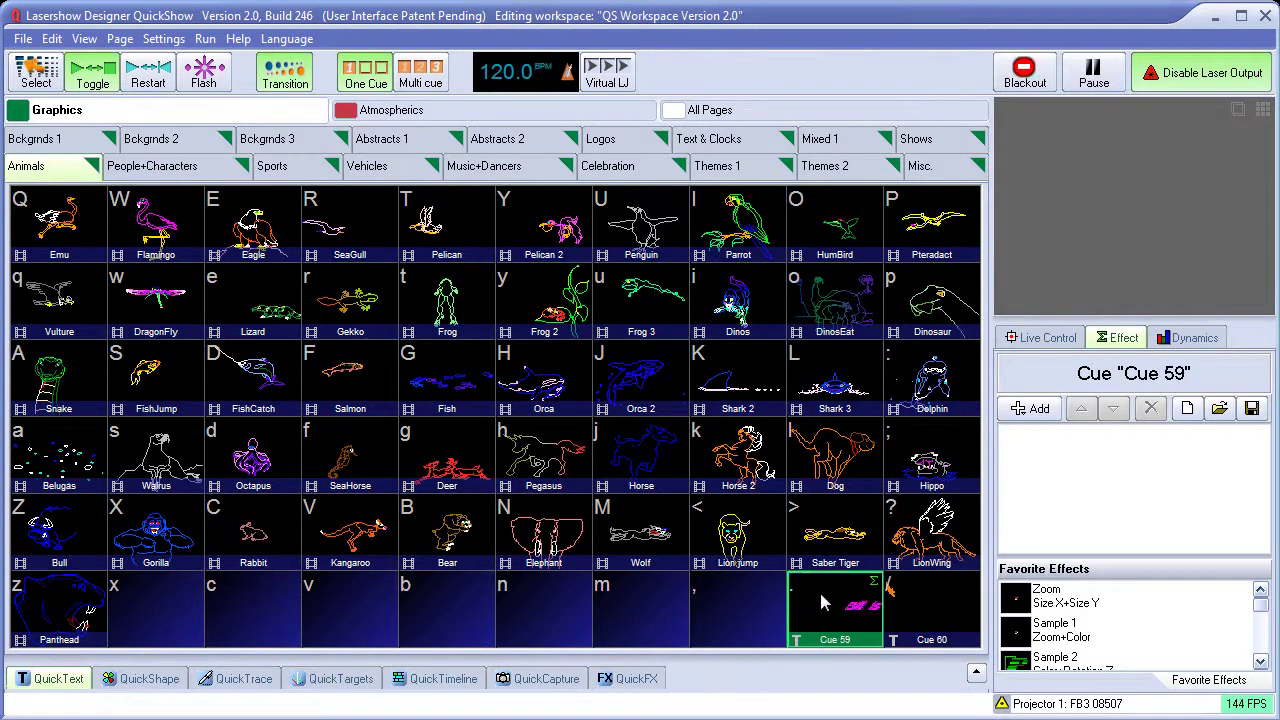
left_click(60, 679)
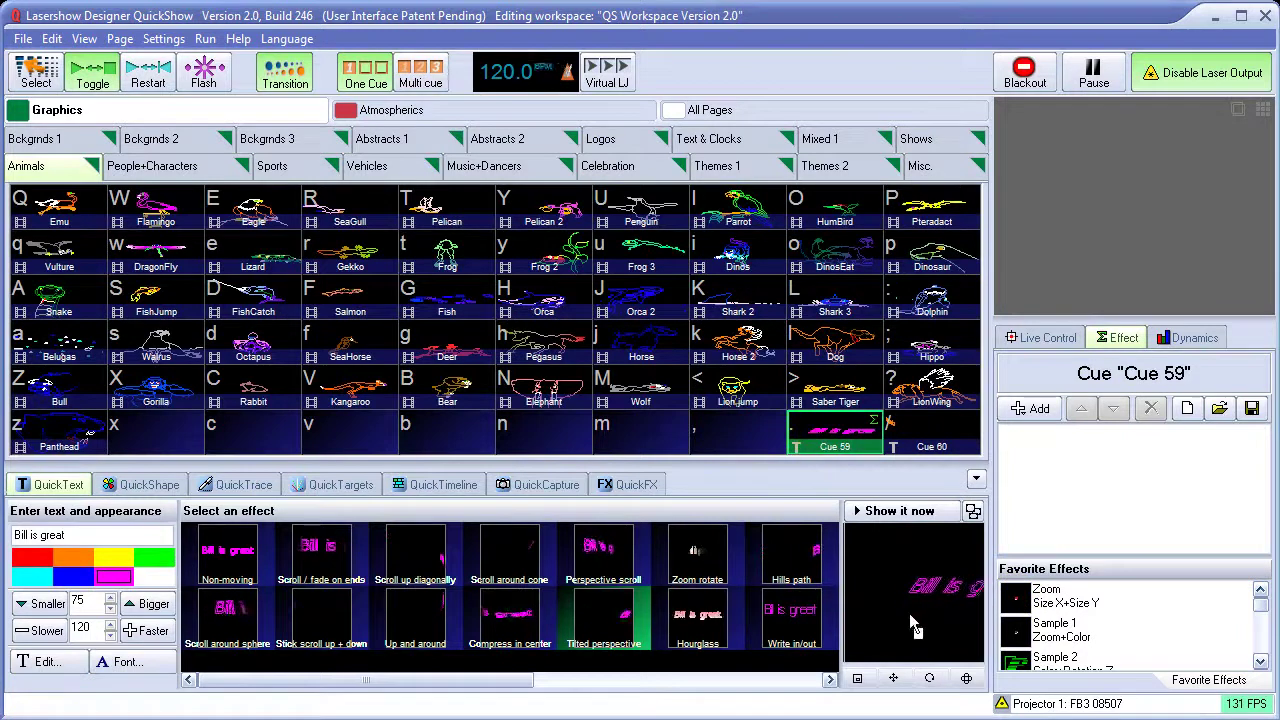
left_click(976, 481)
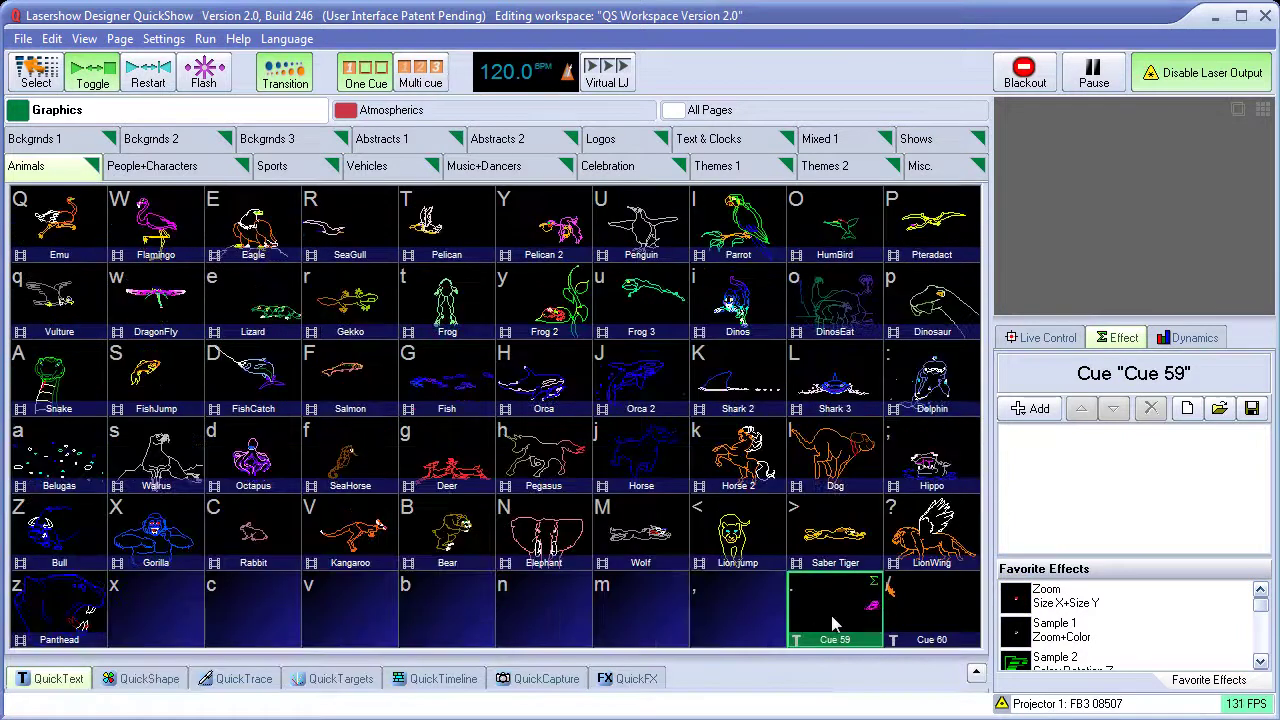
left_click(840, 607)
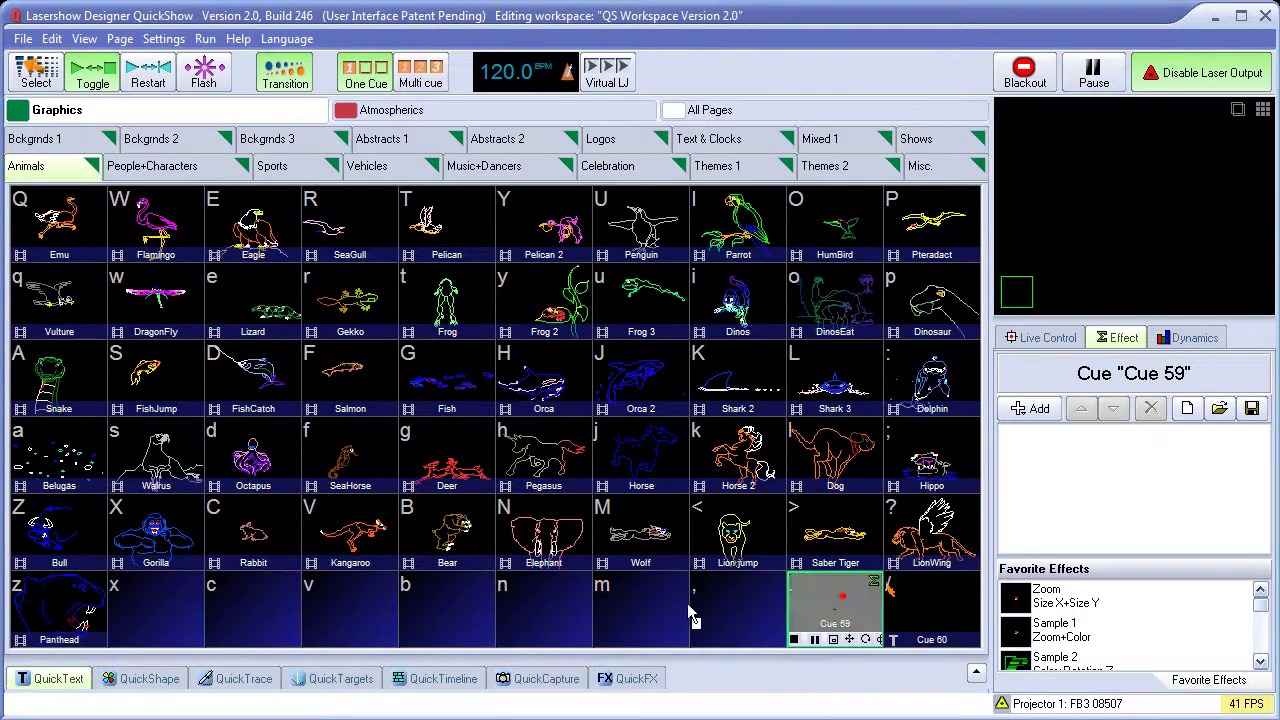
left_click_drag(60, 680, 831, 608)
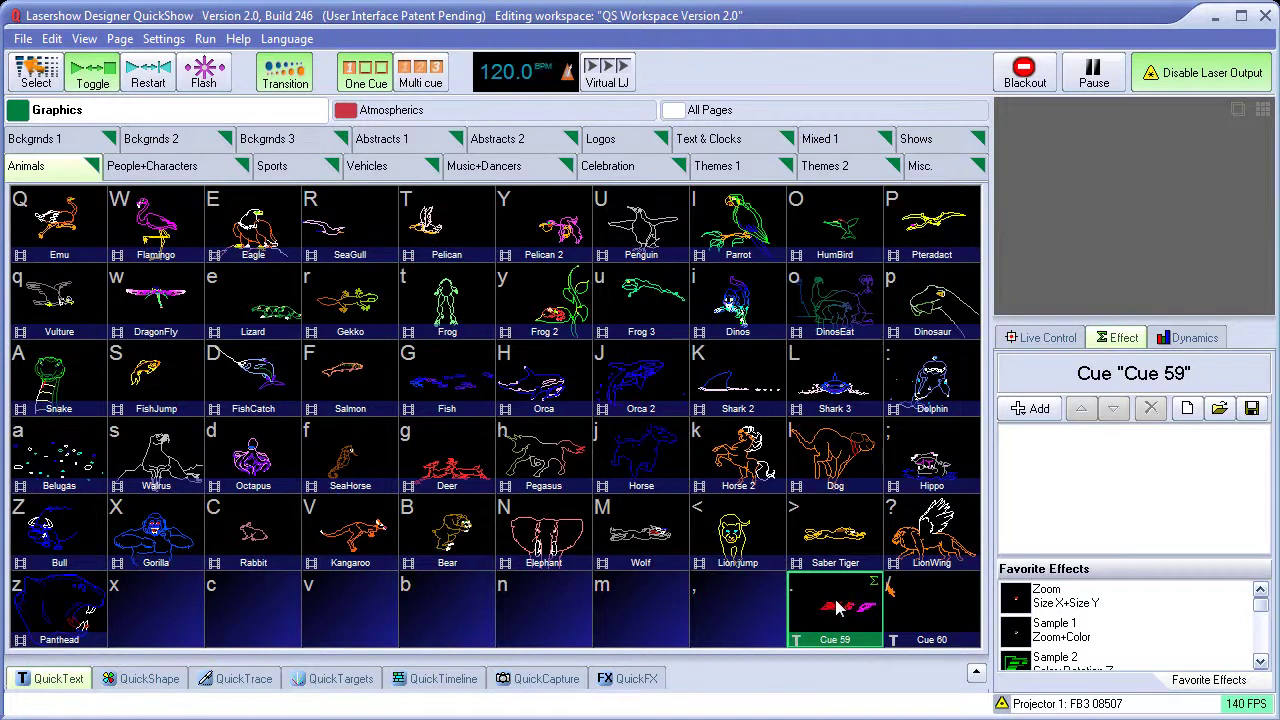
left_click(838, 608)
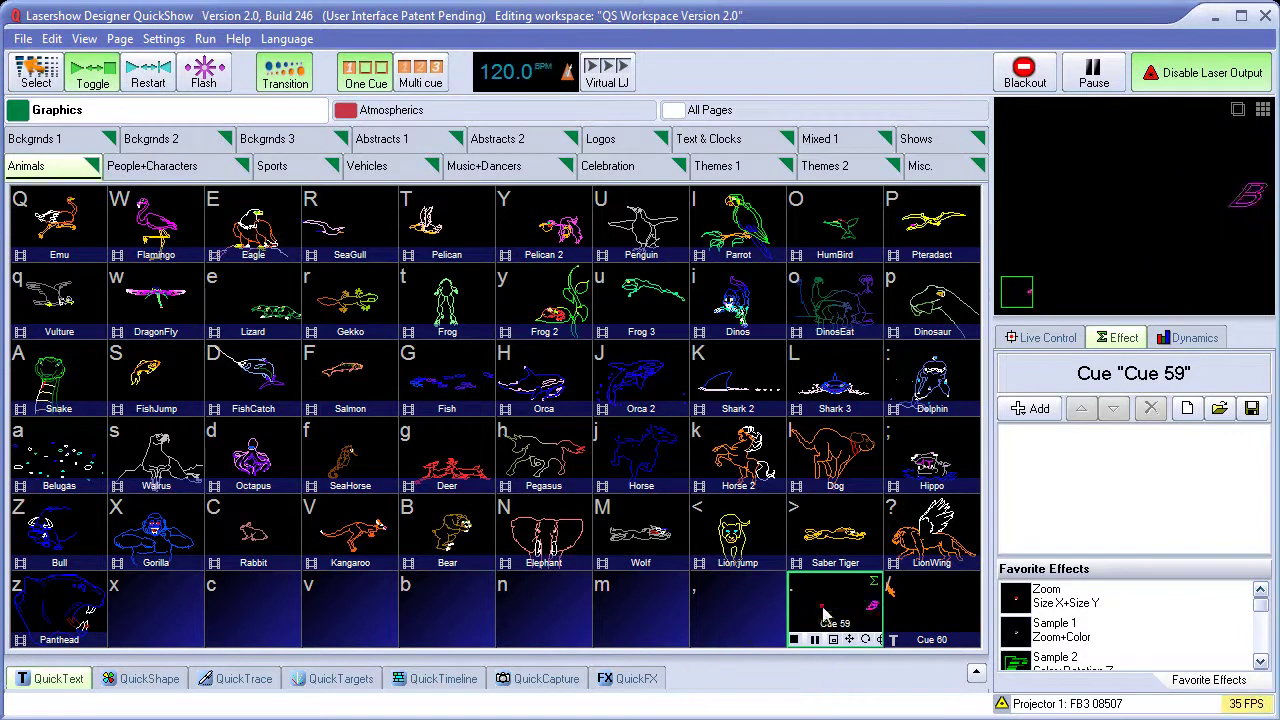
left_click(75, 681)
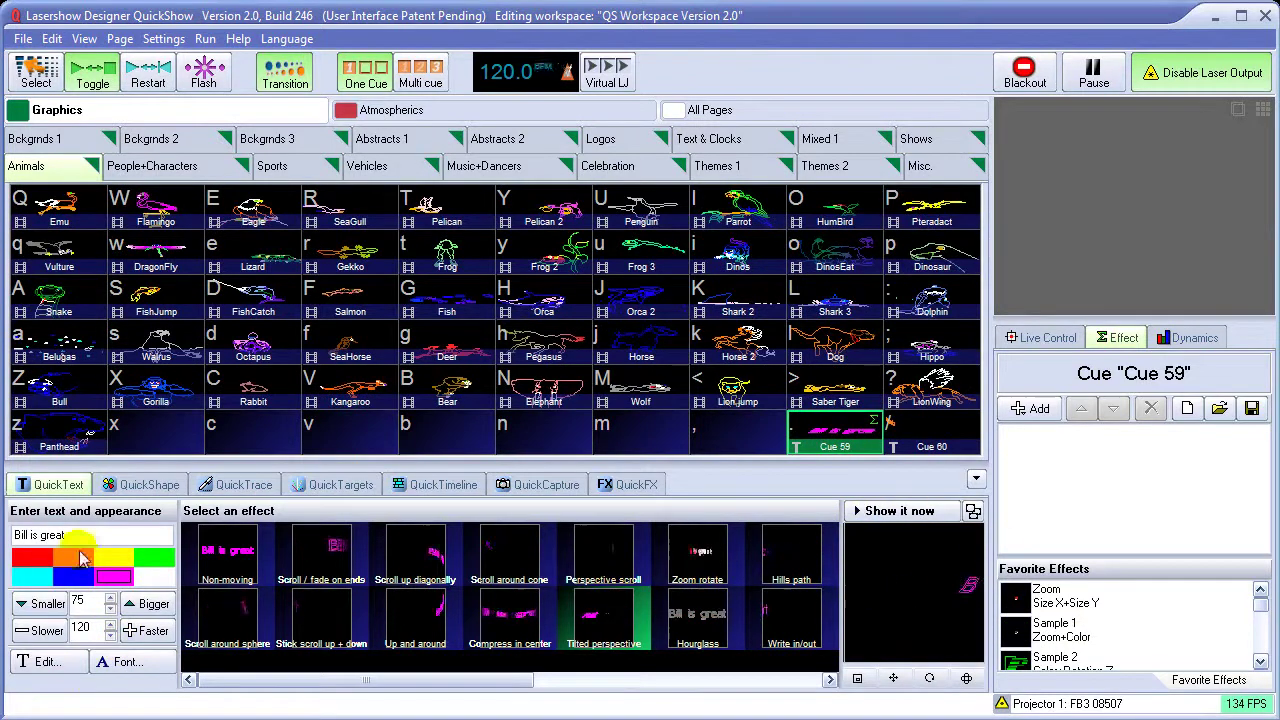
Step: Replace the text with another first name plus "is great!!!" in yellow, and store and play it in the empty slot beside Cue 59
left_click_drag(72, 535, 14, 533)
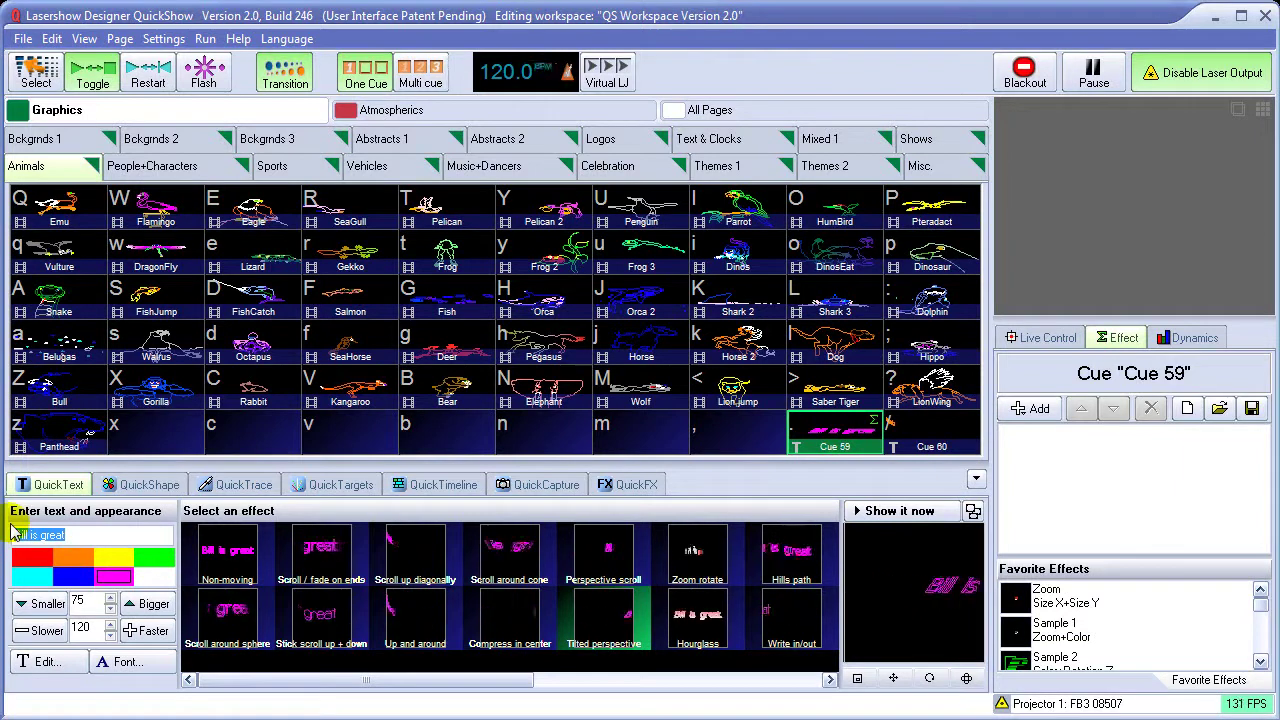
type("George is great!!!")
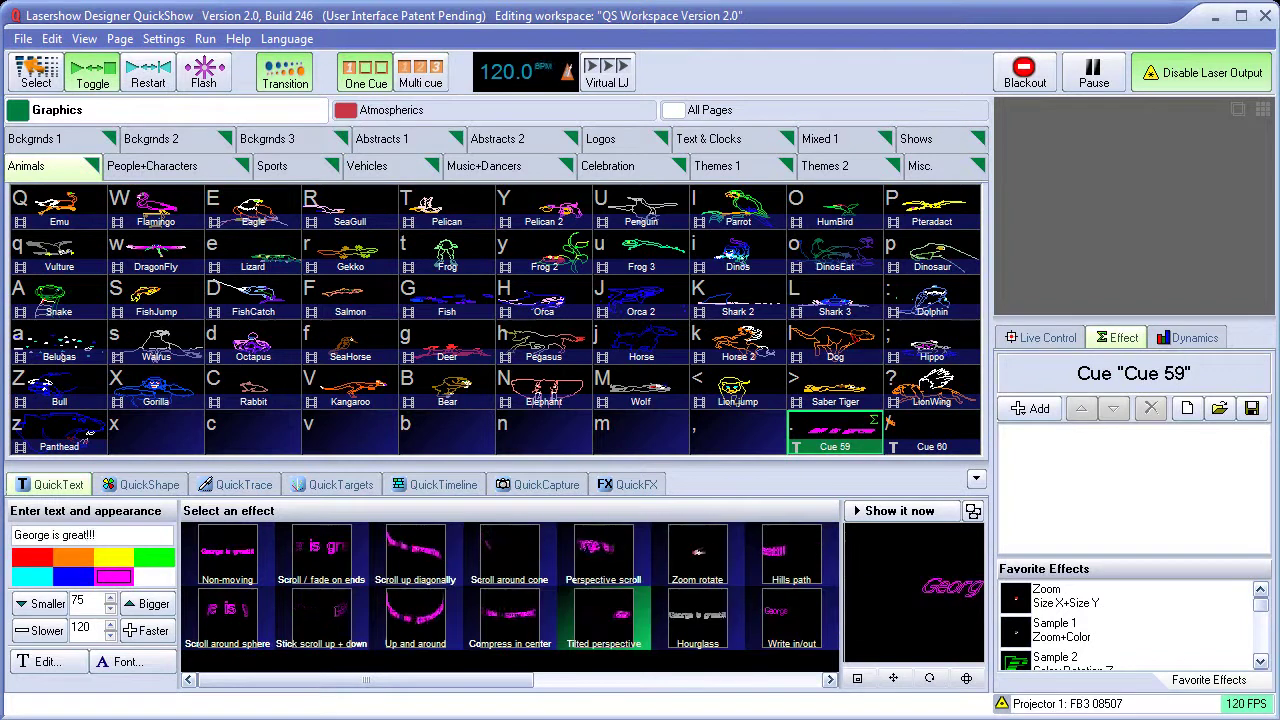
left_click(111, 555)
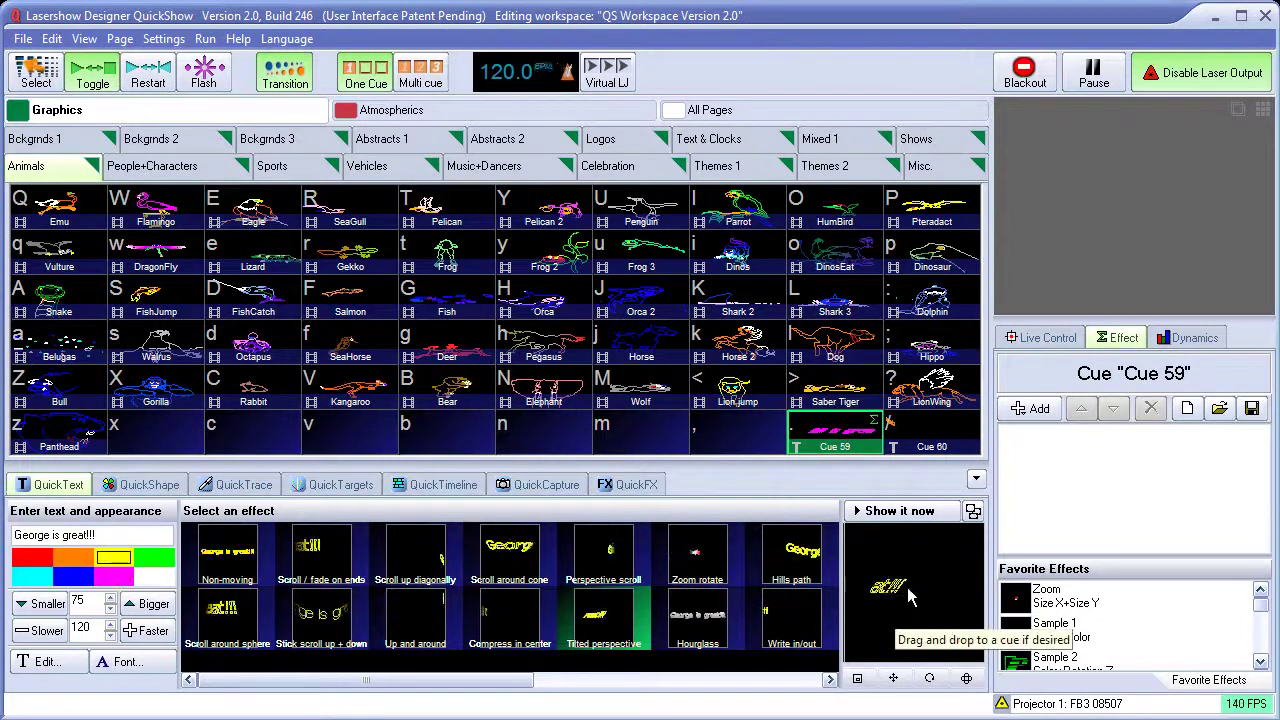
left_click_drag(890, 632, 738, 440)
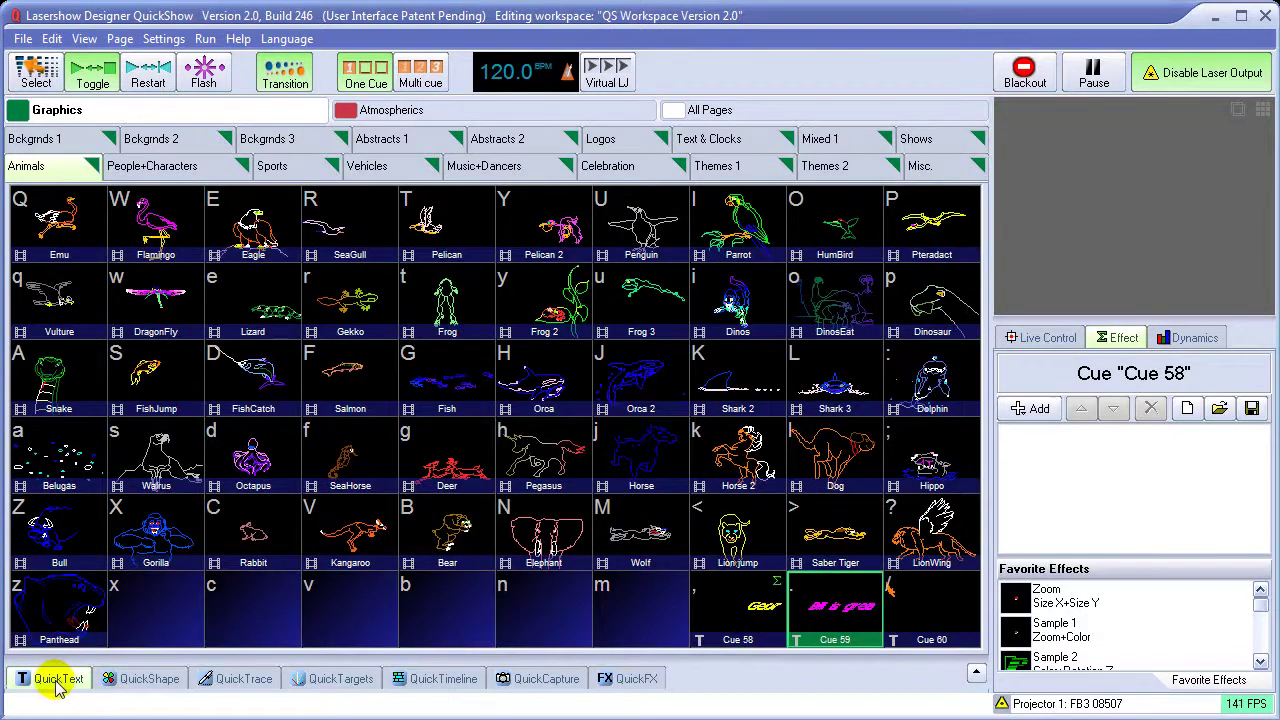
left_click(755, 610)
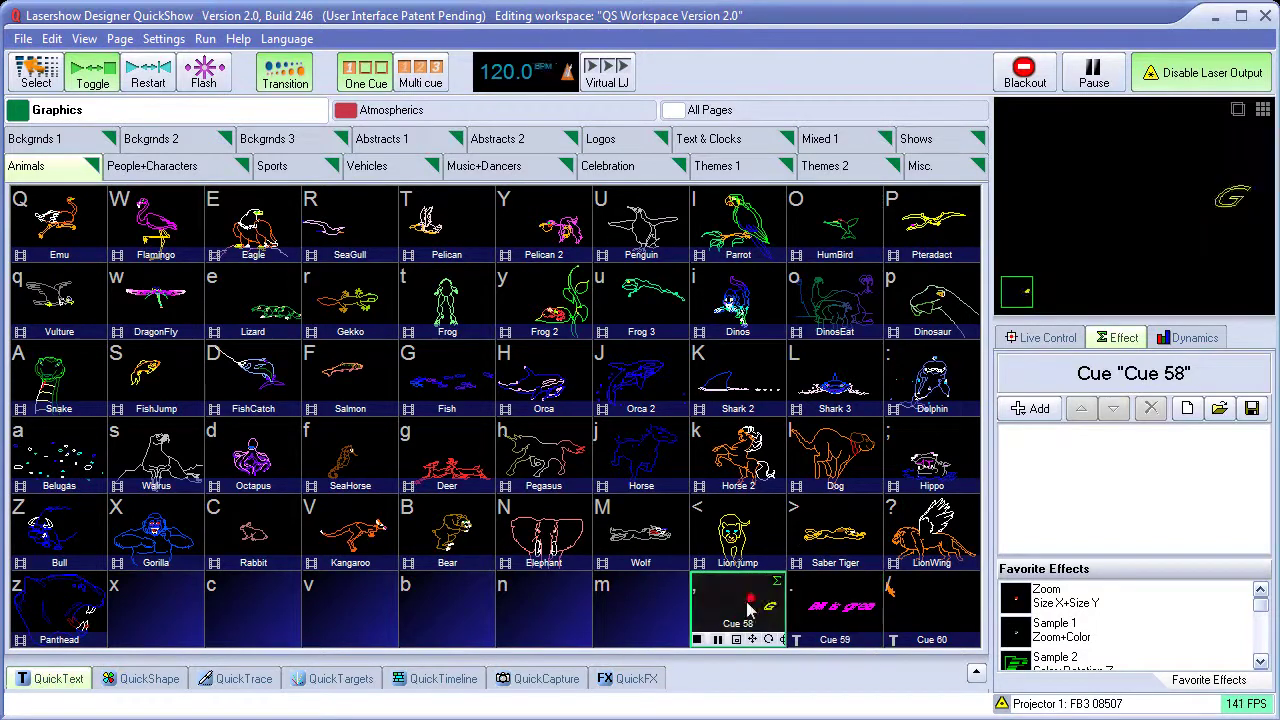
Step: Reload Cue 59 and Cue 60 from the cue grid into QuickText, one after the other
left_click(57, 682)
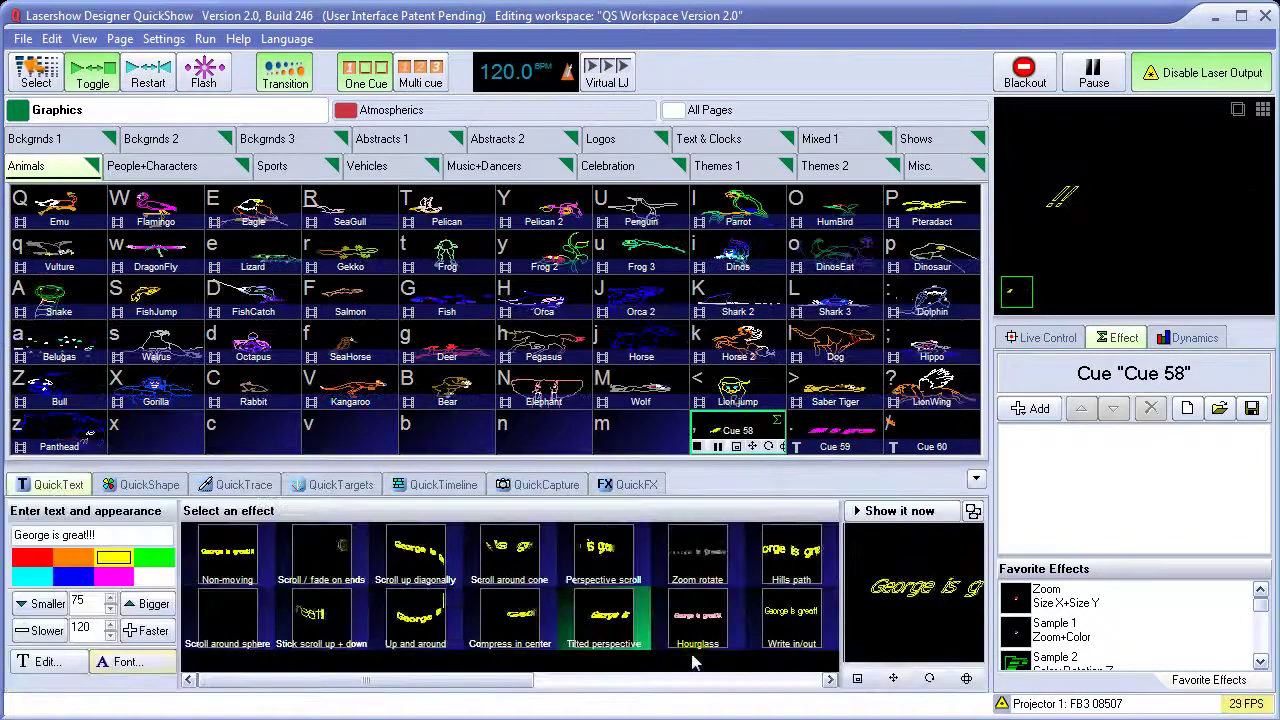
left_click(835, 430)
left_click_drag(773, 488, 64, 489)
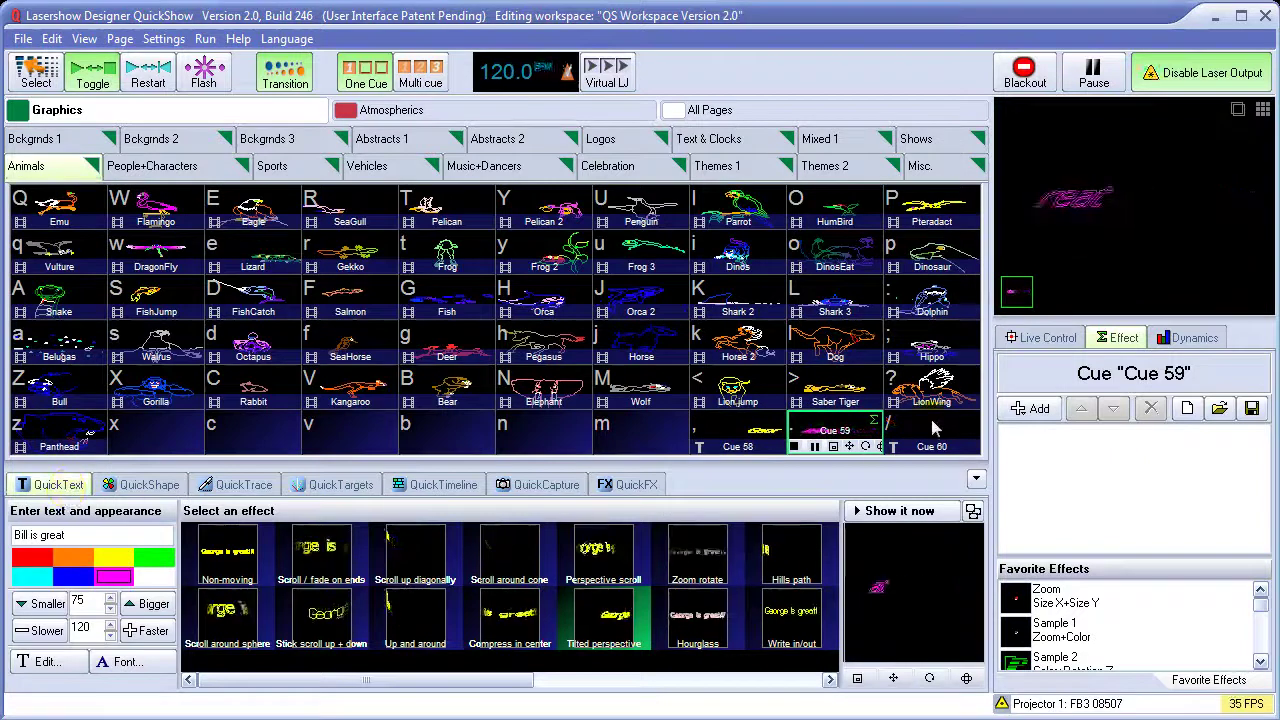
left_click_drag(930, 432, 43, 490)
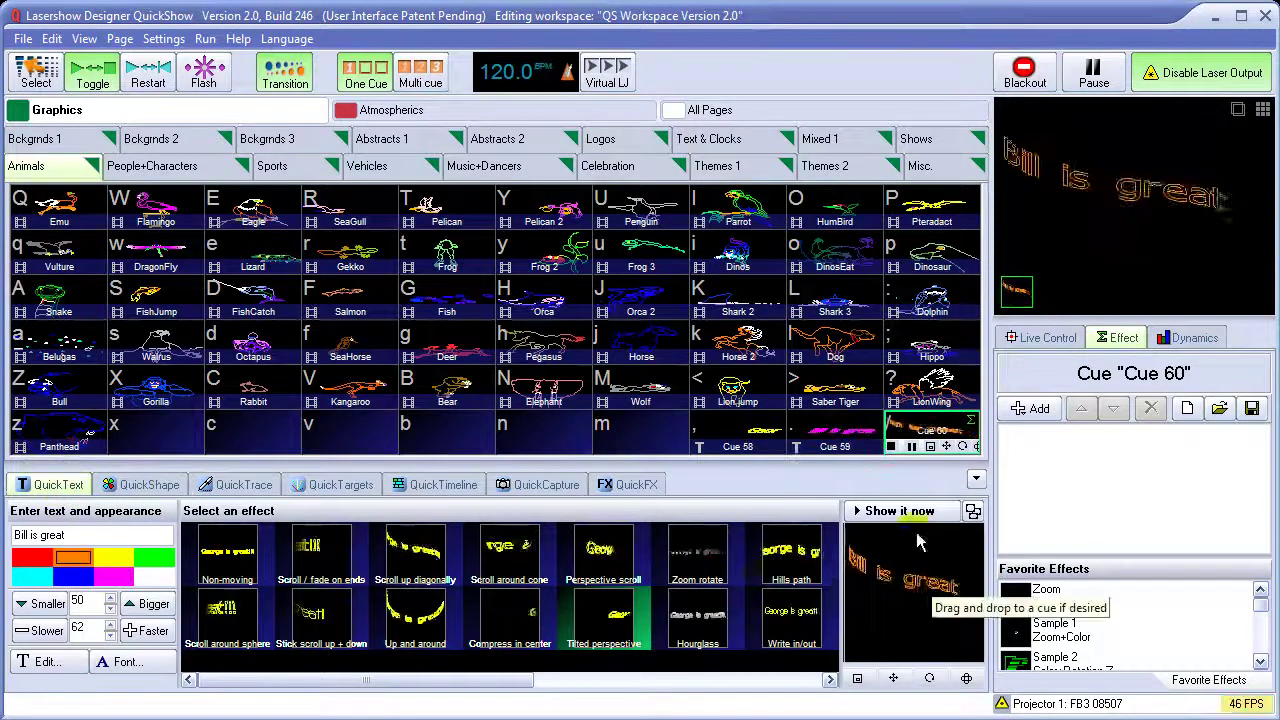